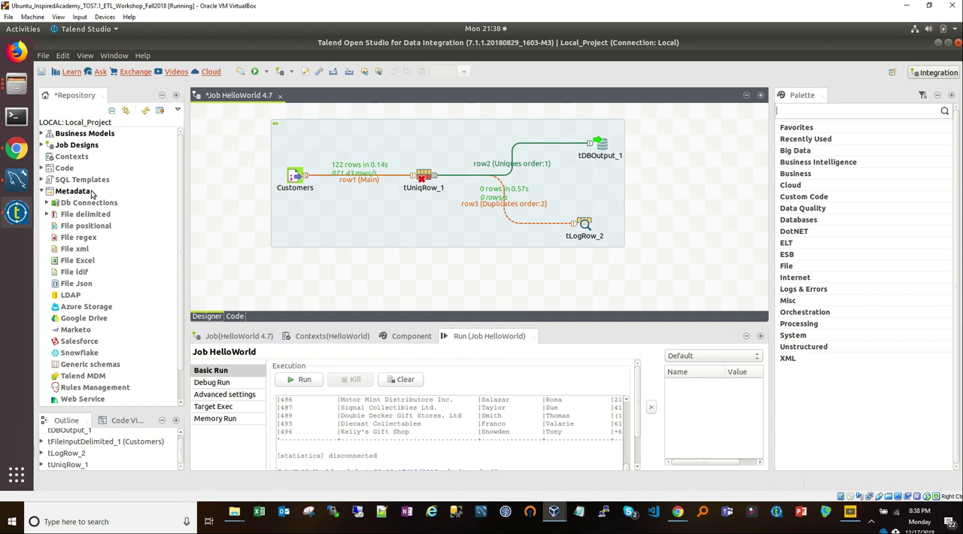
Step: Glance at the RetailerDB schema in MySQL Workbench and start a new connection under Db Connections in Talend Studio's metadata
{"action": "left_click", "coordinate": [47, 203]}
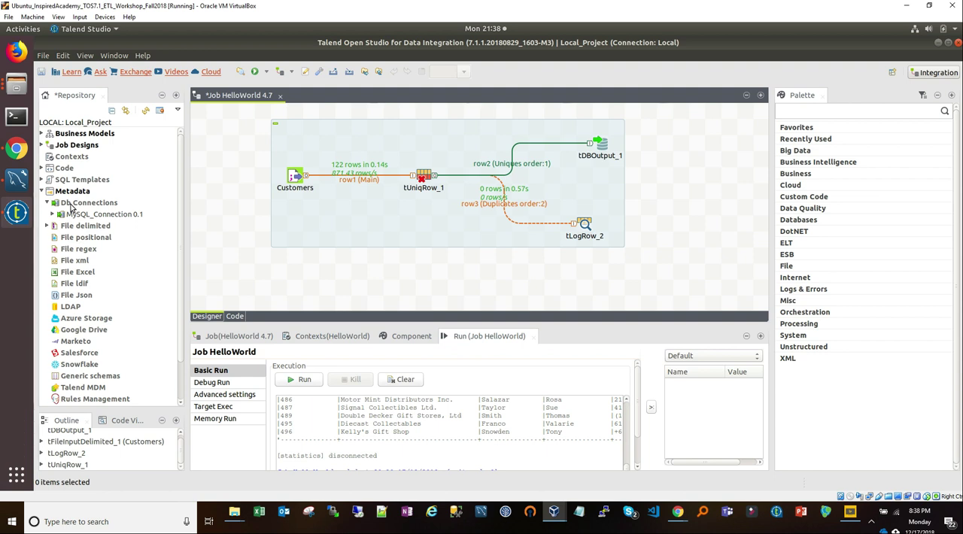
{"action": "left_click", "coordinate": [70, 205]}
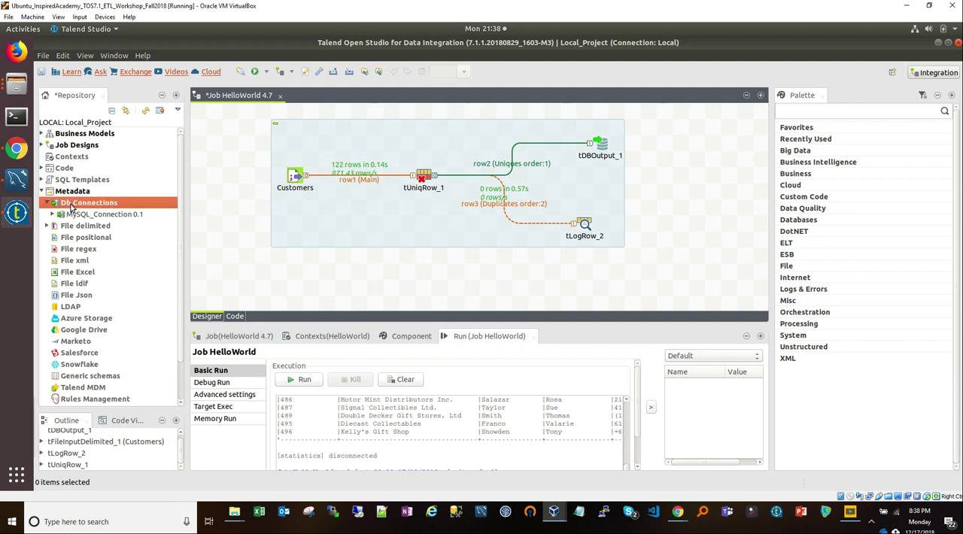
{"action": "right_click", "coordinate": [74, 207]}
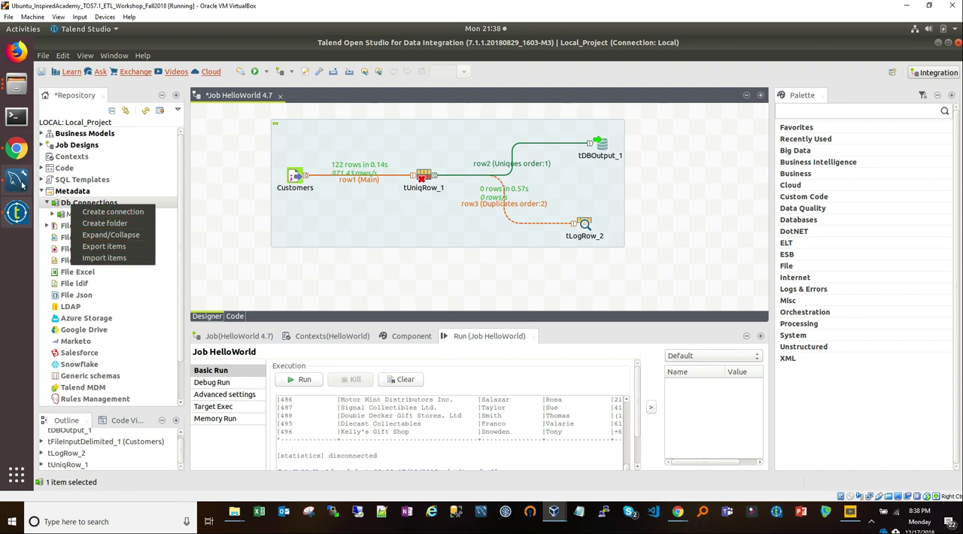
{"action": "left_click", "coordinate": [17, 178]}
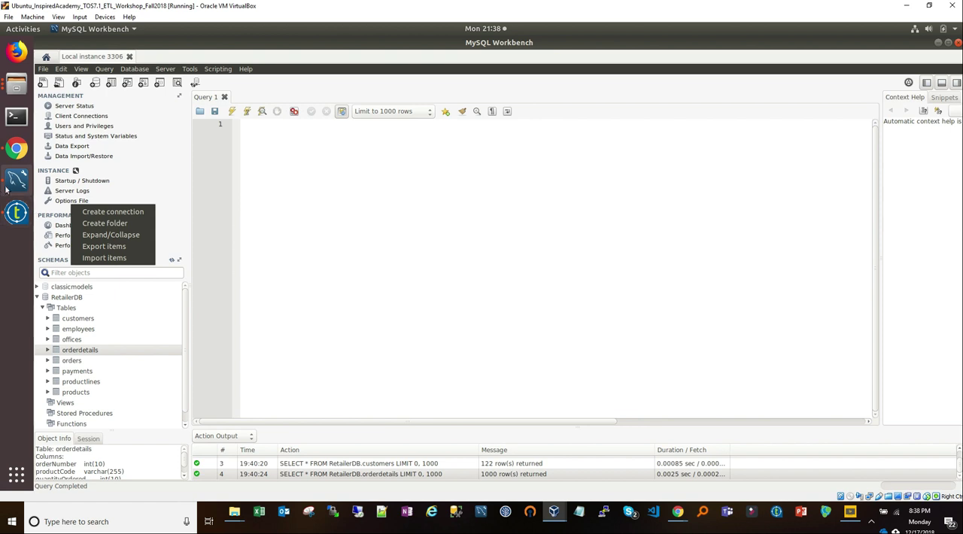
{"action": "left_click", "coordinate": [18, 211]}
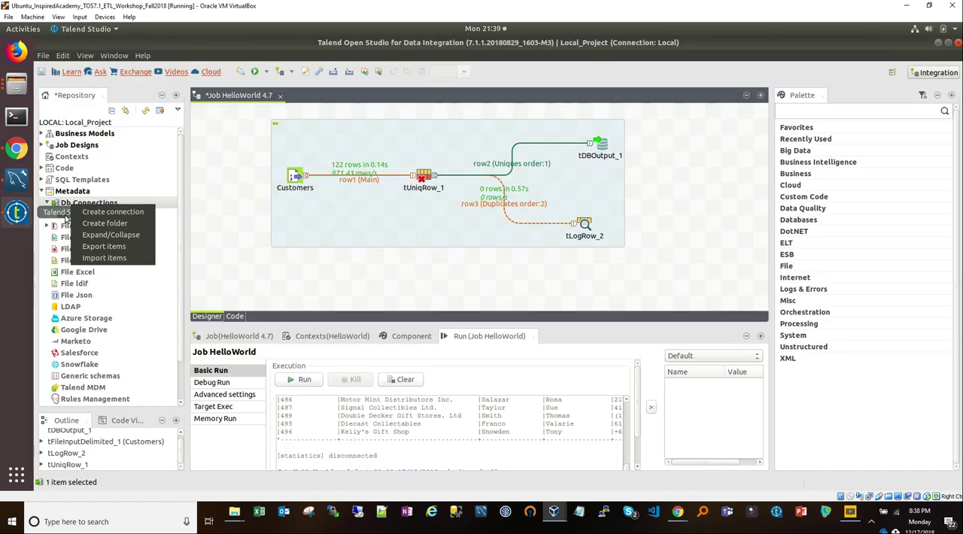
{"action": "left_click", "coordinate": [106, 212]}
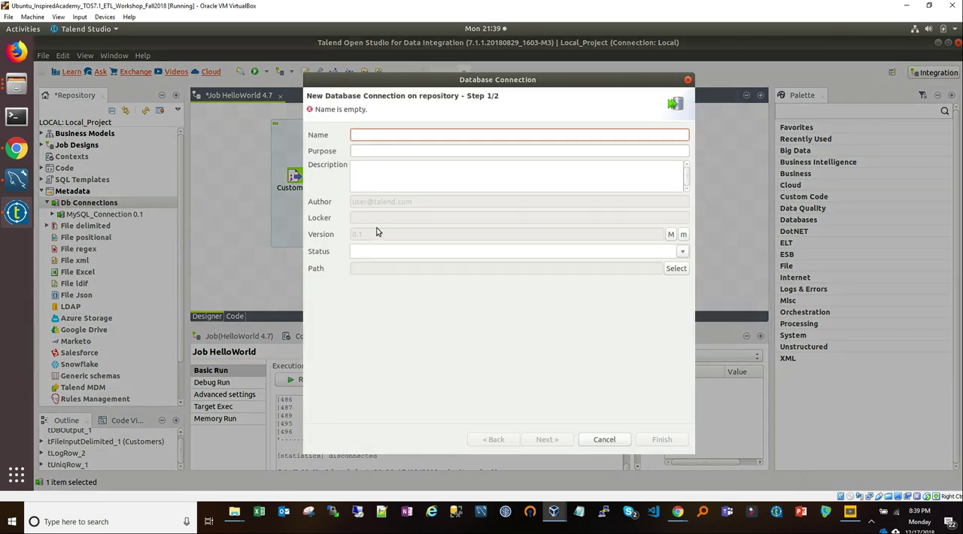
Step: Name the new database connection MySQL_Demo_Conn, leave its purpose and description blank, and continue to the connection parameters
{"action": "type", "text": "My"}
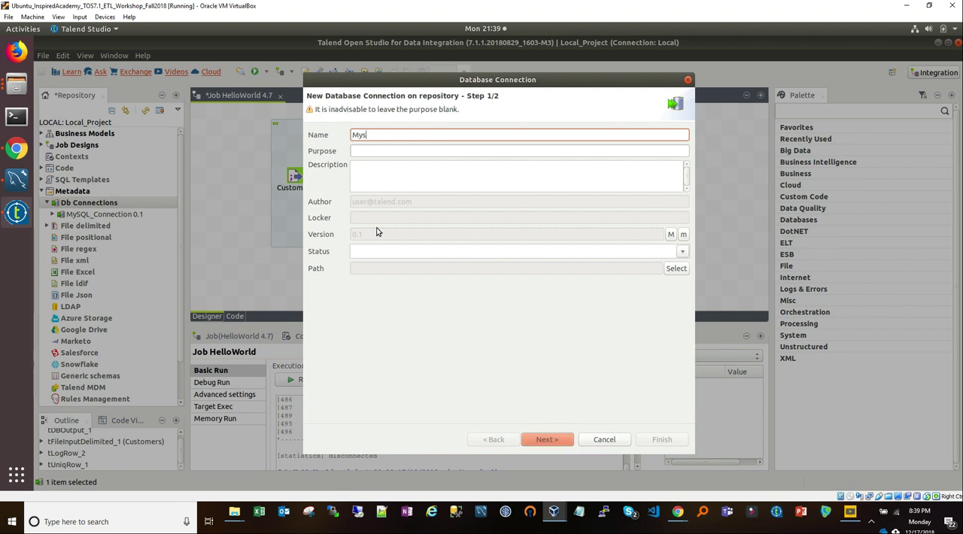
{"action": "type", "text": "SQL_Demo_conn"}
{"action": "key", "text": "BackSpace"}
{"action": "key", "text": "BackSpace"}
{"action": "key", "text": "BackSpace"}
{"action": "key", "text": "BackSpace"}
{"action": "type", "text": "Conn"}
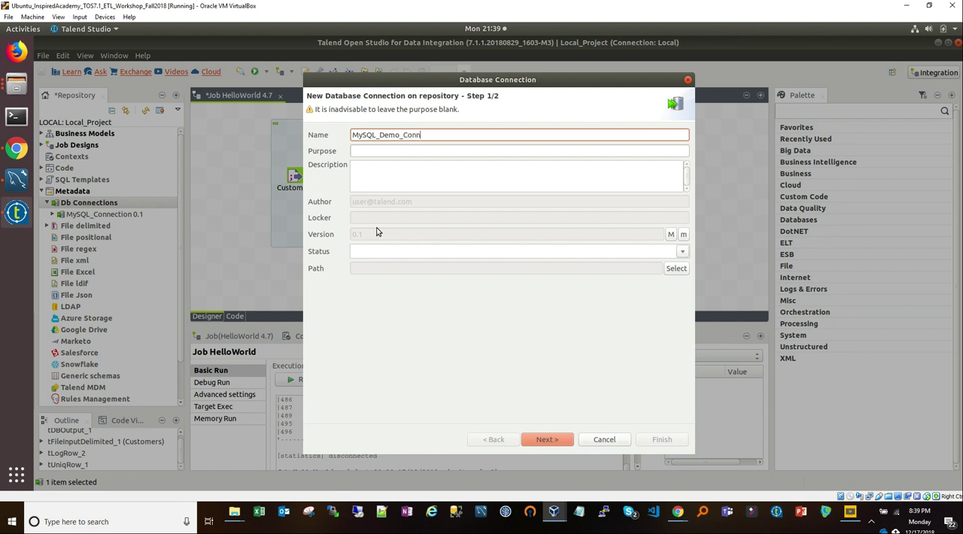
{"action": "left_click", "coordinate": [377, 167]}
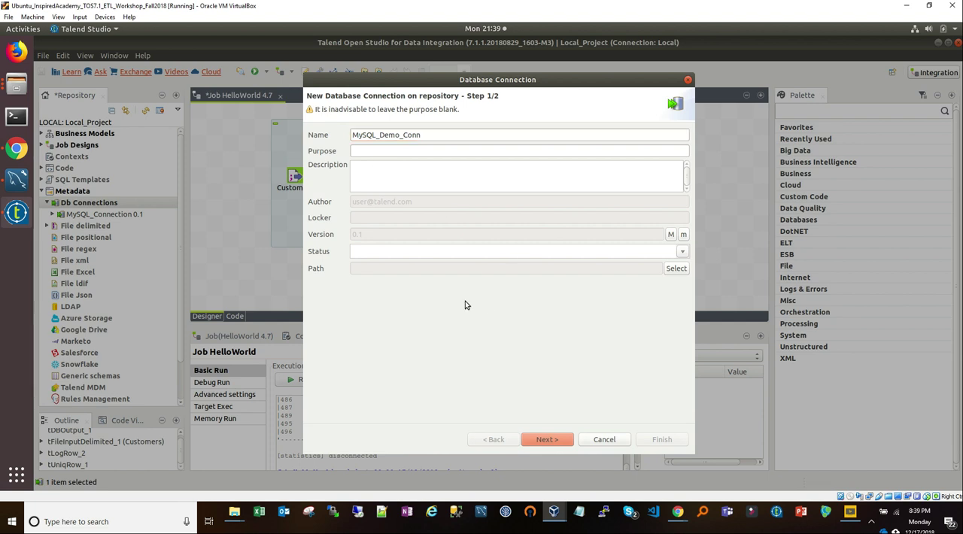
{"action": "left_click", "coordinate": [548, 441]}
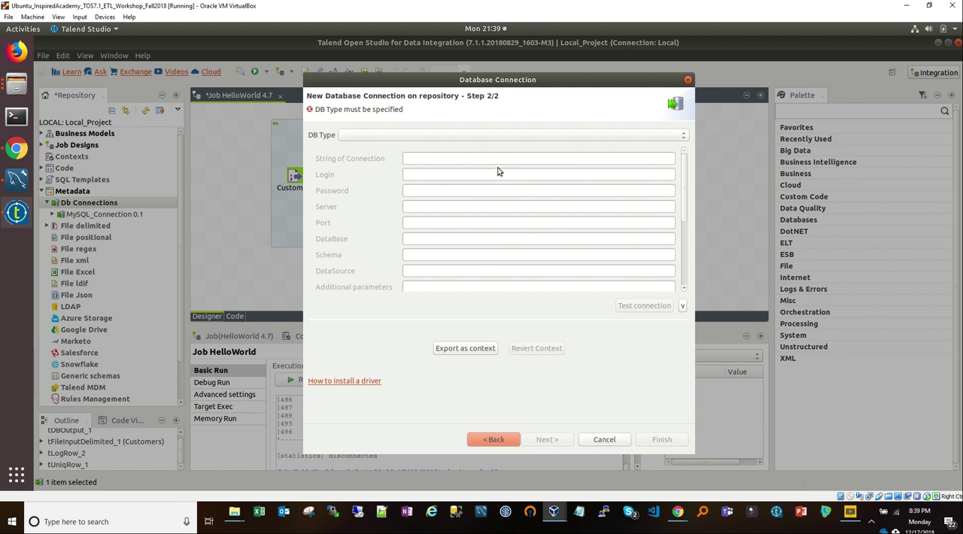
Step: Look through the supported database types and set the connection's DB type to MySQL
{"action": "left_click", "coordinate": [453, 138]}
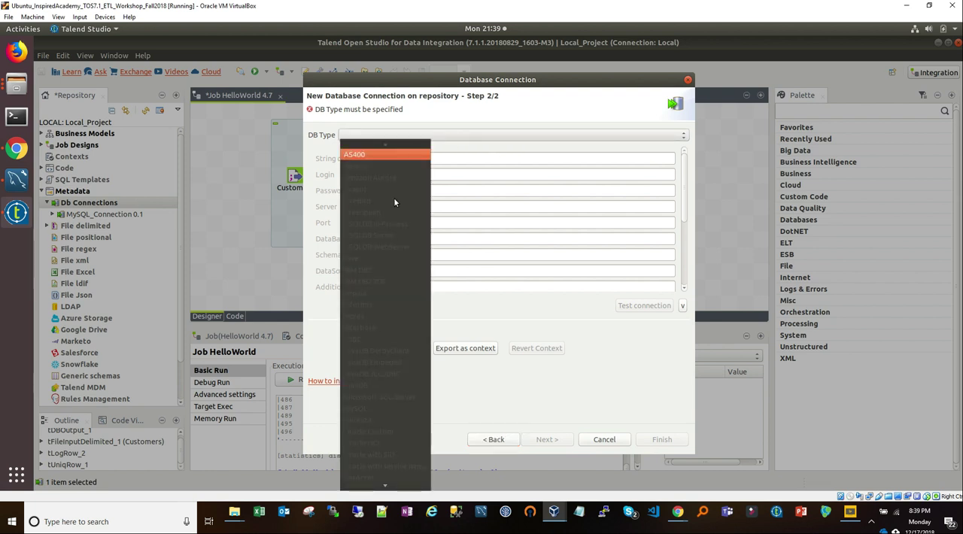
{"action": "scroll", "coordinate": [389, 223], "scroll_direction": "down", "scroll_amount": 2}
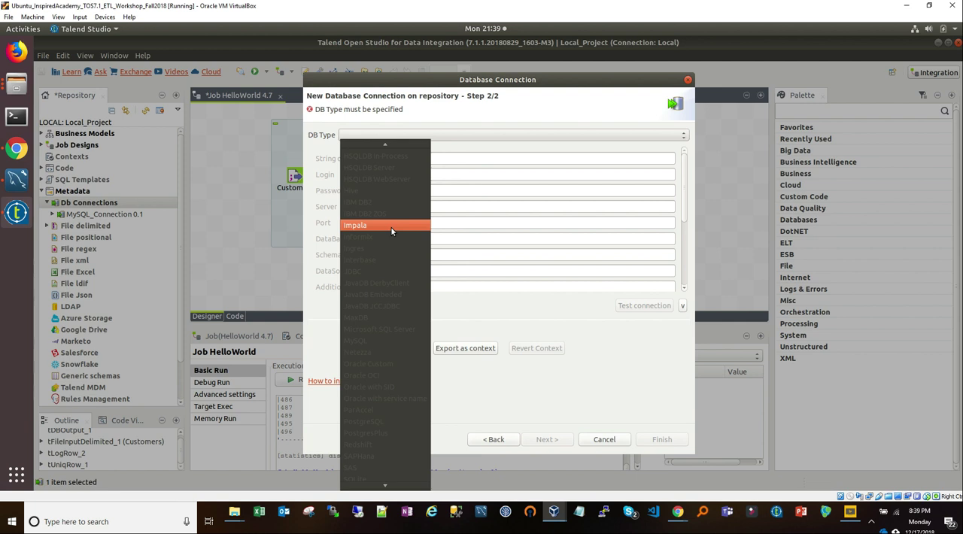
{"action": "scroll", "coordinate": [377, 206], "scroll_direction": "down", "scroll_amount": 2}
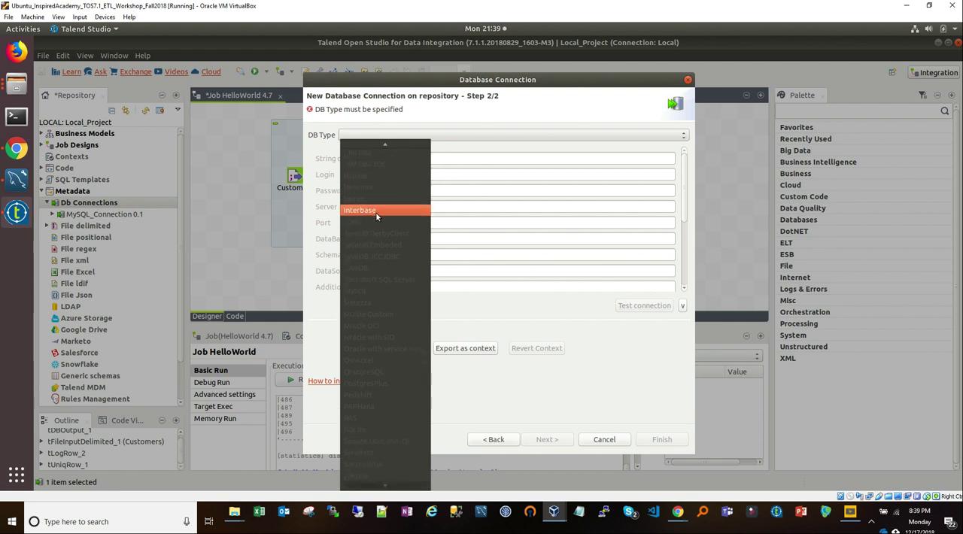
{"action": "scroll", "coordinate": [379, 255], "scroll_direction": "down", "scroll_amount": 1}
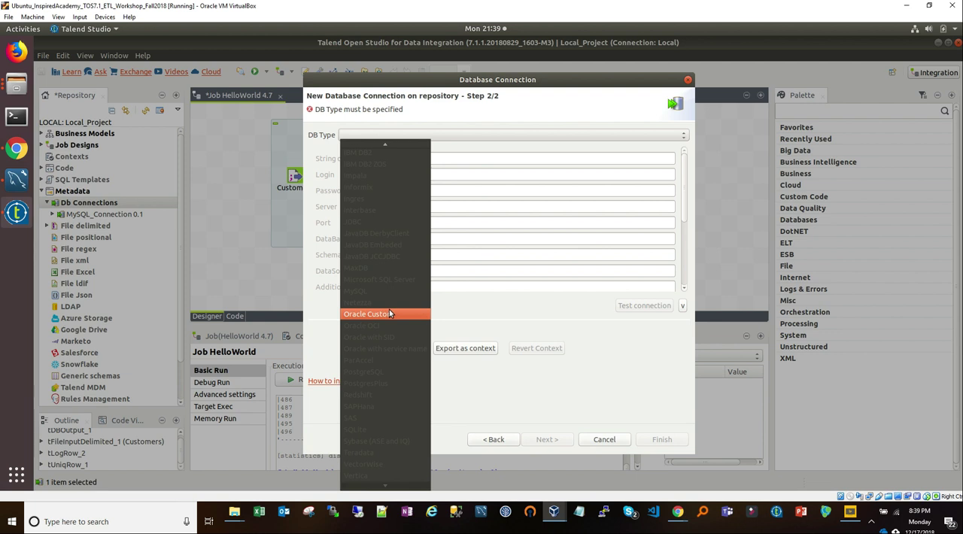
{"action": "scroll", "coordinate": [389, 323], "scroll_direction": "up", "scroll_amount": 1}
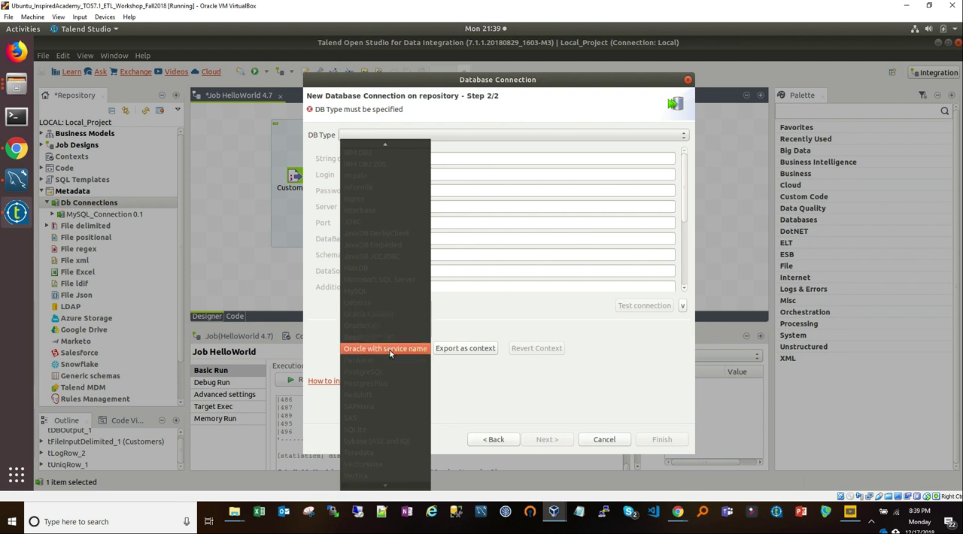
{"action": "scroll", "coordinate": [386, 220], "scroll_direction": "up", "scroll_amount": 3}
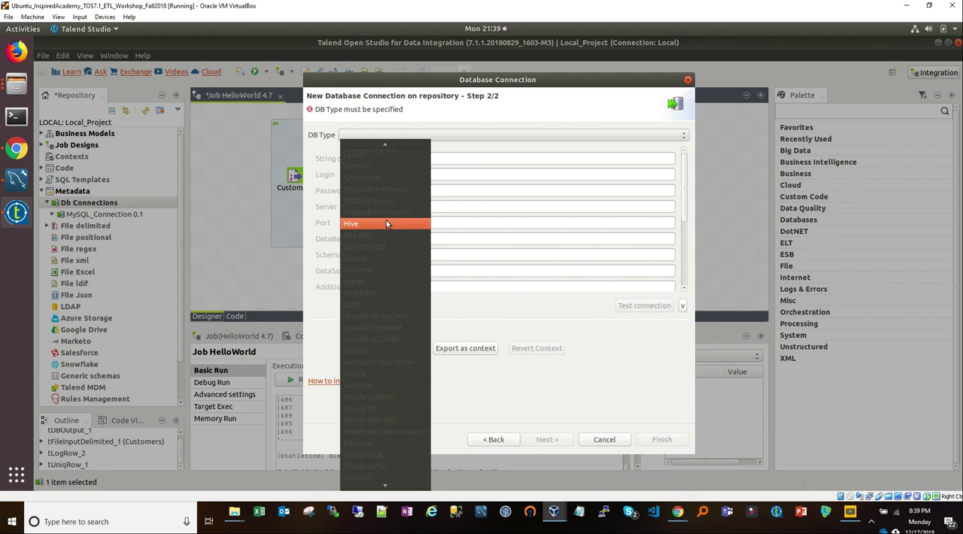
{"action": "scroll", "coordinate": [380, 169], "scroll_direction": "up", "scroll_amount": 1}
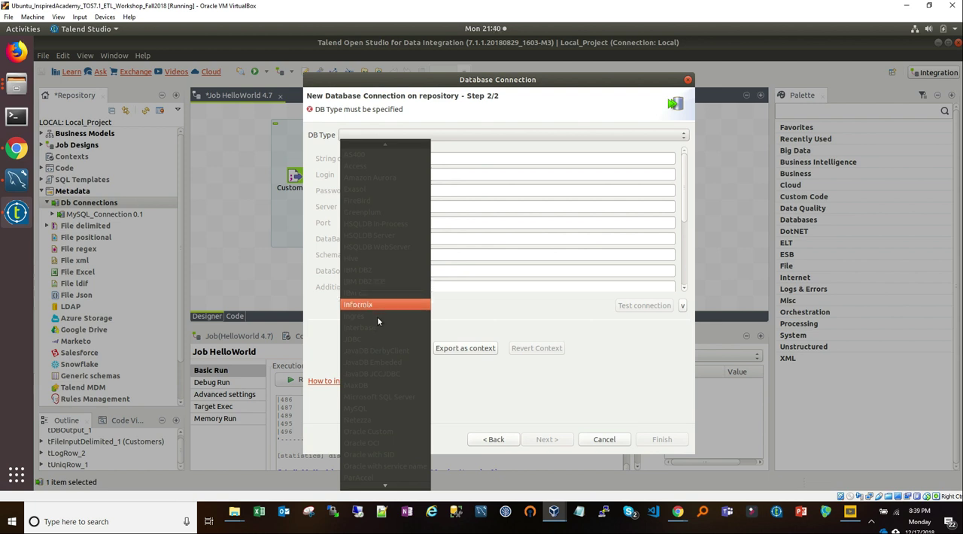
{"action": "scroll", "coordinate": [386, 353], "scroll_direction": "down", "scroll_amount": 1}
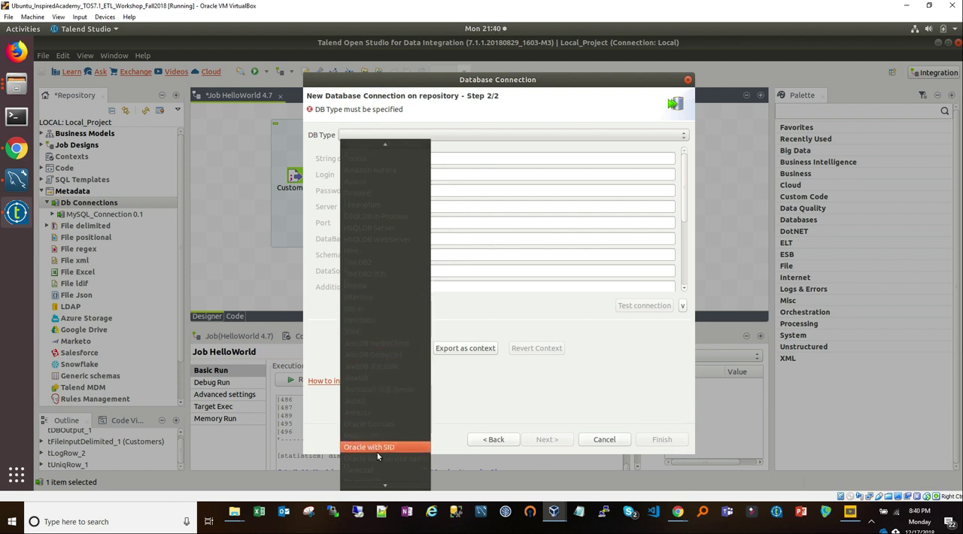
{"action": "scroll", "coordinate": [378, 455], "scroll_direction": "down", "scroll_amount": 2}
{"action": "scroll", "coordinate": [380, 455], "scroll_direction": "down", "scroll_amount": 3}
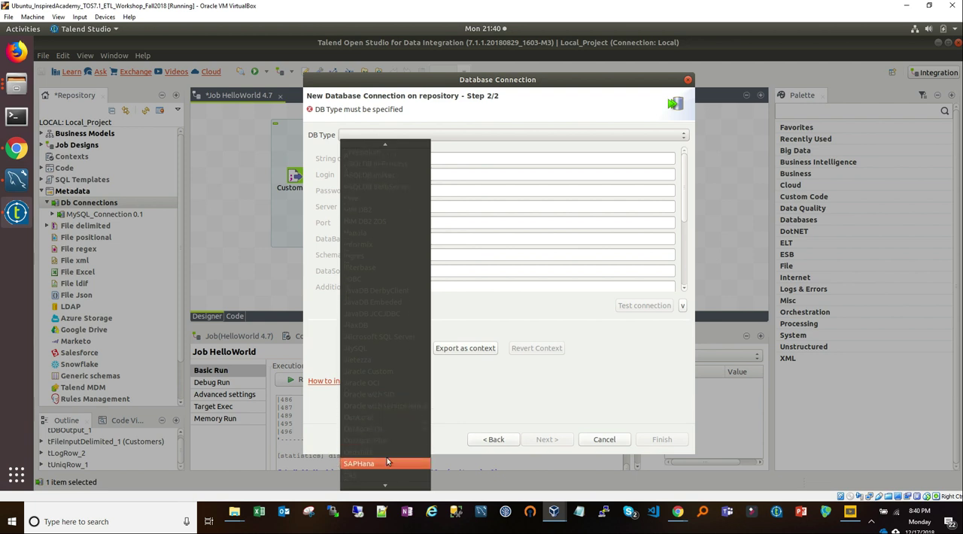
{"action": "scroll", "coordinate": [389, 436], "scroll_direction": "down", "scroll_amount": 4}
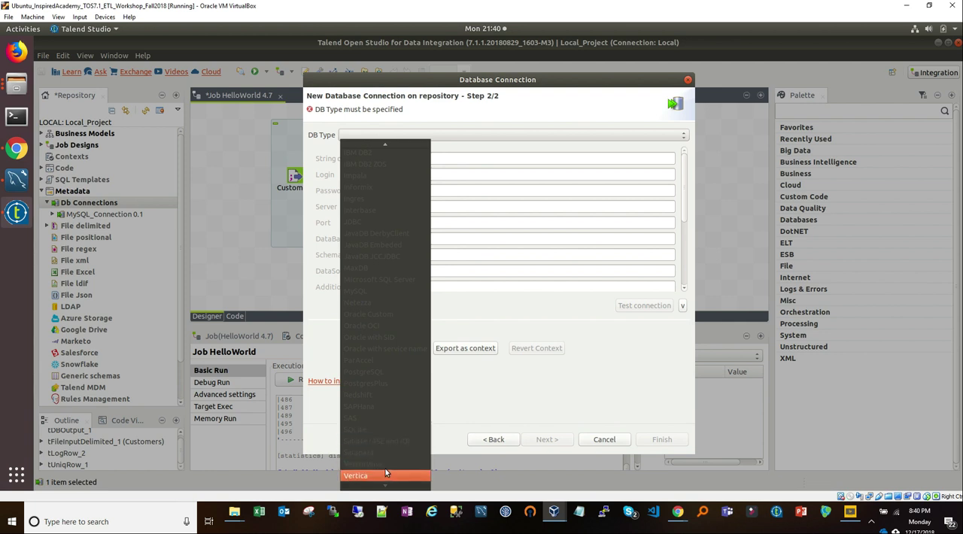
{"action": "scroll", "coordinate": [380, 402], "scroll_direction": "up", "scroll_amount": 2}
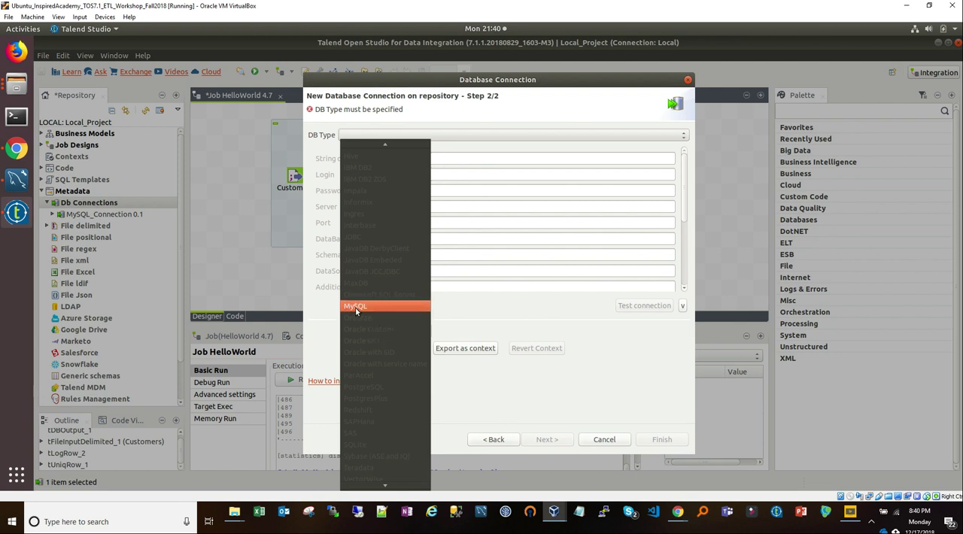
{"action": "left_click", "coordinate": [357, 312]}
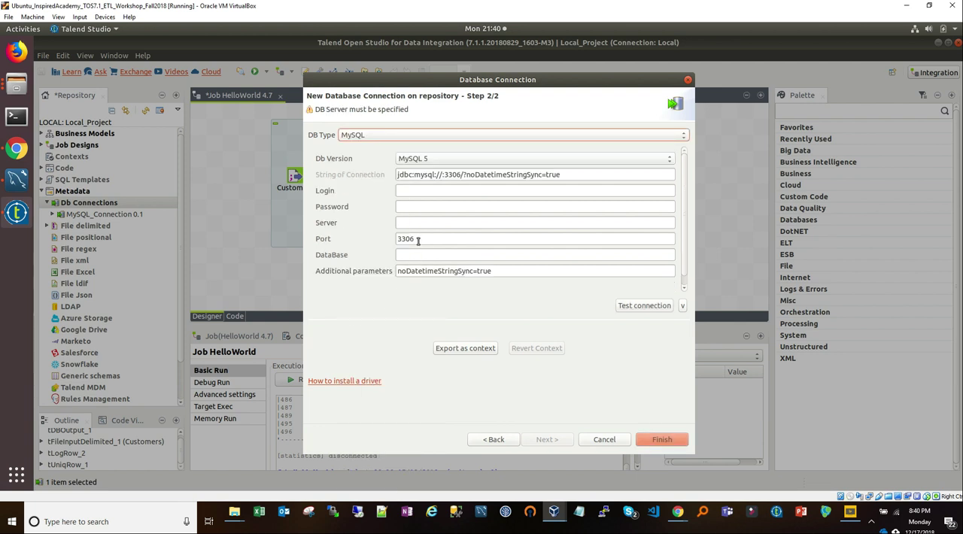
Step: Keep MySQL 5 as the version and enter login root, the account password, server localhost and database RetailerDB
{"action": "left_click", "coordinate": [427, 159]}
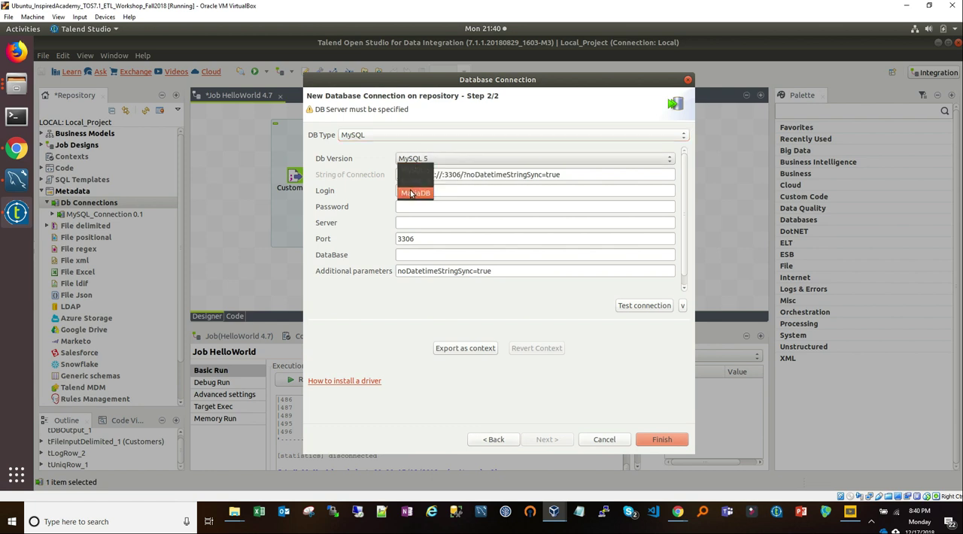
{"action": "left_click", "coordinate": [334, 173]}
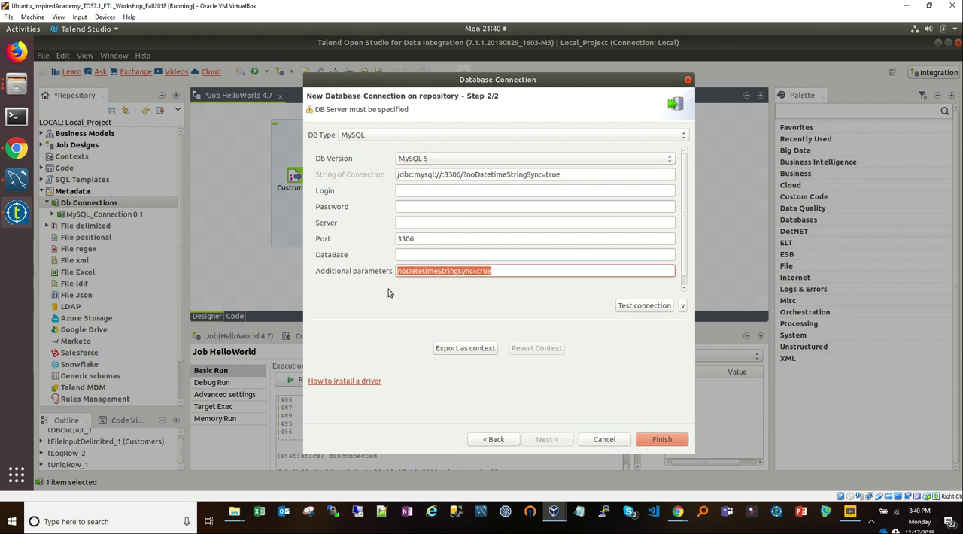
{"action": "left_click", "coordinate": [408, 191]}
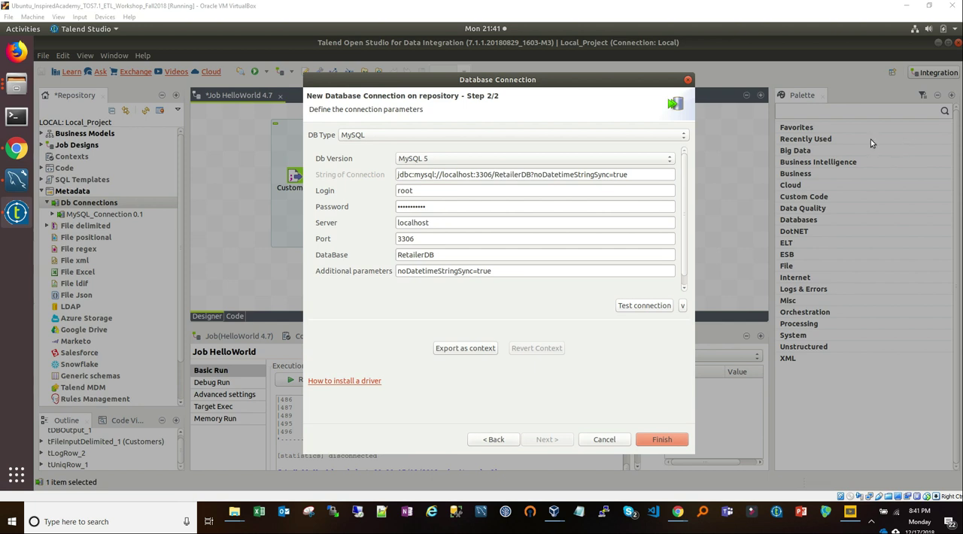
Step: Review the connection's login, password, server, port and database entries, and compare the database name with the schemas in MySQL Workbench
{"action": "left_click", "coordinate": [424, 192]}
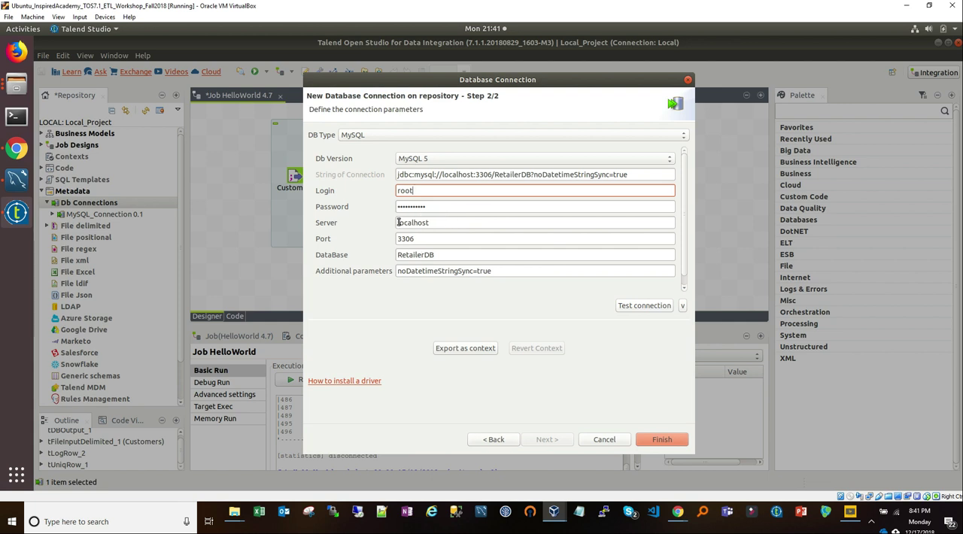
{"action": "key", "text": "Tab"}
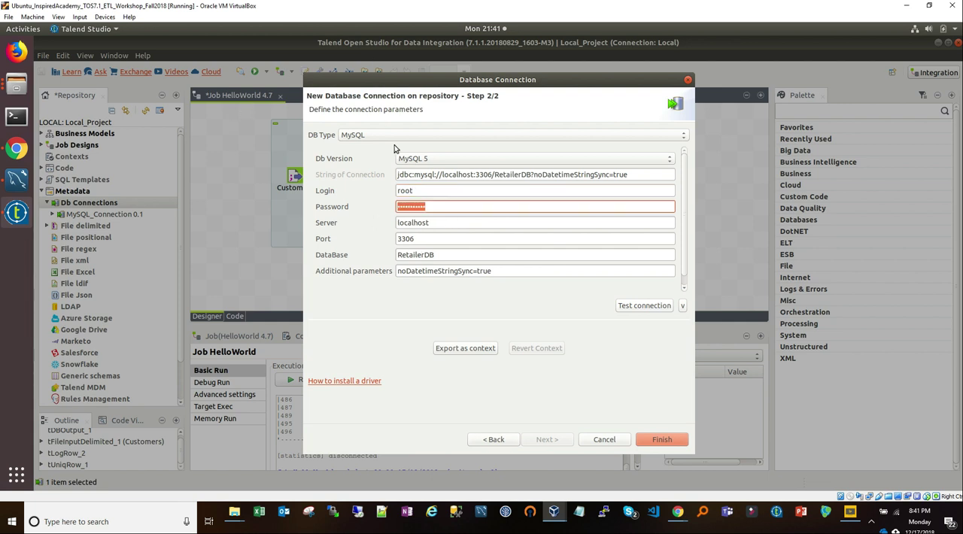
{"action": "left_click", "coordinate": [434, 222]}
{"action": "double_click", "coordinate": [416, 223]}
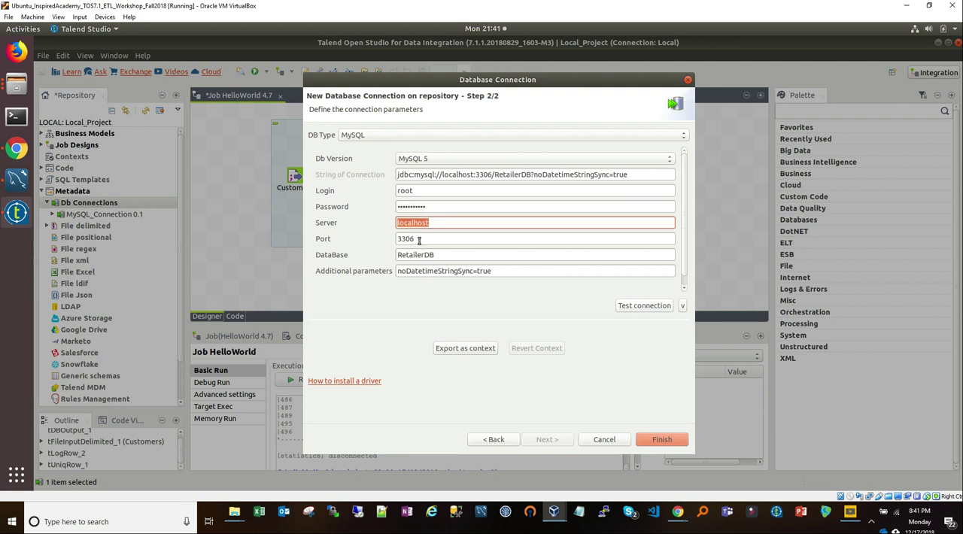
{"action": "left_click", "coordinate": [436, 255]}
{"action": "double_click", "coordinate": [412, 254]}
{"action": "double_click", "coordinate": [410, 239]}
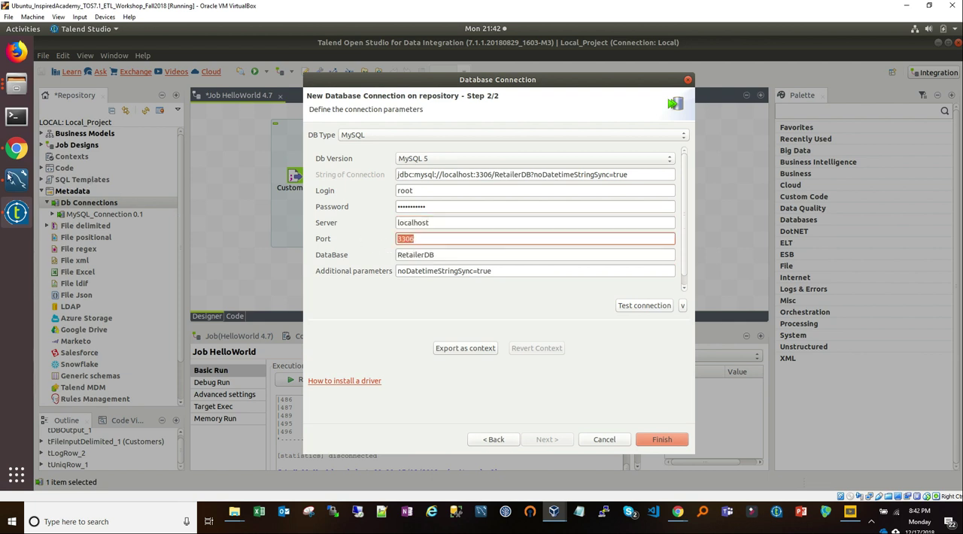
{"action": "left_click", "coordinate": [17, 178]}
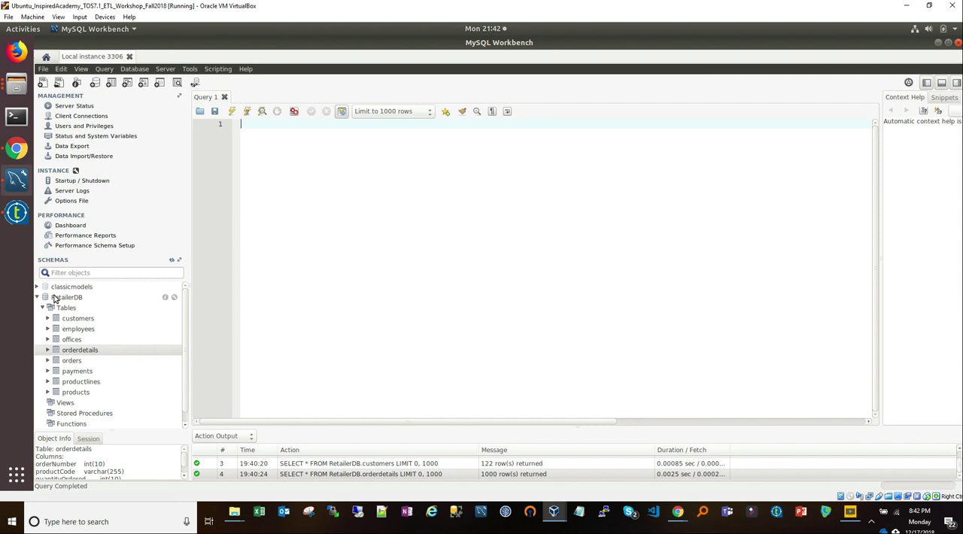
{"action": "left_click", "coordinate": [17, 213]}
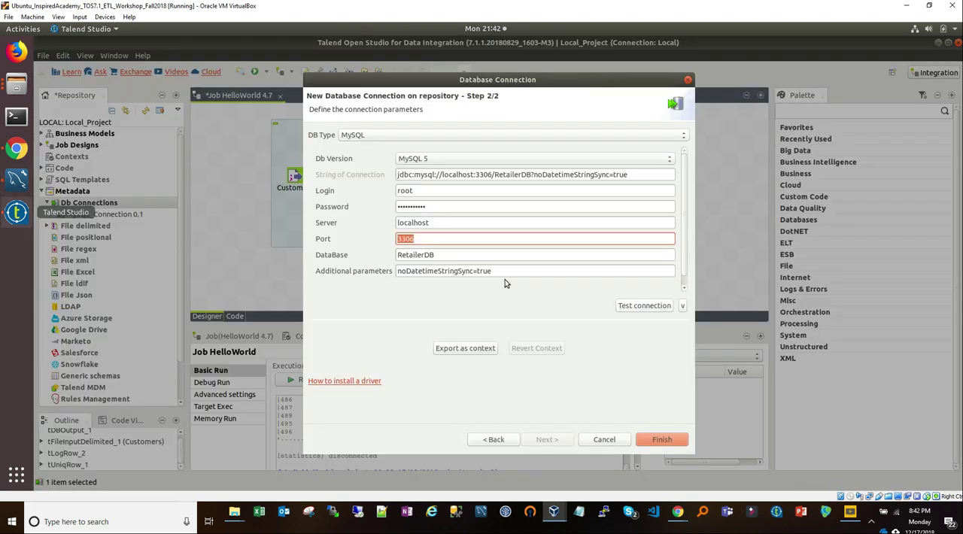
{"action": "left_click", "coordinate": [489, 254]}
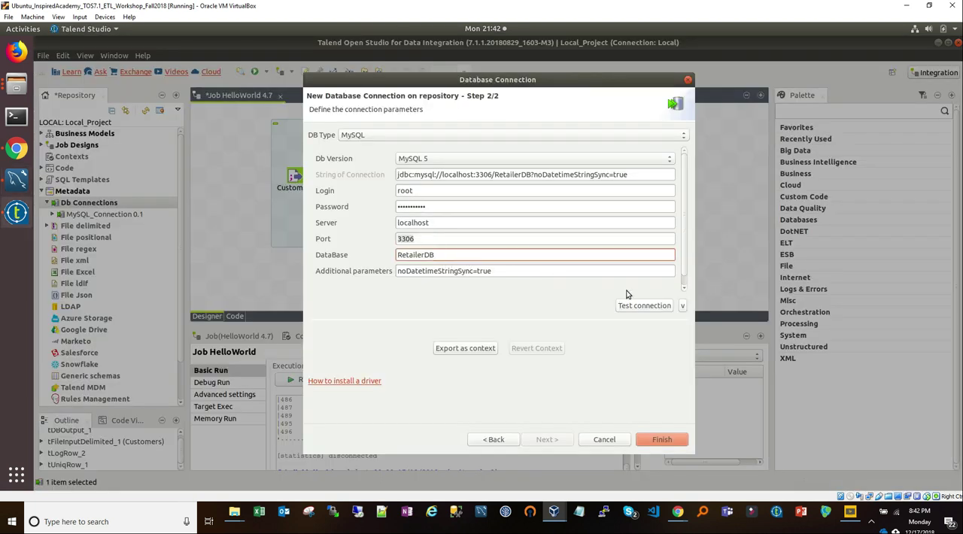
Step: Test the MySQL_Demo_Conn database connection and dismiss the result message
{"action": "scroll", "coordinate": [681, 256], "scroll_direction": "down", "scroll_amount": 1}
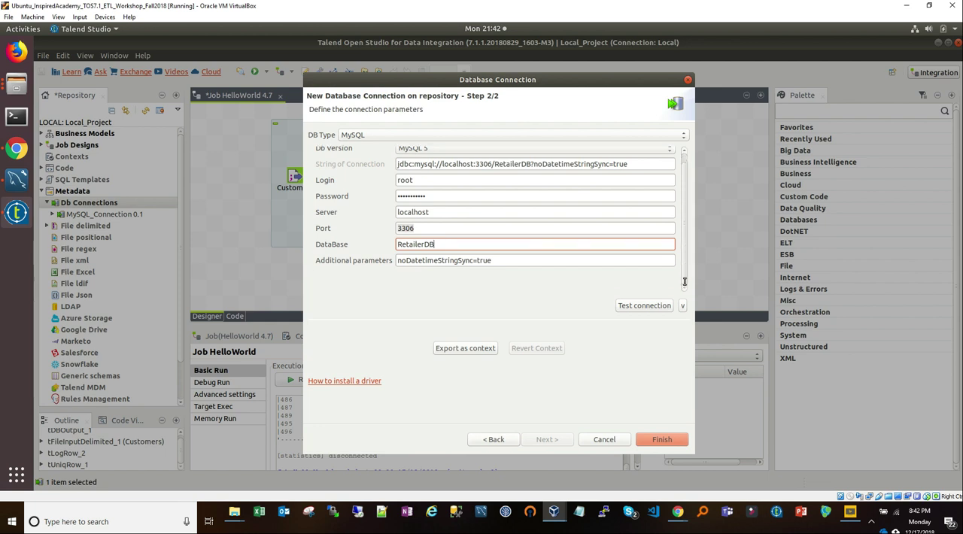
{"action": "left_click", "coordinate": [659, 309]}
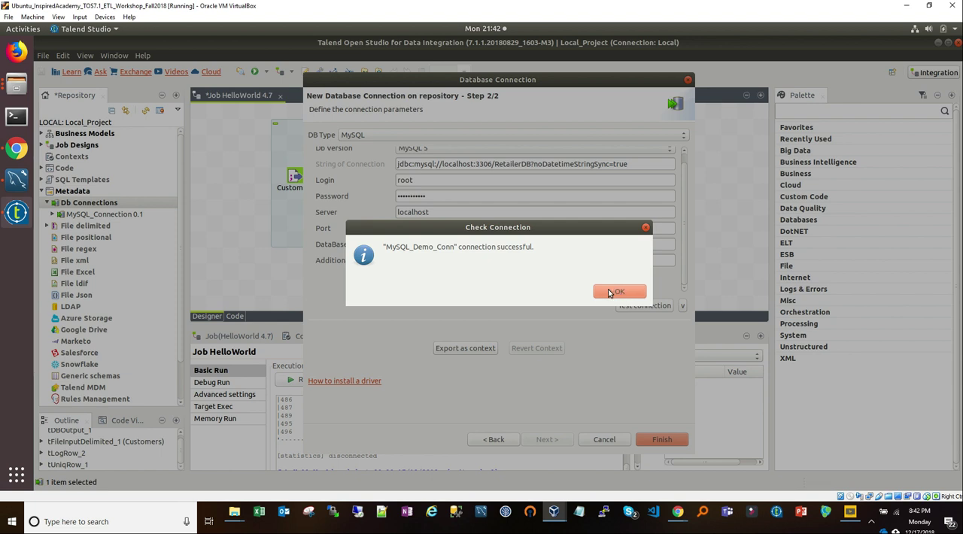
{"action": "left_click", "coordinate": [646, 228]}
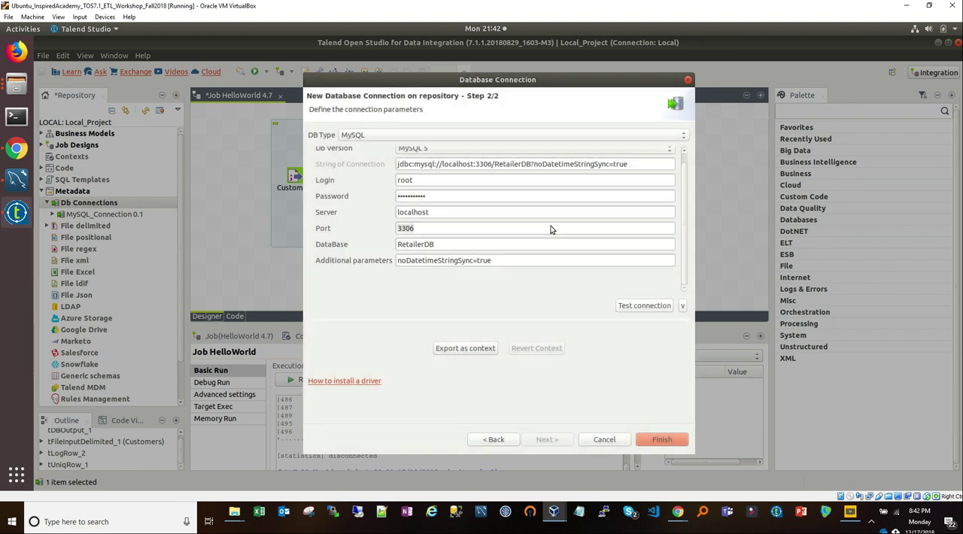
Step: Finish creating the MySQL_Demo_Conn connection, and expand and select it under Db Connections
{"action": "left_click", "coordinate": [663, 441]}
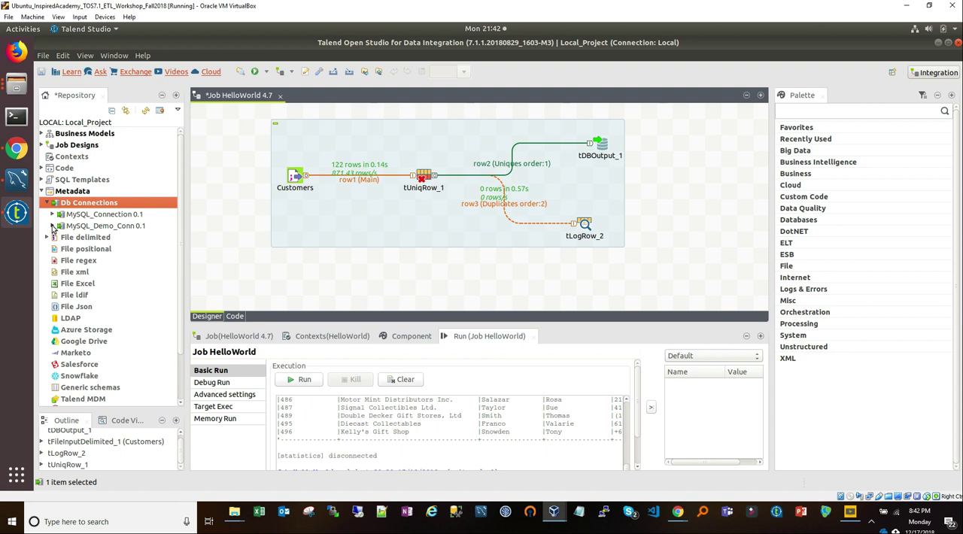
{"action": "left_click", "coordinate": [52, 226]}
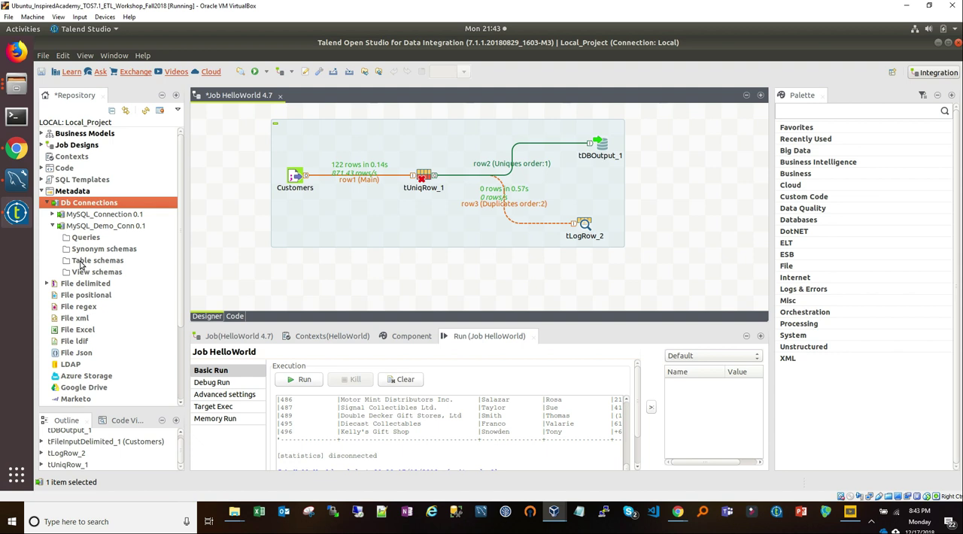
{"action": "left_click", "coordinate": [79, 227]}
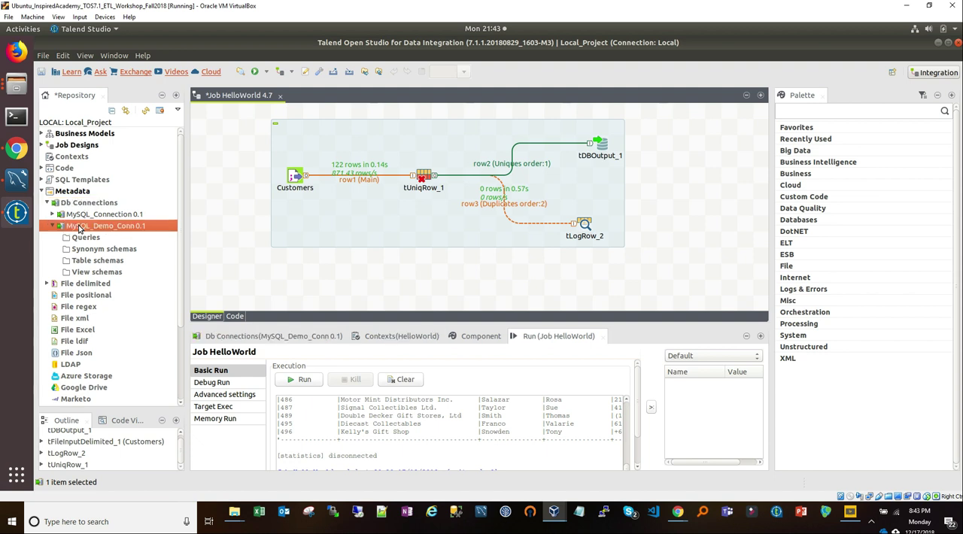
Step: Retrieve the schema of MySQL_Demo_Conn with the name filter limited to the TABLE type, and expand the RetailerDB catalog
{"action": "right_click", "coordinate": [80, 229]}
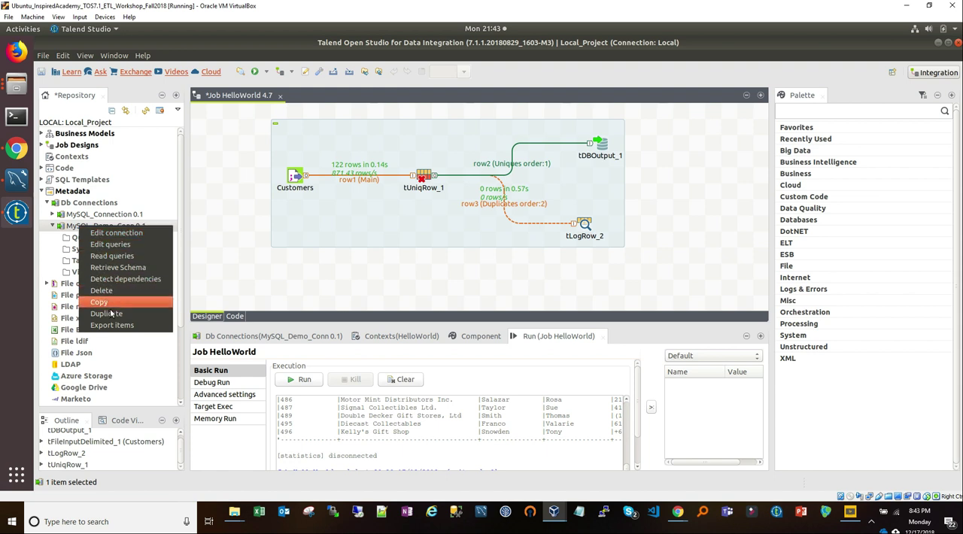
{"action": "left_click", "coordinate": [117, 268]}
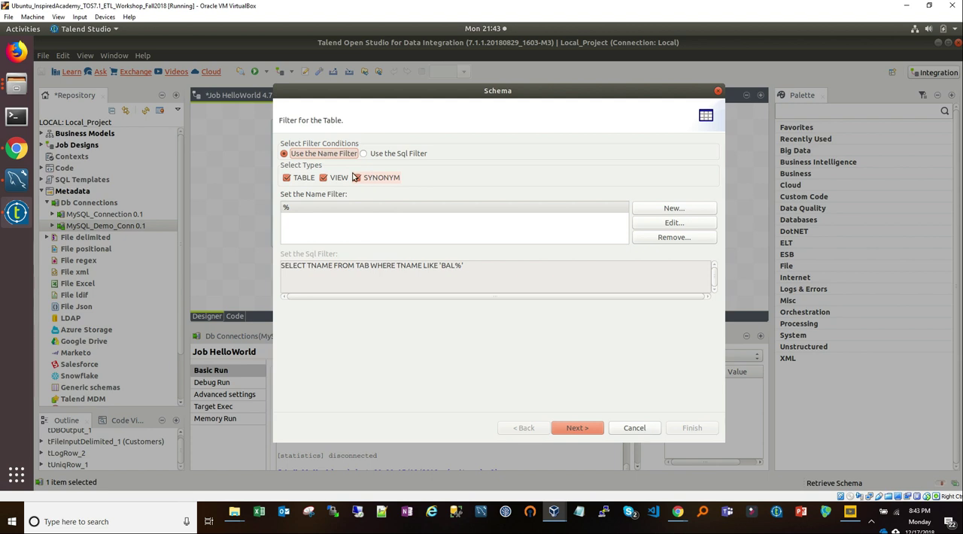
{"action": "left_click", "coordinate": [356, 179]}
{"action": "left_click", "coordinate": [323, 179]}
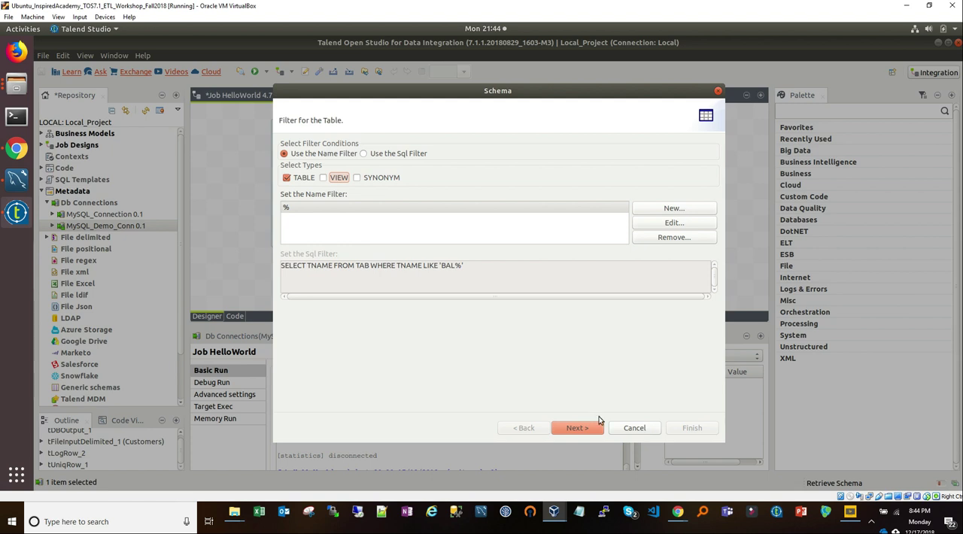
{"action": "left_click", "coordinate": [578, 437]}
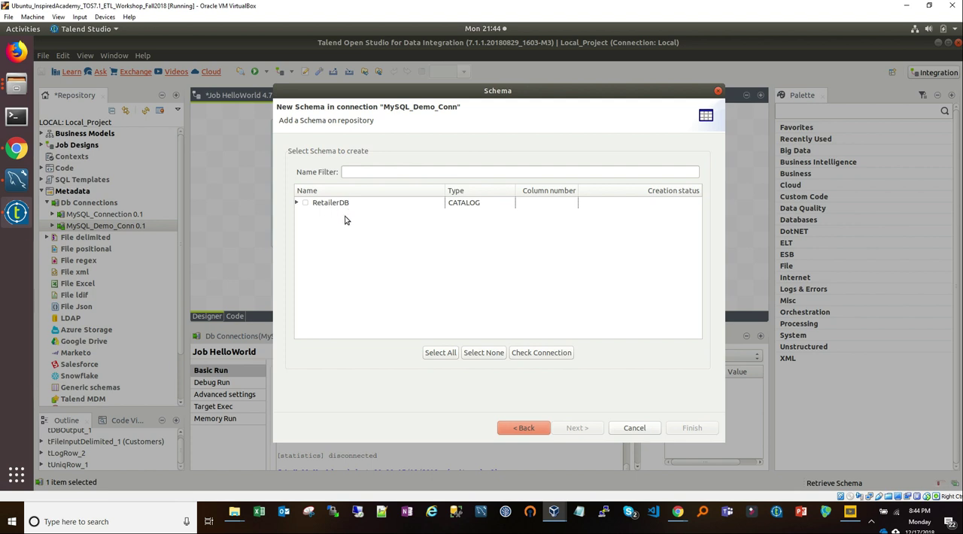
{"action": "left_click", "coordinate": [297, 204]}
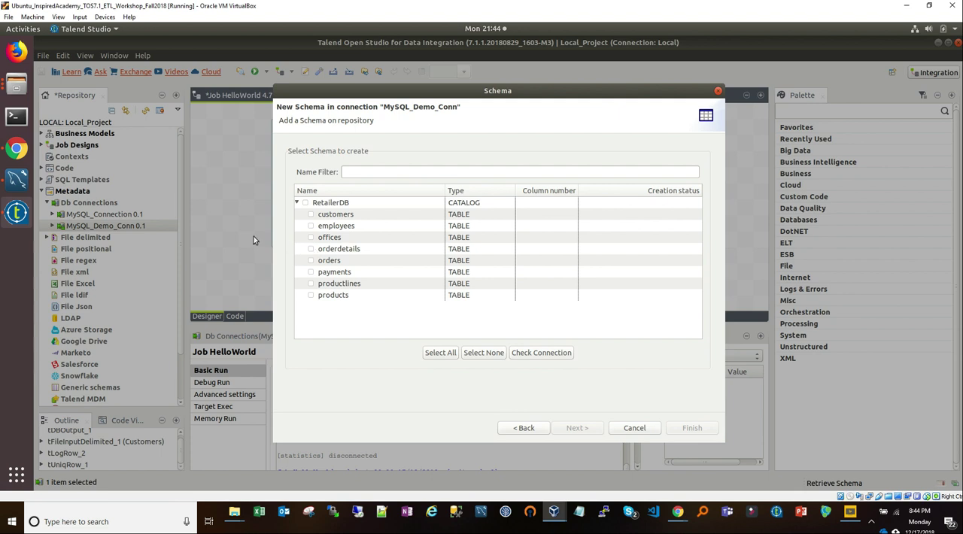
Step: Compare the RetailerDB tables with those in MySQL Workbench, query the customers table's rows there, and return to Talend Studio
{"action": "left_click", "coordinate": [16, 179]}
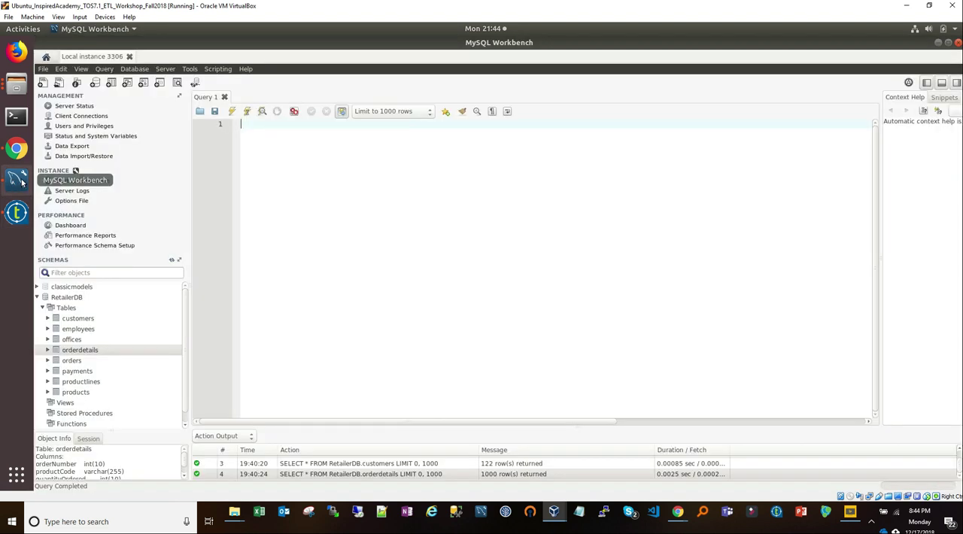
{"action": "left_click", "coordinate": [60, 301]}
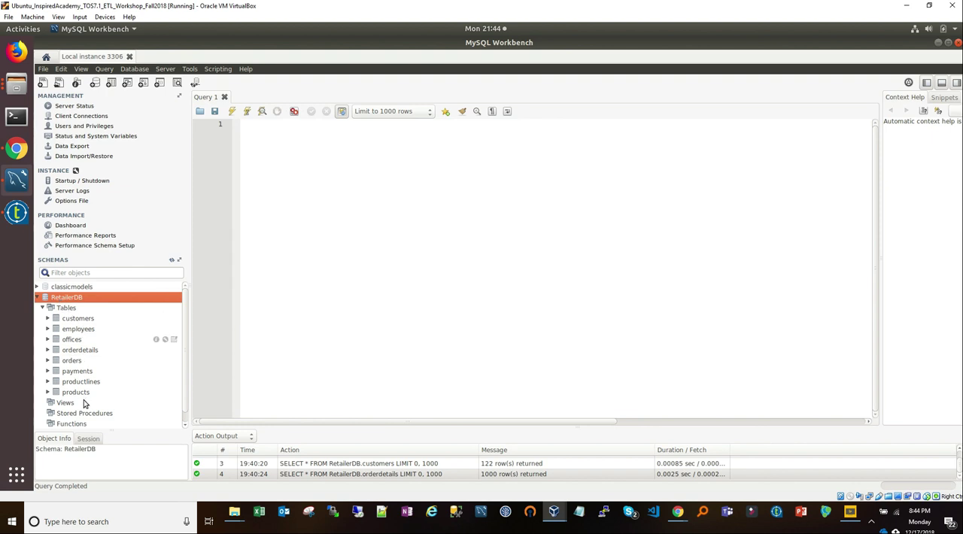
{"action": "right_click", "coordinate": [72, 320]}
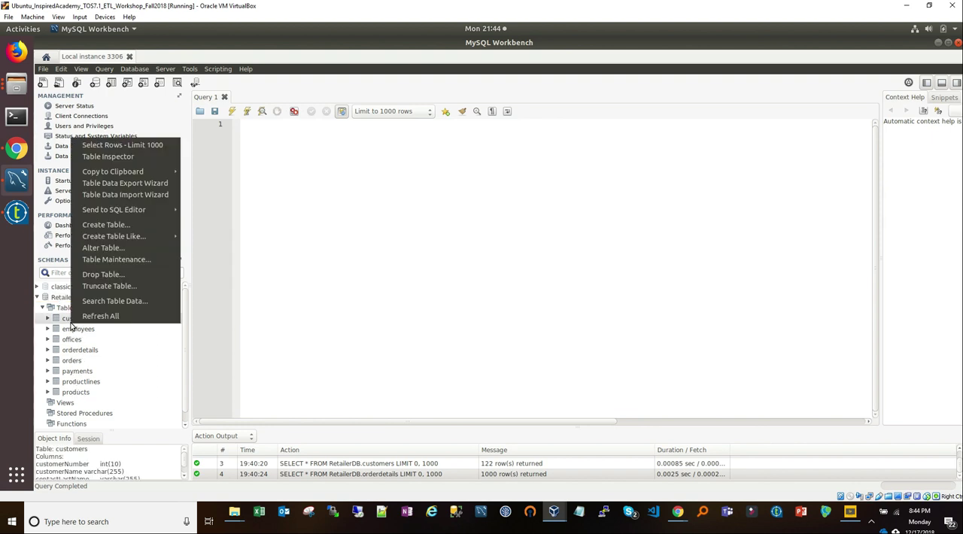
{"action": "left_click", "coordinate": [119, 147]}
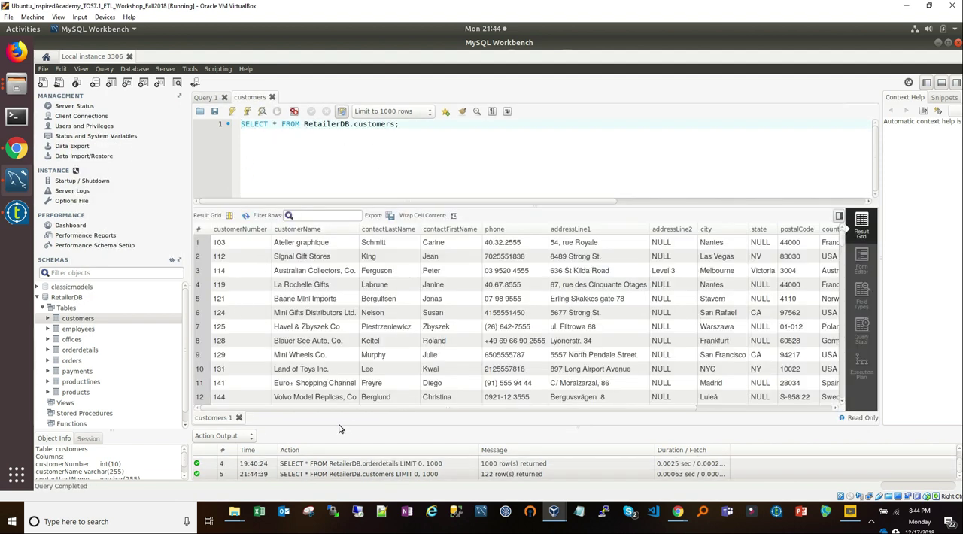
{"action": "left_click_drag", "start_coordinate": [410, 407], "coordinate": [675, 391]}
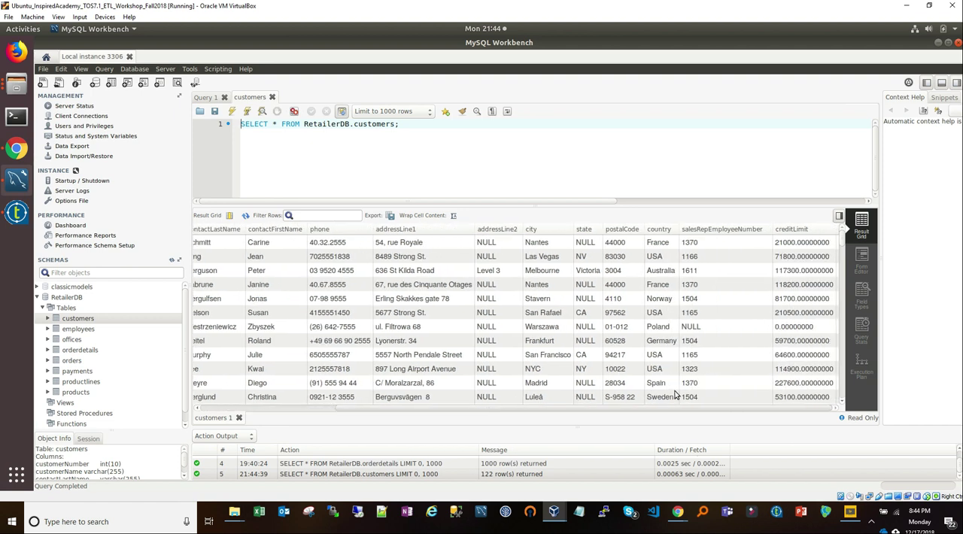
{"action": "left_click", "coordinate": [17, 212]}
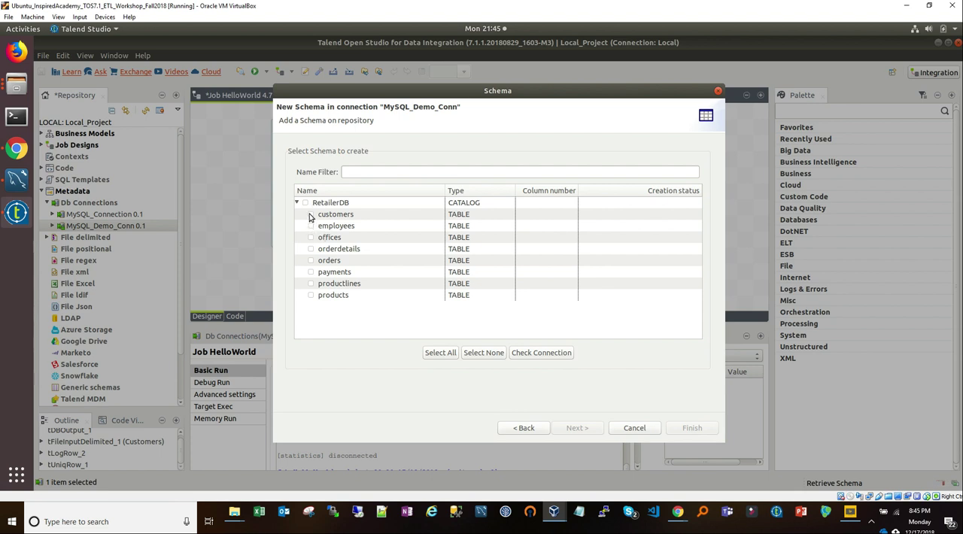
{"action": "left_click", "coordinate": [311, 214]}
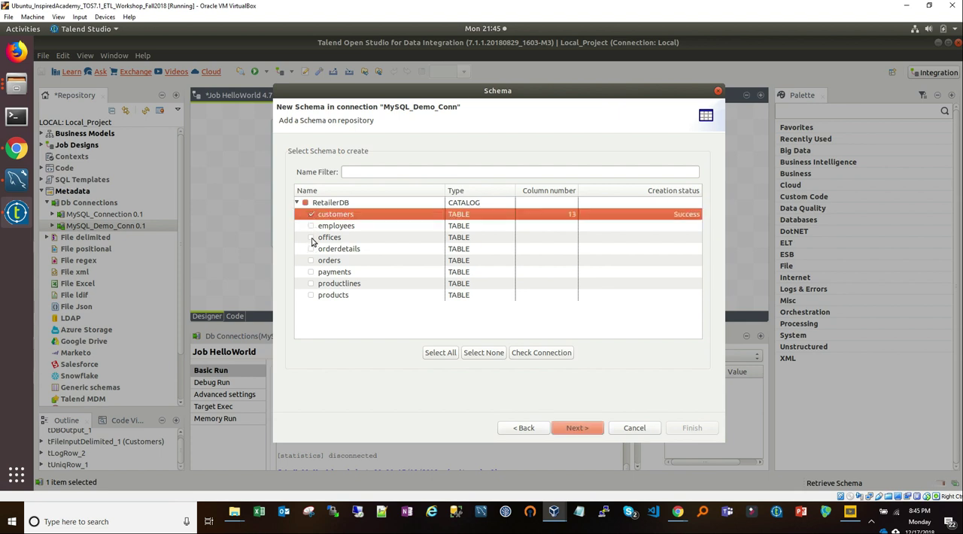
{"action": "left_click", "coordinate": [310, 238]}
{"action": "left_click", "coordinate": [310, 260]}
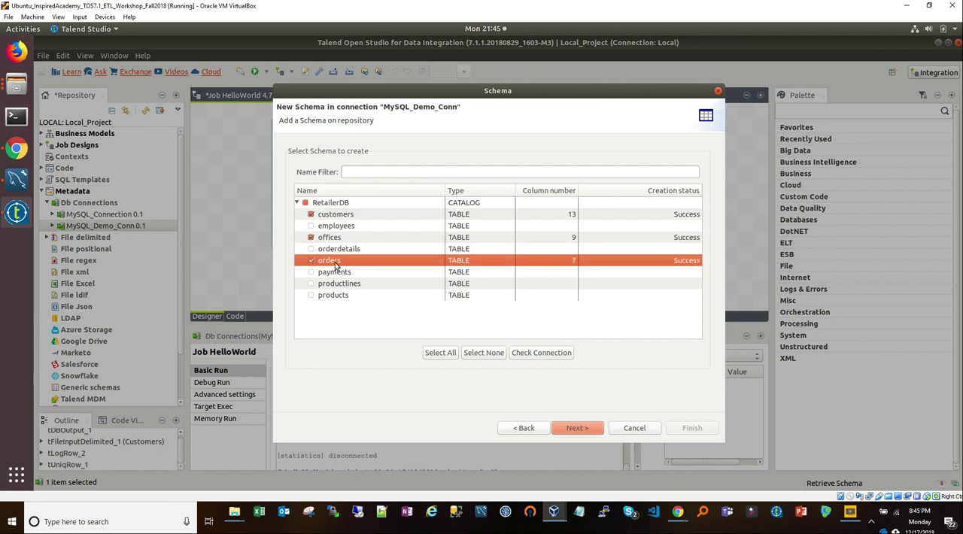
{"action": "left_click", "coordinate": [305, 203]}
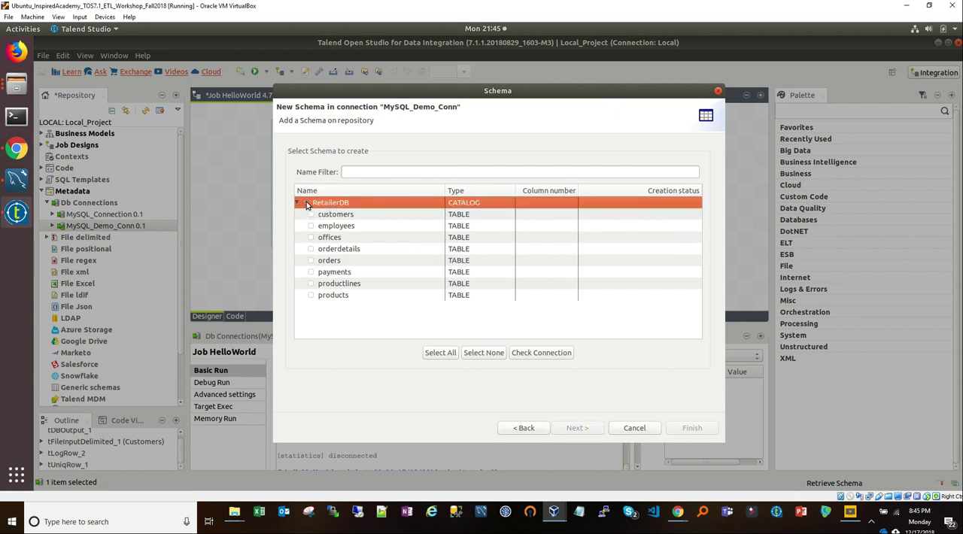
Step: Include the whole RetailerDB catalog with all its tables in the schema creation and continue to the schema definitions
{"action": "left_click", "coordinate": [306, 204]}
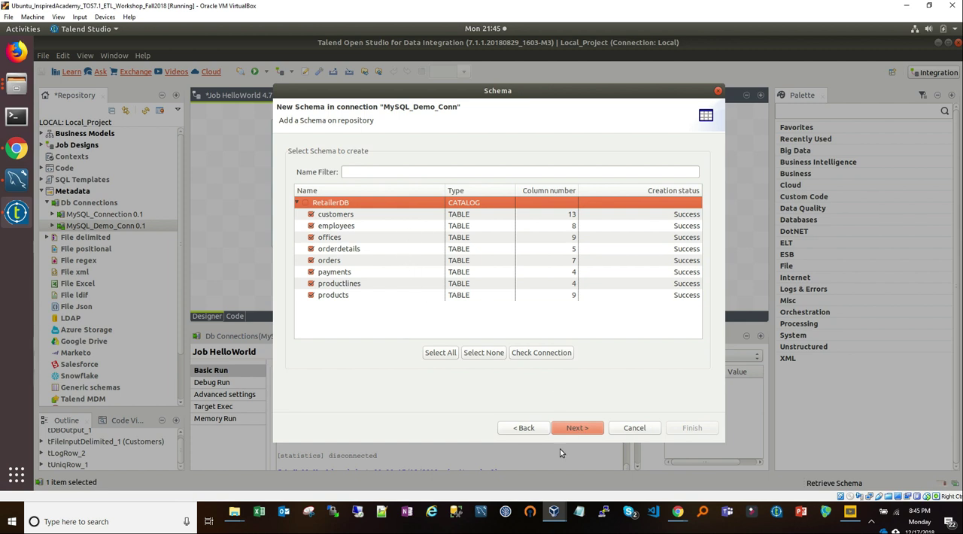
{"action": "left_click", "coordinate": [576, 428]}
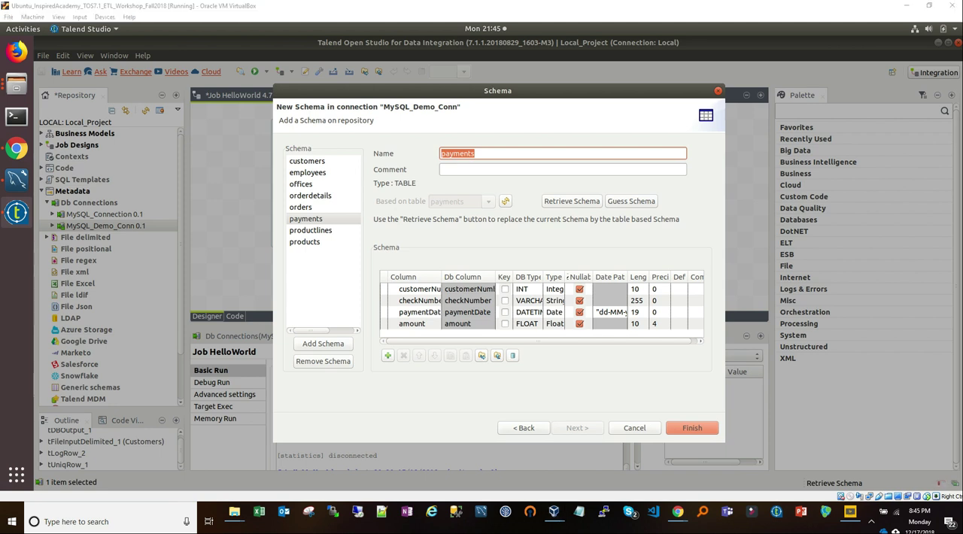
Step: Examine the customers schema's column names, DB types, Talend types, lengths and precision, widening the Column, DB Type and Type columns
{"action": "key", "text": "Tab"}
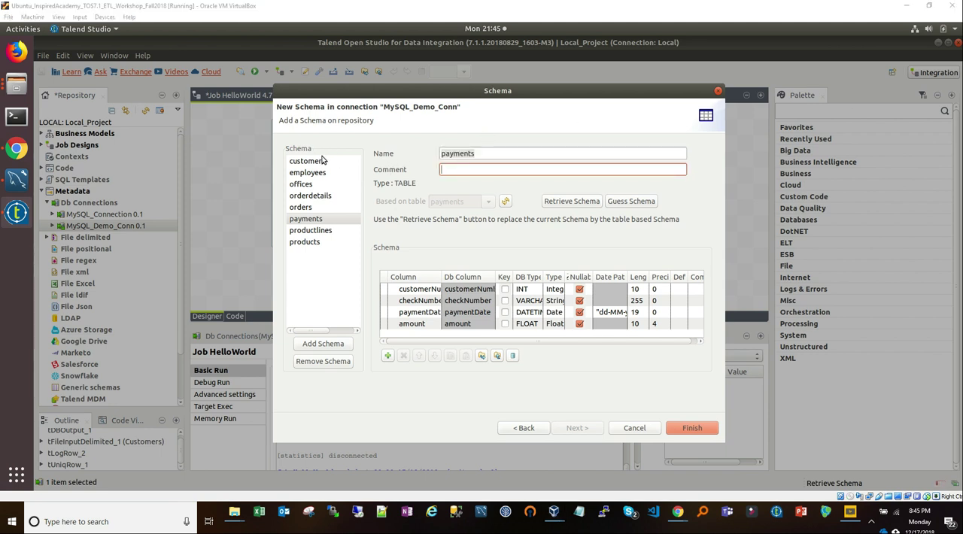
{"action": "left_click", "coordinate": [322, 160]}
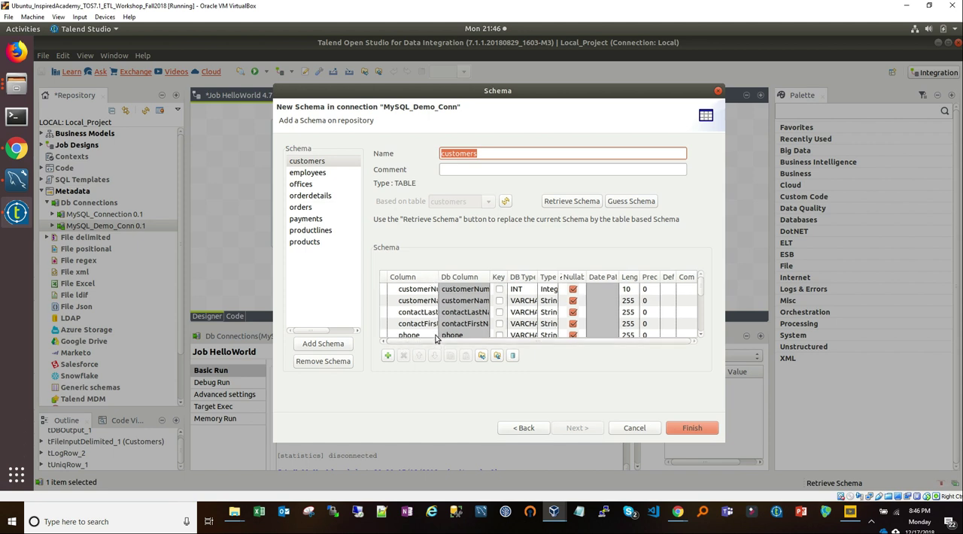
{"action": "double_click", "coordinate": [439, 278]}
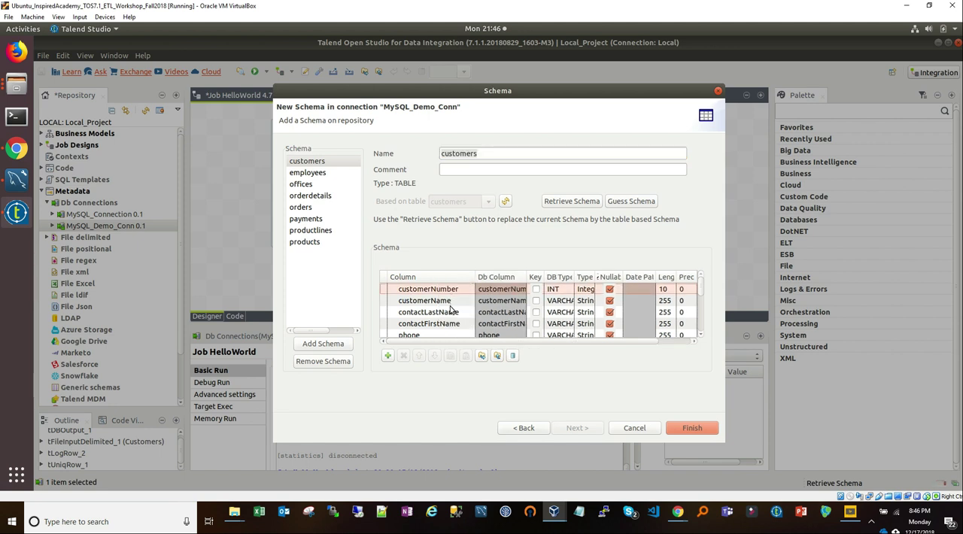
{"action": "scroll", "coordinate": [448, 311], "scroll_direction": "down", "scroll_amount": 5}
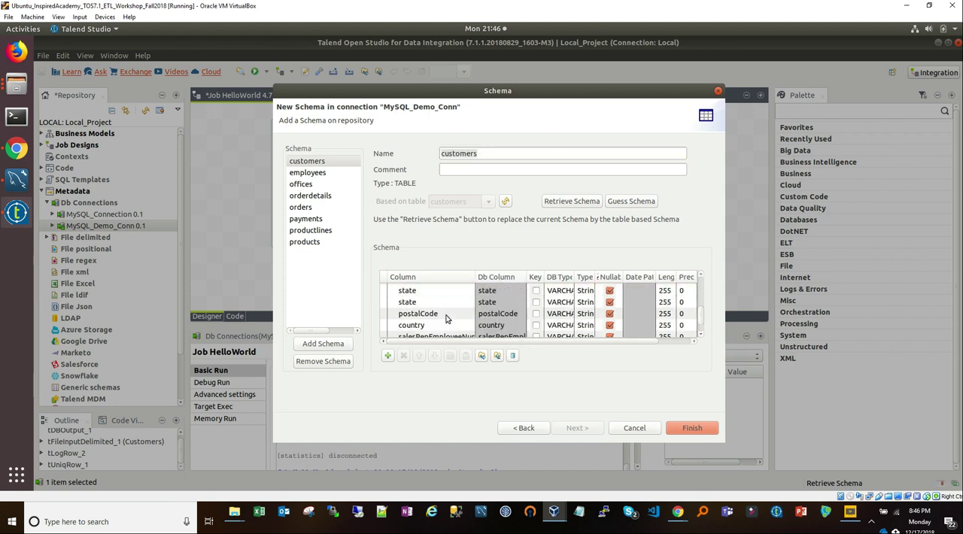
{"action": "scroll", "coordinate": [446, 319], "scroll_direction": "down", "scroll_amount": 2}
{"action": "scroll", "coordinate": [449, 329], "scroll_direction": "up", "scroll_amount": 5}
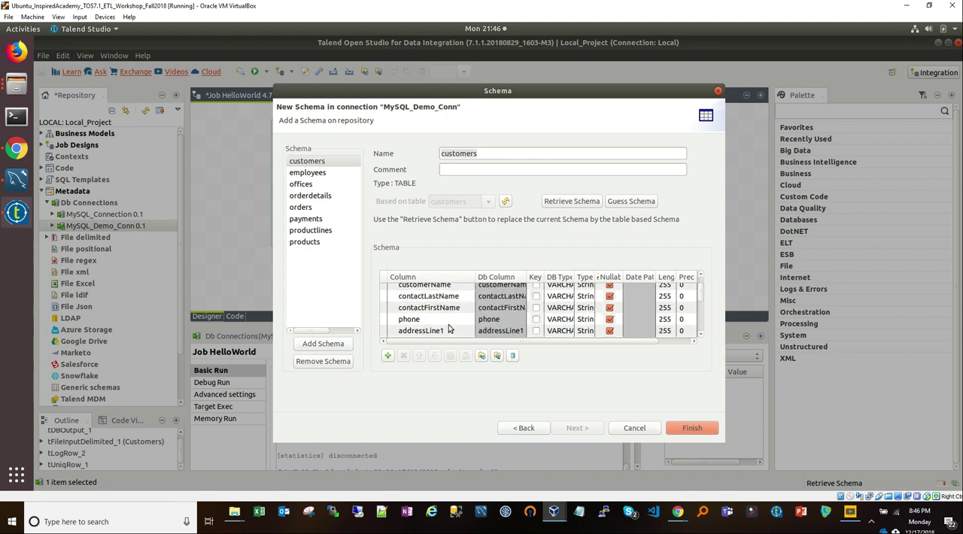
{"action": "scroll", "coordinate": [449, 329], "scroll_direction": "up", "scroll_amount": 2}
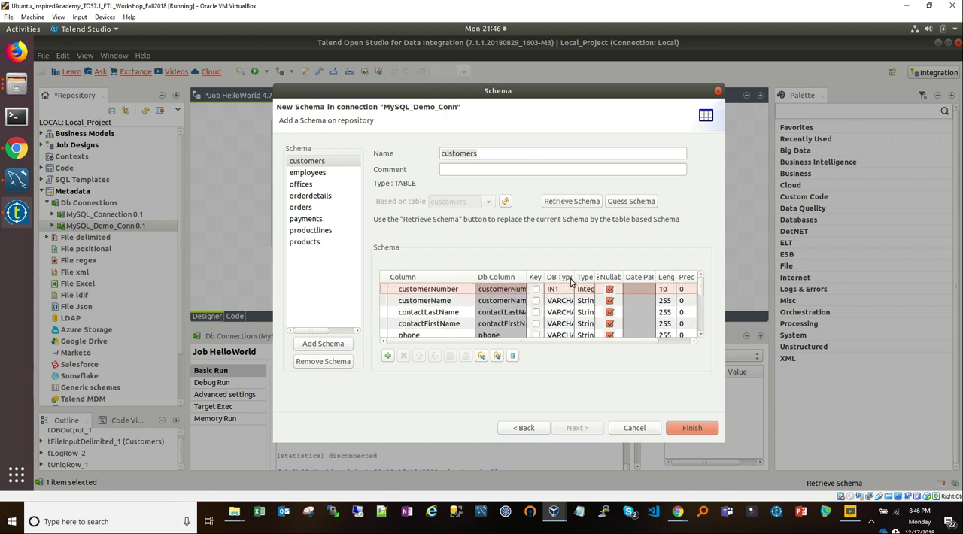
{"action": "left_click_drag", "start_coordinate": [575, 277], "coordinate": [589, 278]}
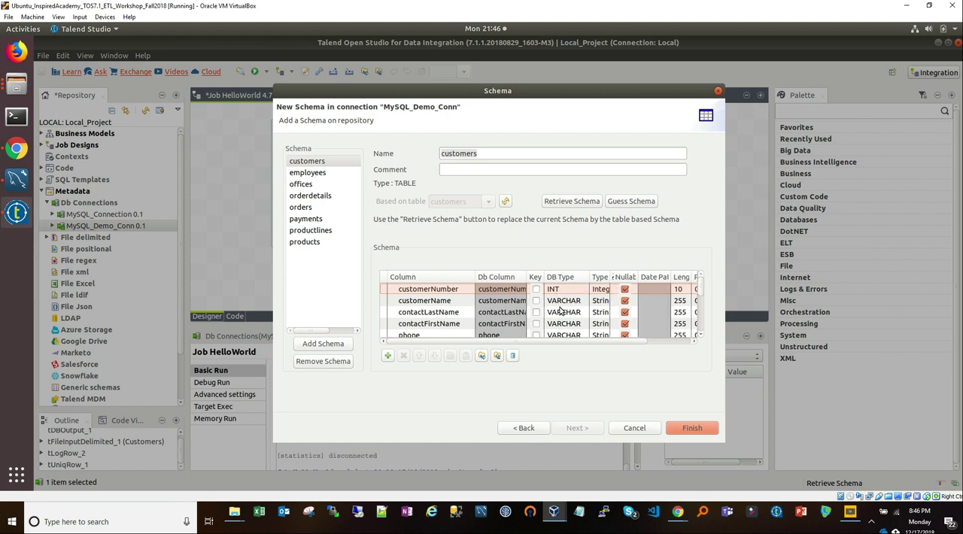
{"action": "left_click_drag", "start_coordinate": [612, 278], "coordinate": [645, 278]}
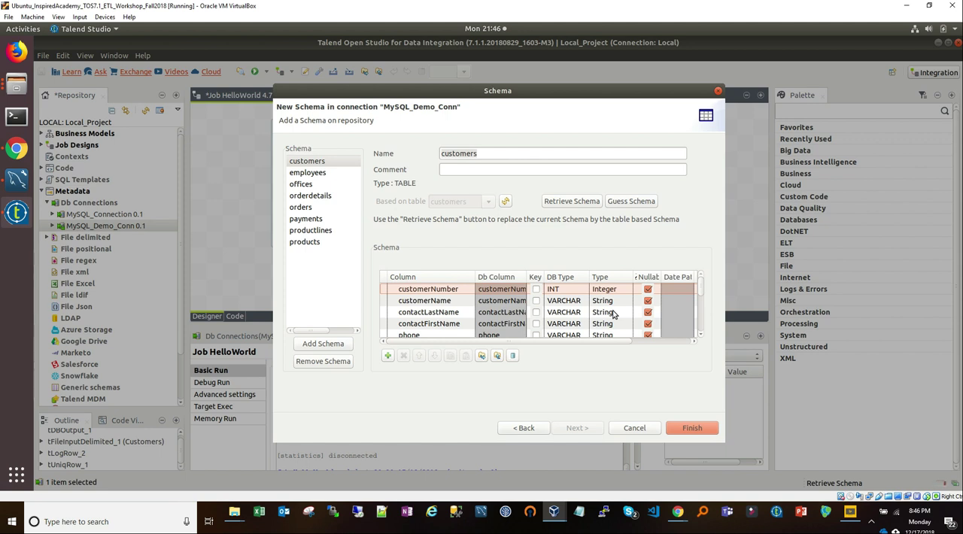
{"action": "left_click_drag", "start_coordinate": [602, 341], "coordinate": [637, 348]}
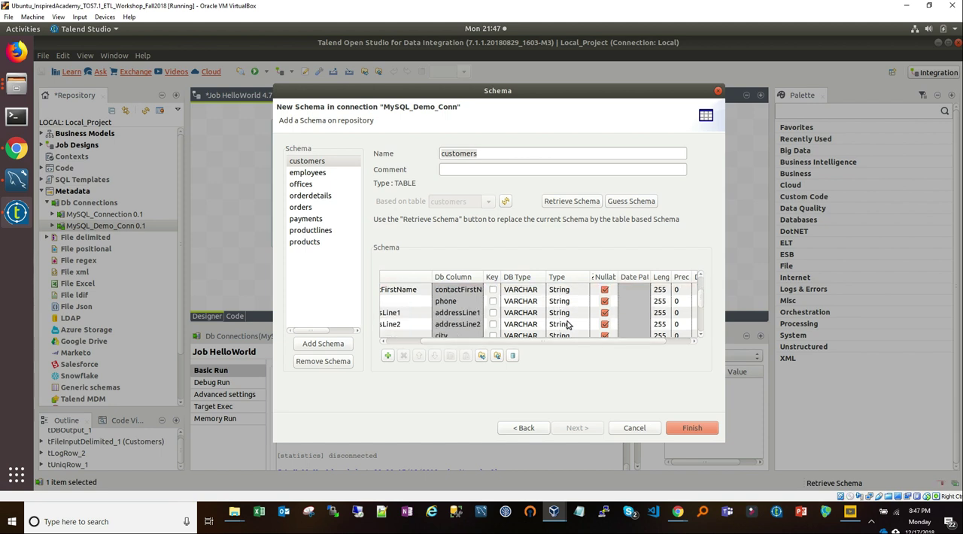
{"action": "scroll", "coordinate": [569, 324], "scroll_direction": "down", "scroll_amount": 3}
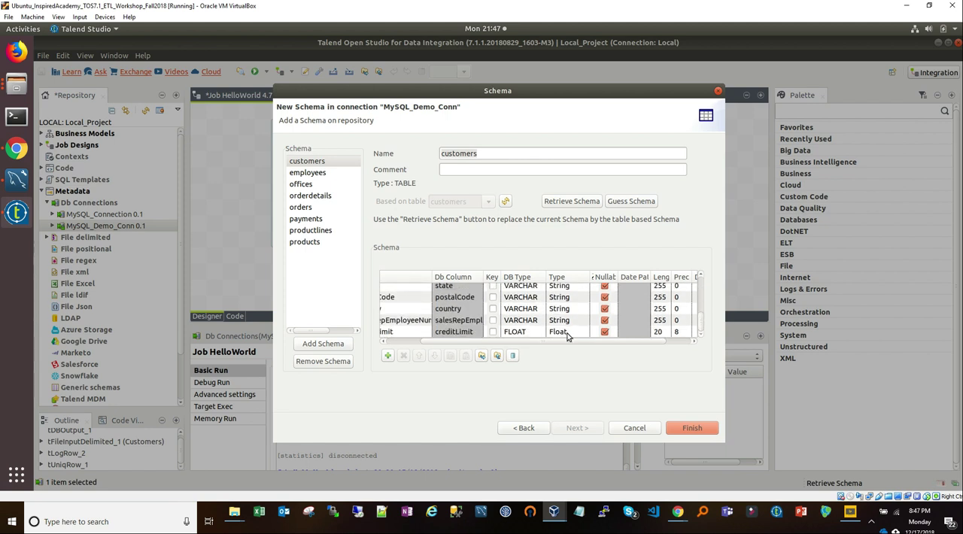
{"action": "left_click_drag", "start_coordinate": [427, 341], "coordinate": [525, 354]}
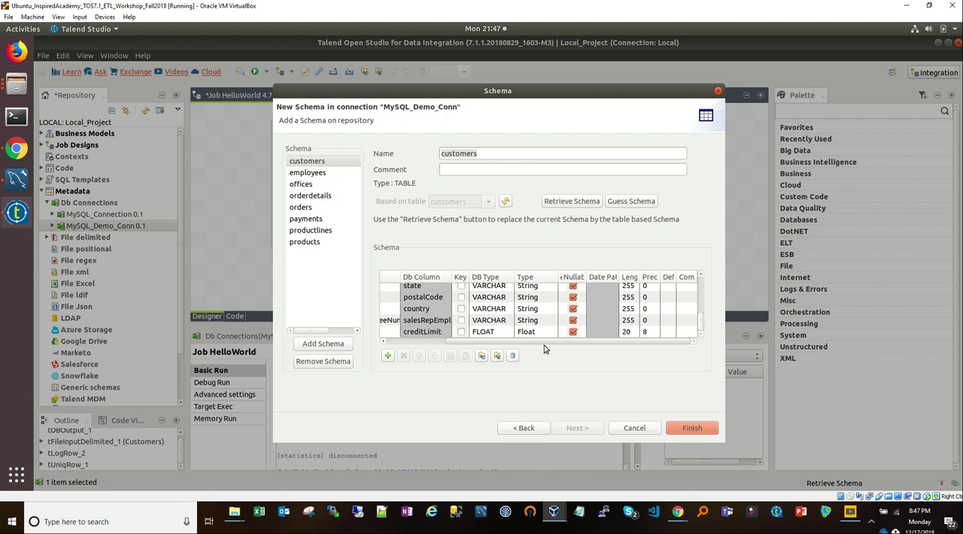
Step: Look through the column definitions of the employees, offices, orders, payments, productlines and products schemas
{"action": "left_click", "coordinate": [323, 174]}
{"action": "left_click", "coordinate": [301, 186]}
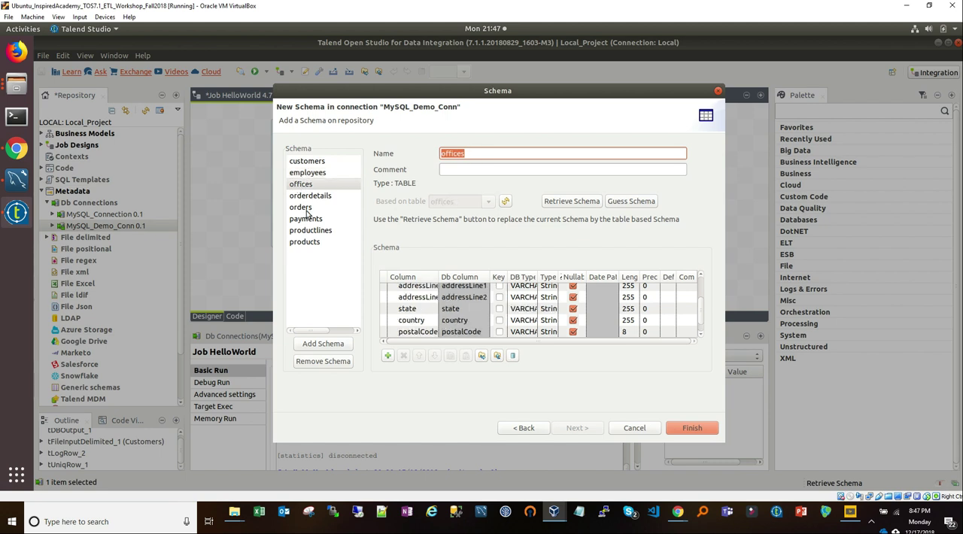
{"action": "left_click", "coordinate": [304, 209]}
{"action": "left_click", "coordinate": [306, 220]}
{"action": "left_click", "coordinate": [307, 231]}
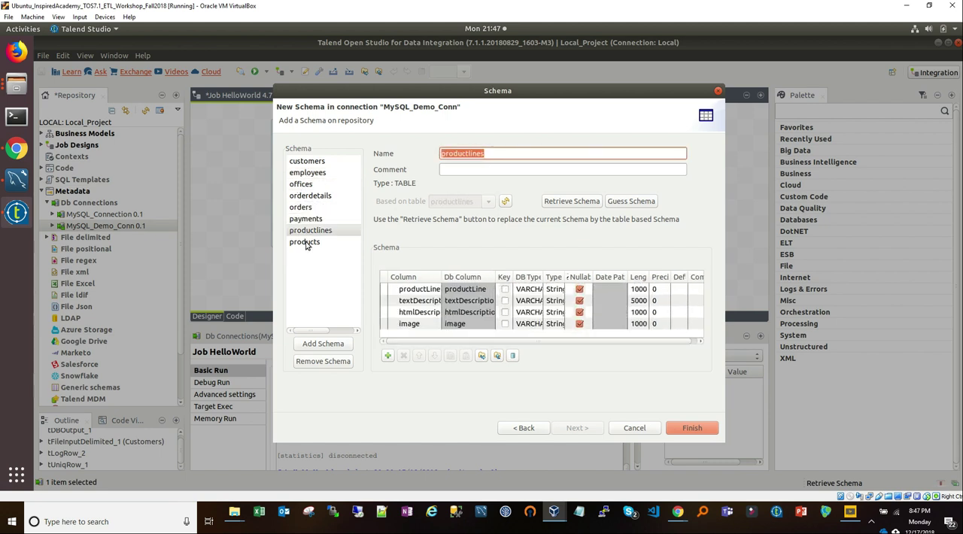
{"action": "left_click", "coordinate": [307, 243]}
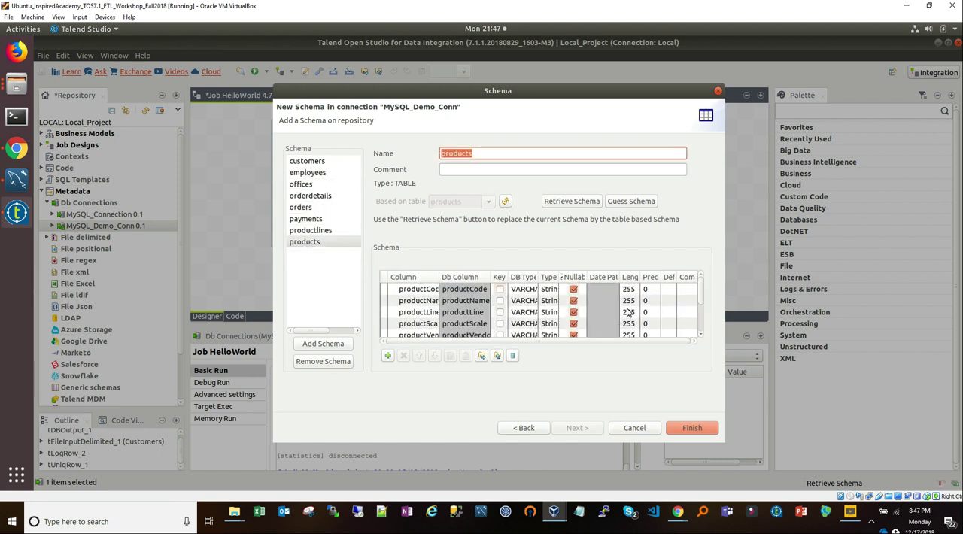
Step: Finish adding the retrieved table schemas to MySQL_Demo_Conn and expand its Table schemas folder
{"action": "left_click", "coordinate": [696, 428]}
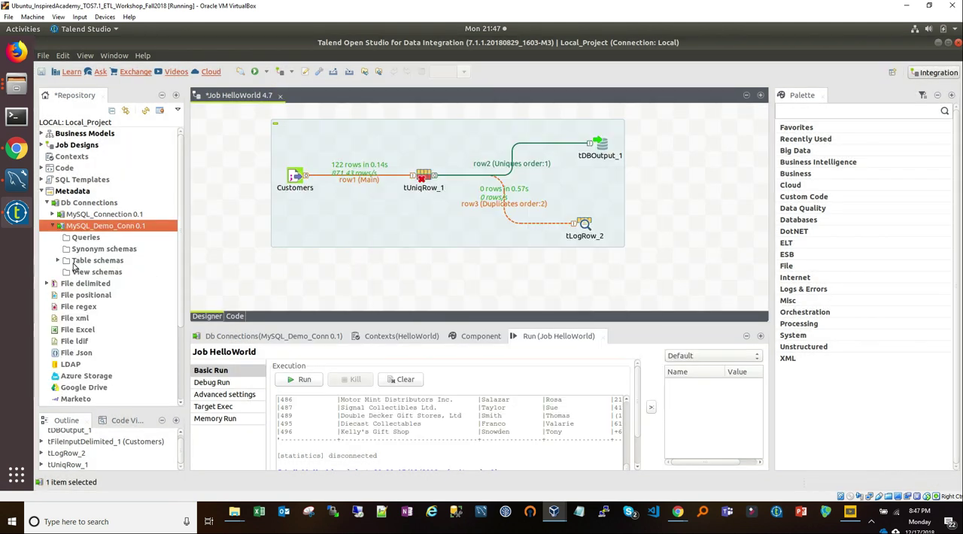
{"action": "left_click", "coordinate": [58, 261]}
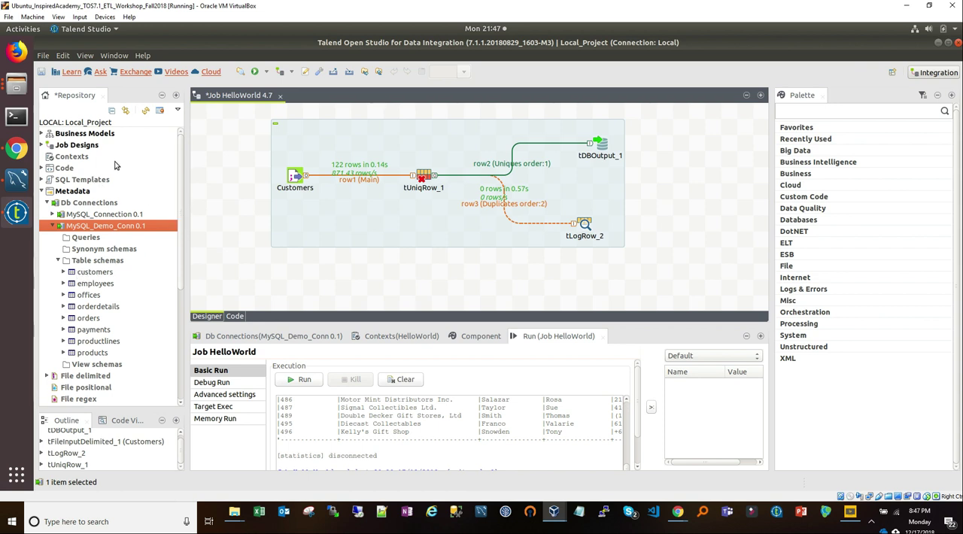
{"action": "left_click", "coordinate": [42, 145]}
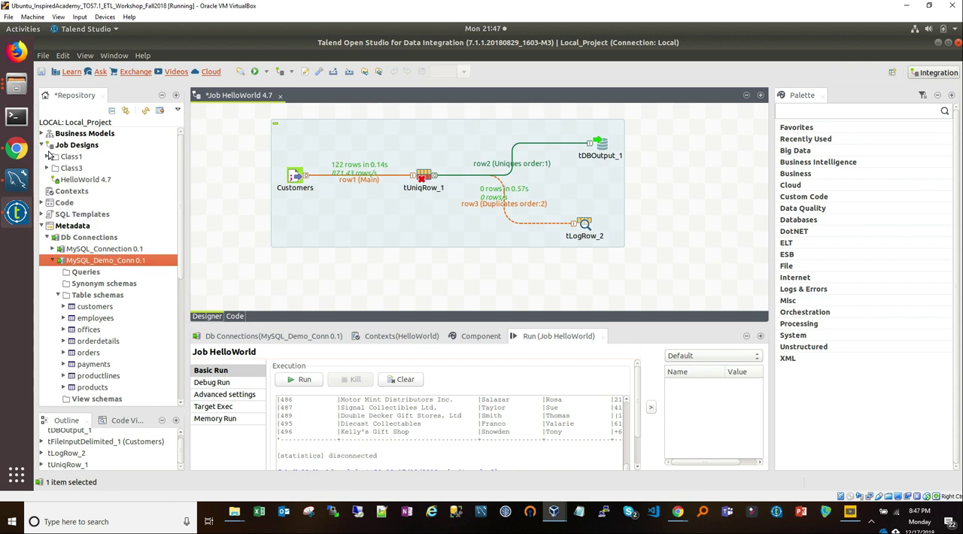
{"action": "right_click", "coordinate": [63, 146]}
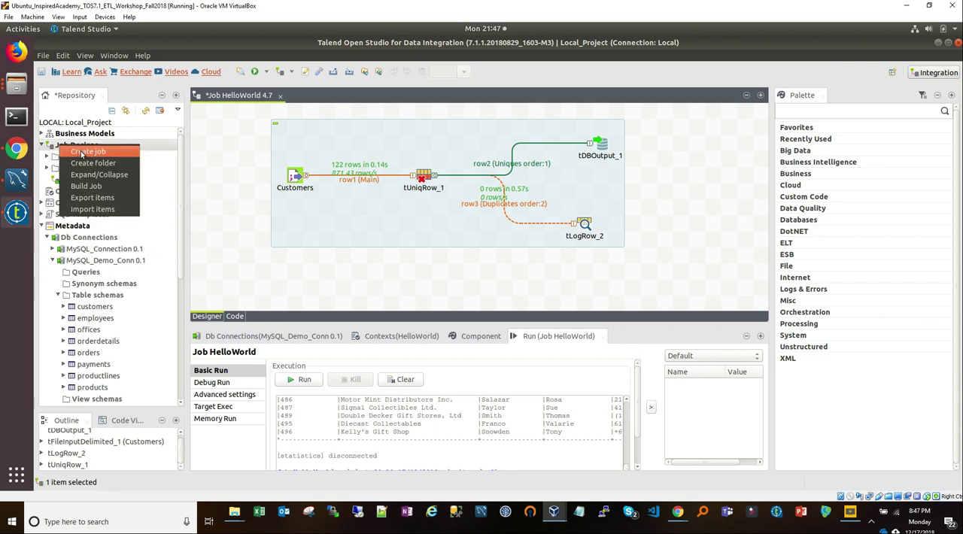
{"action": "left_click", "coordinate": [83, 152]}
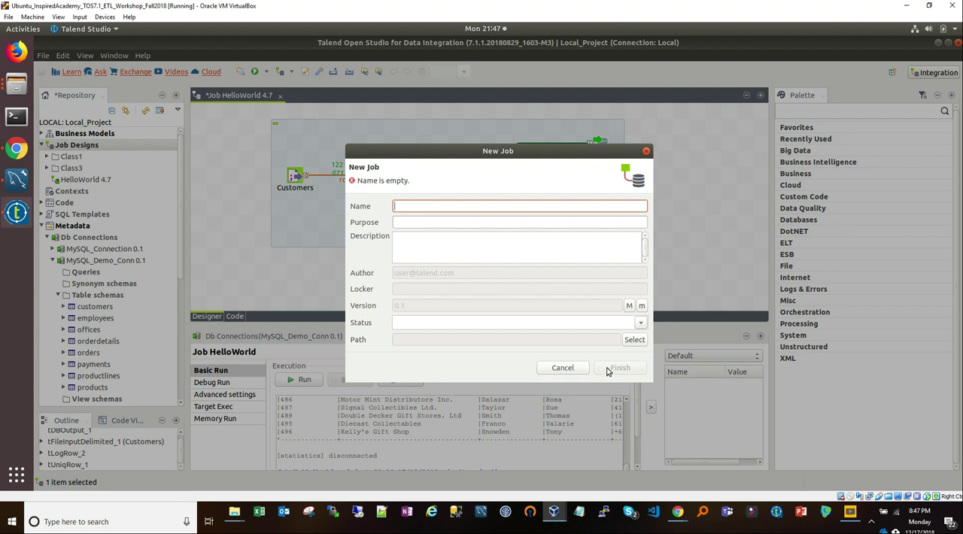
{"action": "left_click", "coordinate": [563, 367]}
Step: Create a folder labelled MetaData under Job Designs
{"action": "right_click", "coordinate": [78, 147]}
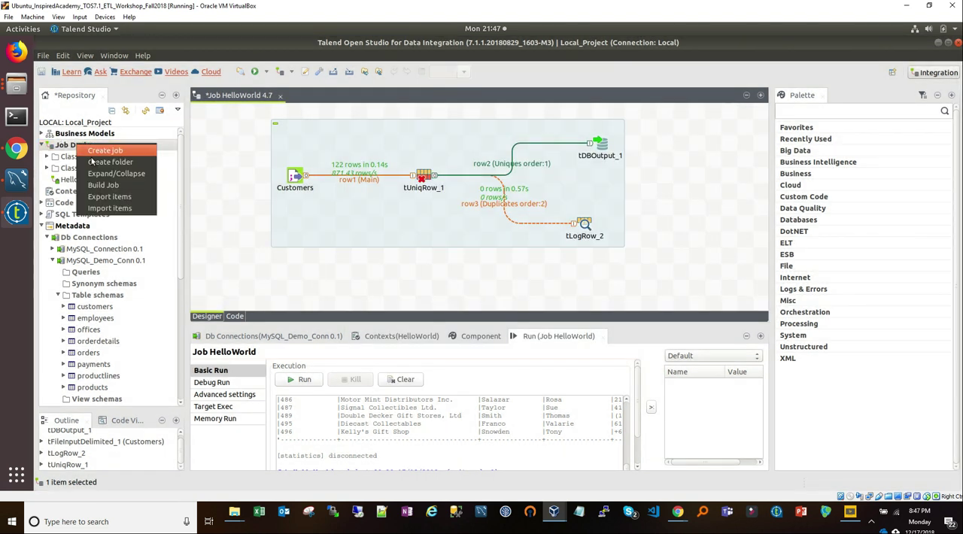
{"action": "left_click", "coordinate": [118, 162]}
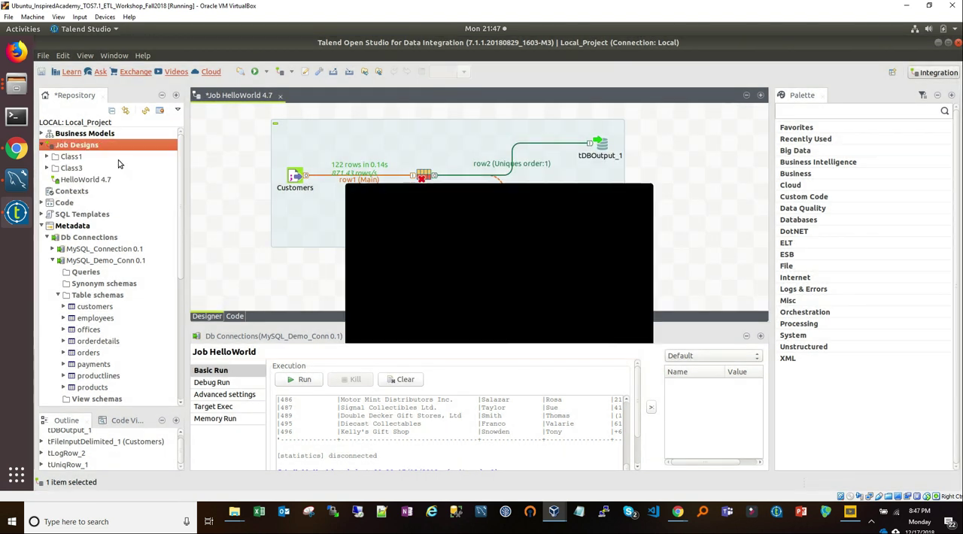
{"action": "type", "text": "MetaData"}
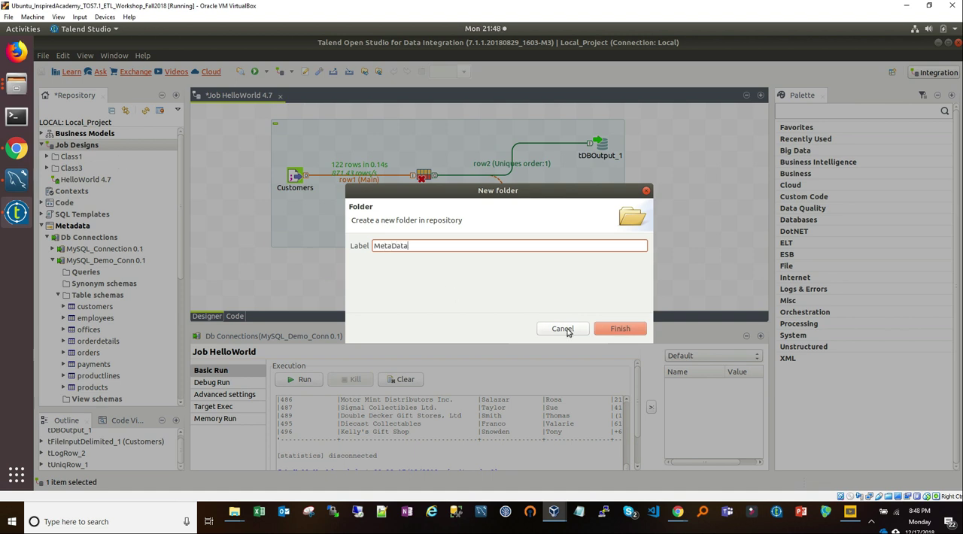
{"action": "left_click", "coordinate": [619, 329]}
Step: Create a new job named MySQL_Read in the MetaData folder
{"action": "left_click", "coordinate": [71, 179]}
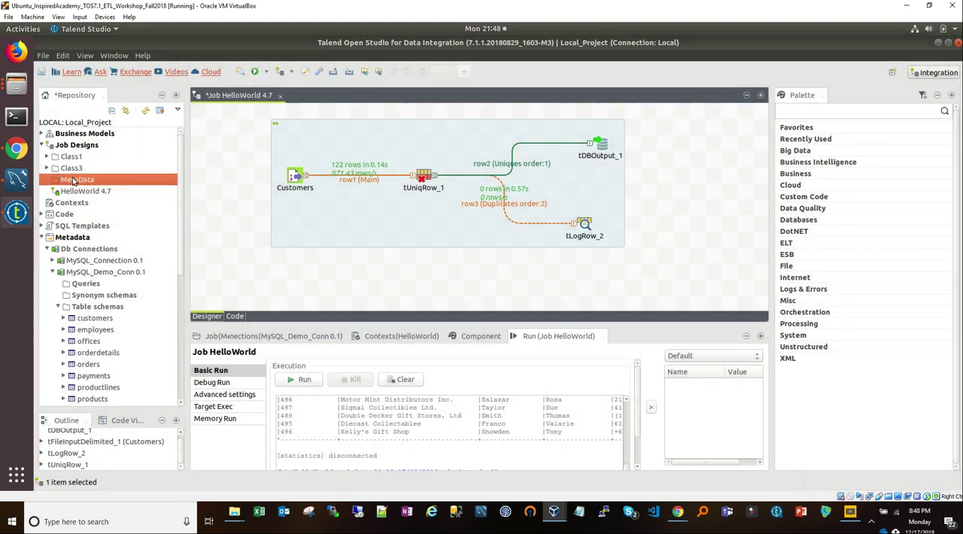
{"action": "right_click", "coordinate": [101, 184]}
{"action": "left_click", "coordinate": [123, 194]}
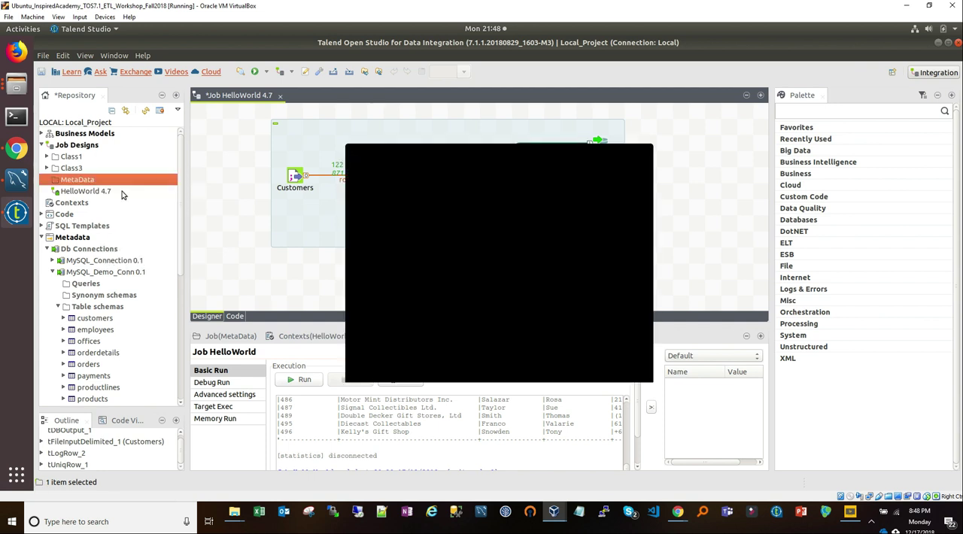
{"action": "type", "text": "MySQL_Read"}
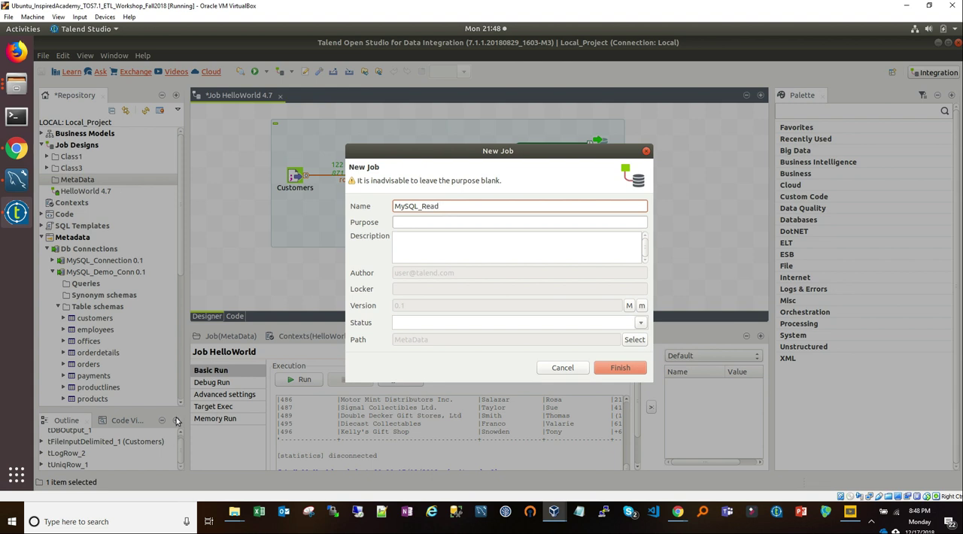
{"action": "left_click", "coordinate": [606, 369]}
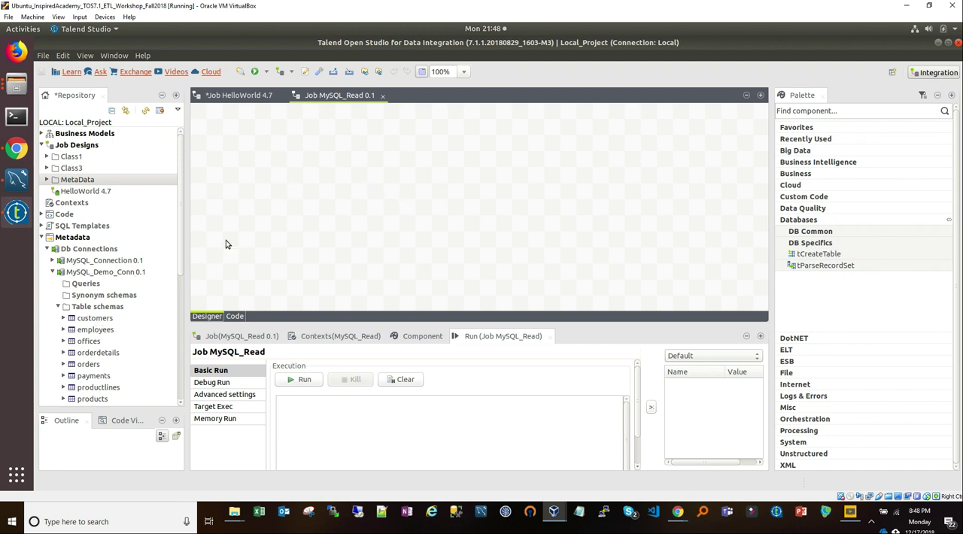
Step: Place the customers schema of MySQL_Demo_Conn in the job as a tDBInput(MySQL) component and show its component settings in an enlarged area
{"action": "left_click", "coordinate": [86, 321]}
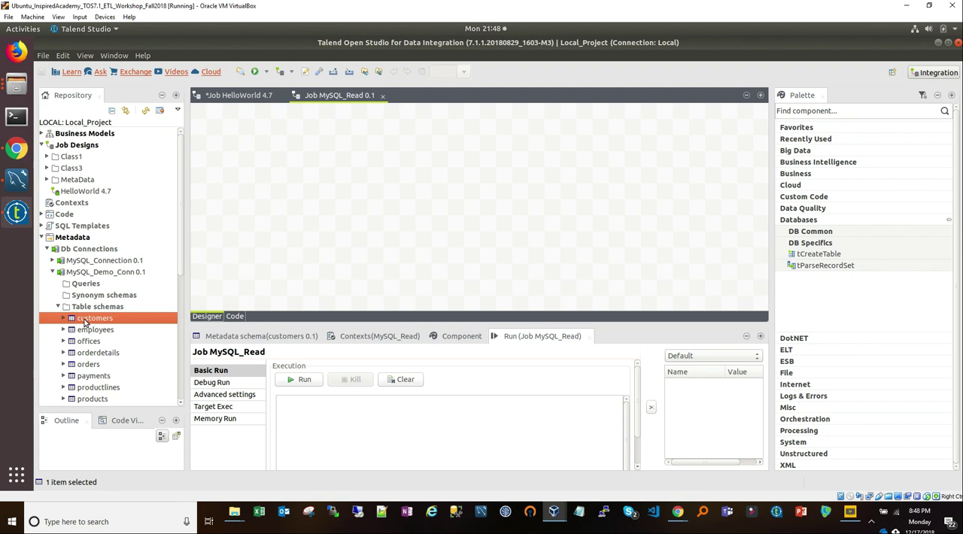
{"action": "left_click_drag", "start_coordinate": [87, 322], "coordinate": [283, 136]}
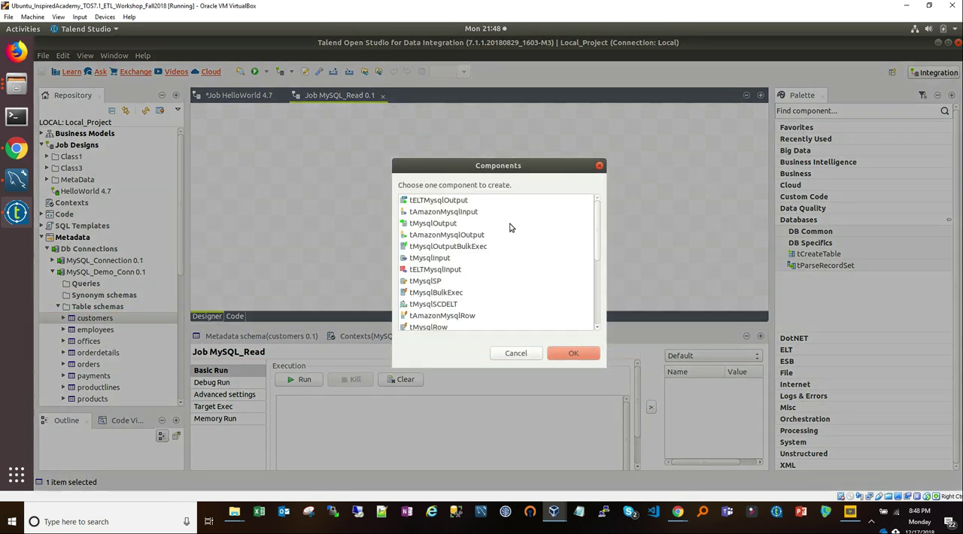
{"action": "left_click_drag", "start_coordinate": [598, 249], "coordinate": [598, 316]}
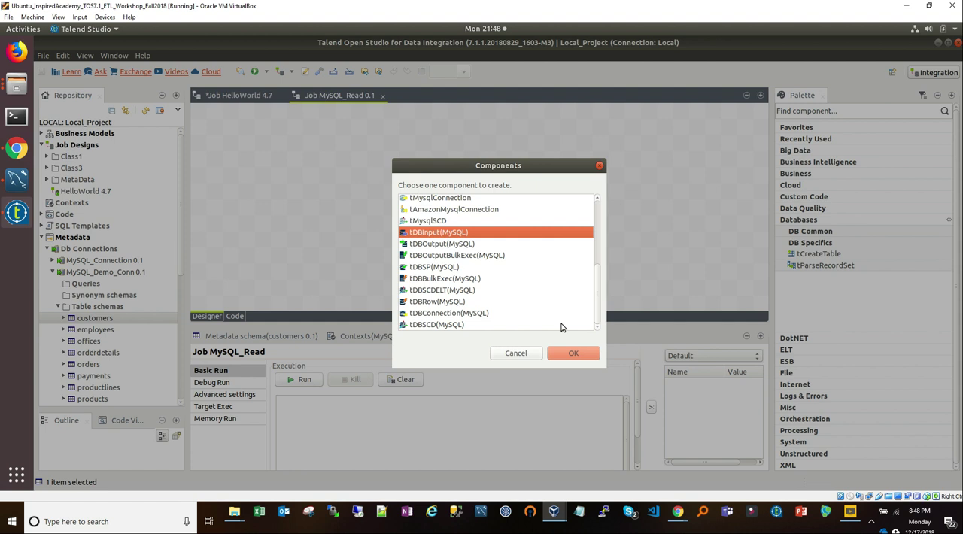
{"action": "left_click_drag", "start_coordinate": [598, 291], "coordinate": [601, 311]}
{"action": "left_click", "coordinate": [570, 353]}
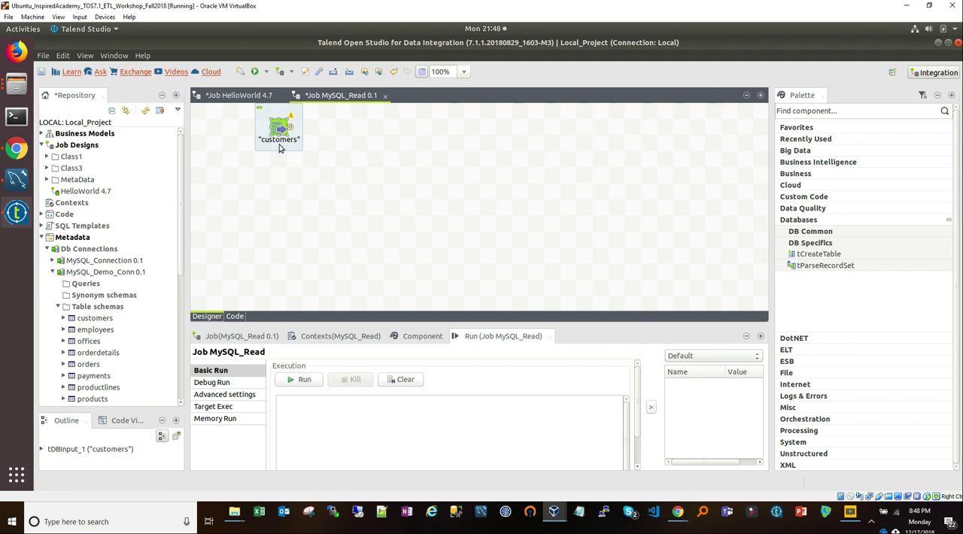
{"action": "left_click_drag", "start_coordinate": [279, 127], "coordinate": [279, 159]}
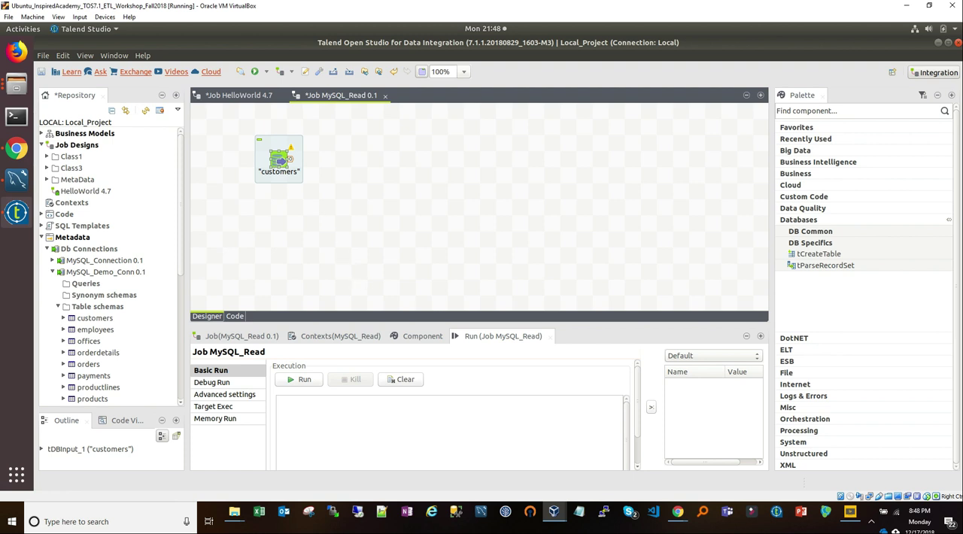
{"action": "left_click", "coordinate": [423, 337]}
{"action": "left_click_drag", "start_coordinate": [430, 325], "coordinate": [405, 242]}
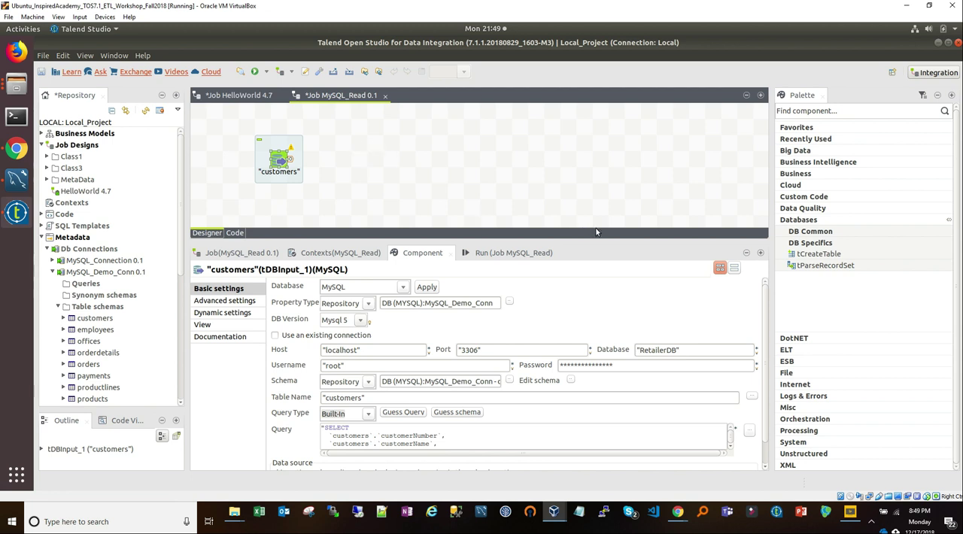
Step: Add a blank tDBInput component from the DB Common components beside customers and apply MySQL as its database
{"action": "left_click", "coordinate": [824, 235]}
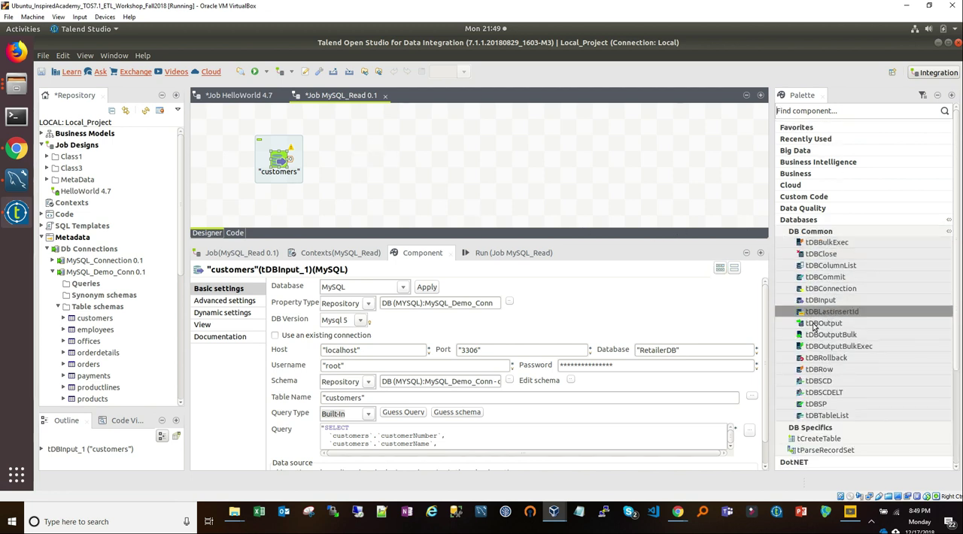
{"action": "left_click_drag", "start_coordinate": [827, 300], "coordinate": [390, 147]}
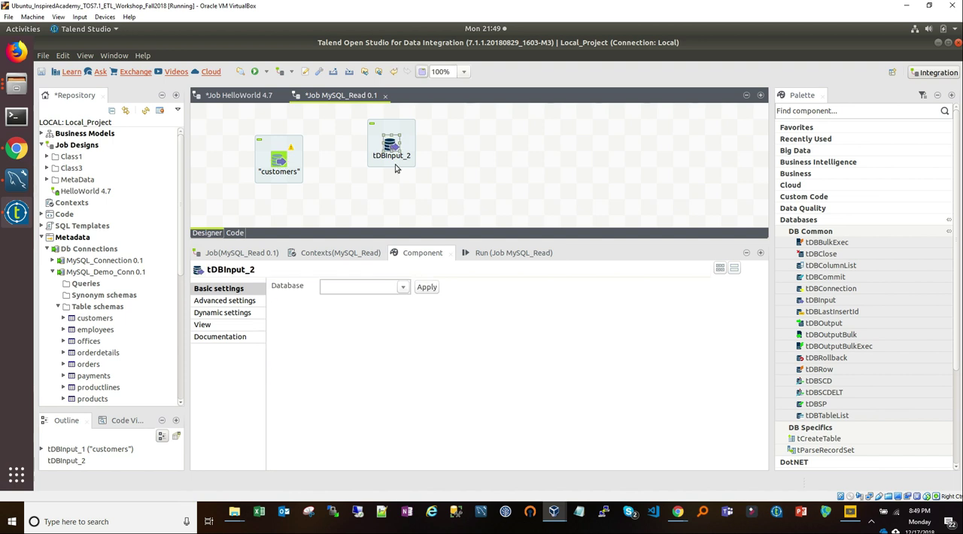
{"action": "left_click", "coordinate": [404, 288]}
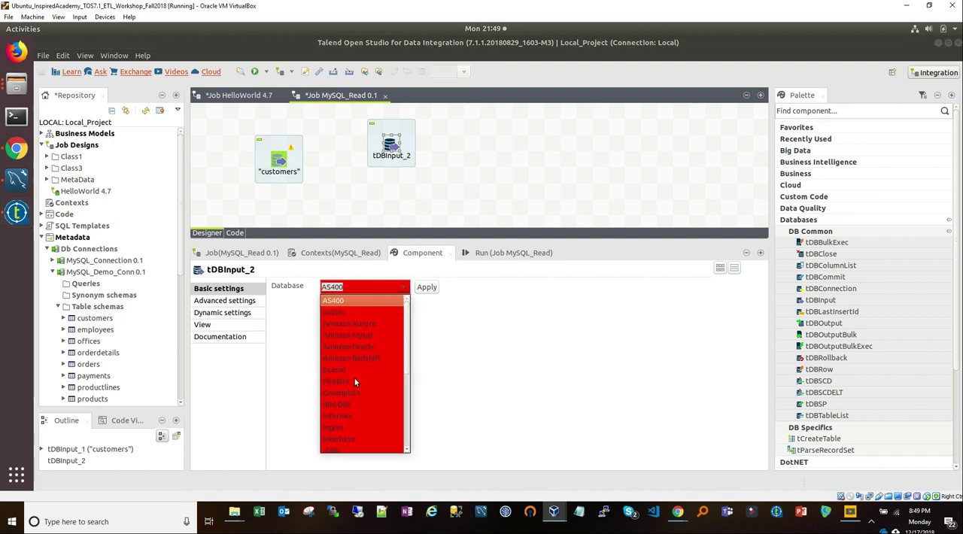
{"action": "scroll", "coordinate": [355, 388], "scroll_direction": "down", "scroll_amount": 2}
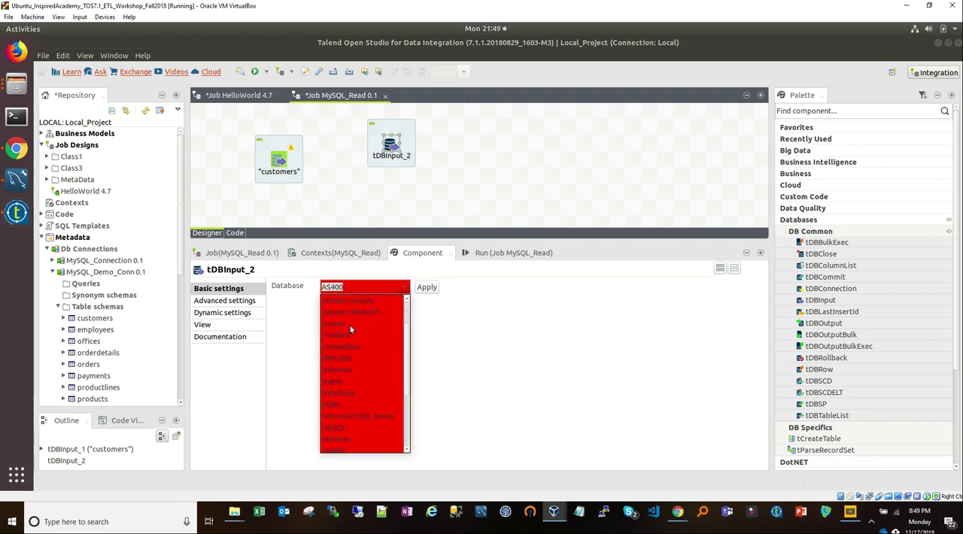
{"action": "left_click", "coordinate": [350, 428]}
{"action": "left_click", "coordinate": [350, 428]}
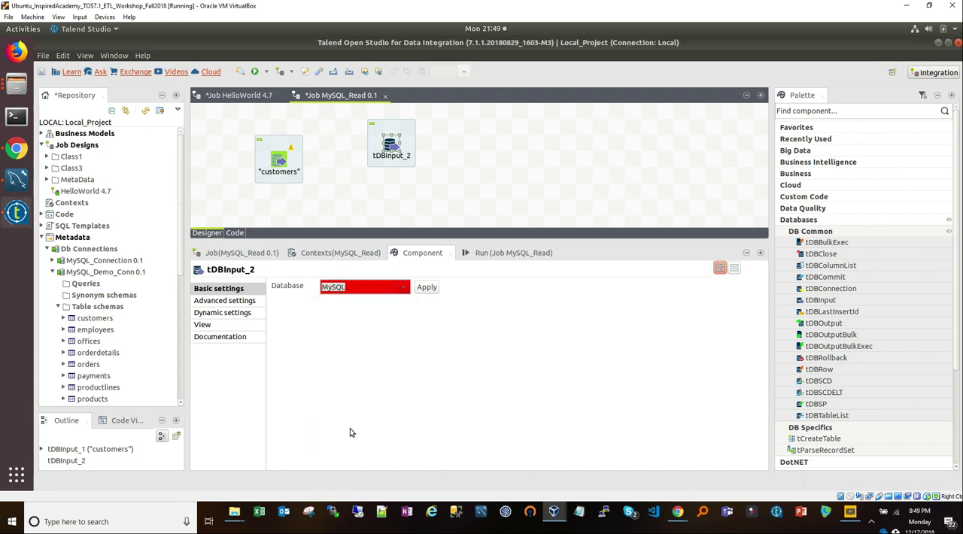
{"action": "left_click", "coordinate": [421, 286]}
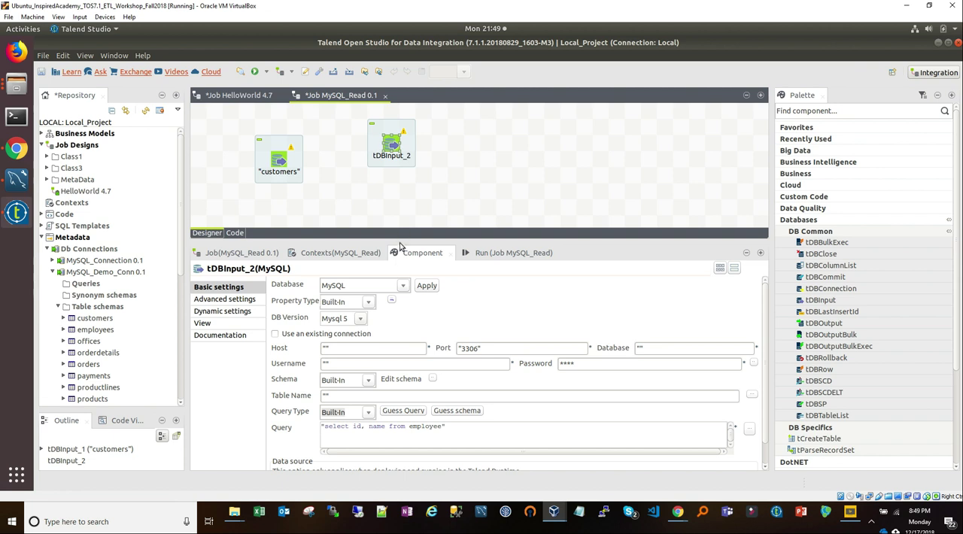
Step: Compare the Property Type and the host, database and username fields of the blank tDBInput component with those of the customers component
{"action": "double_click", "coordinate": [331, 347]}
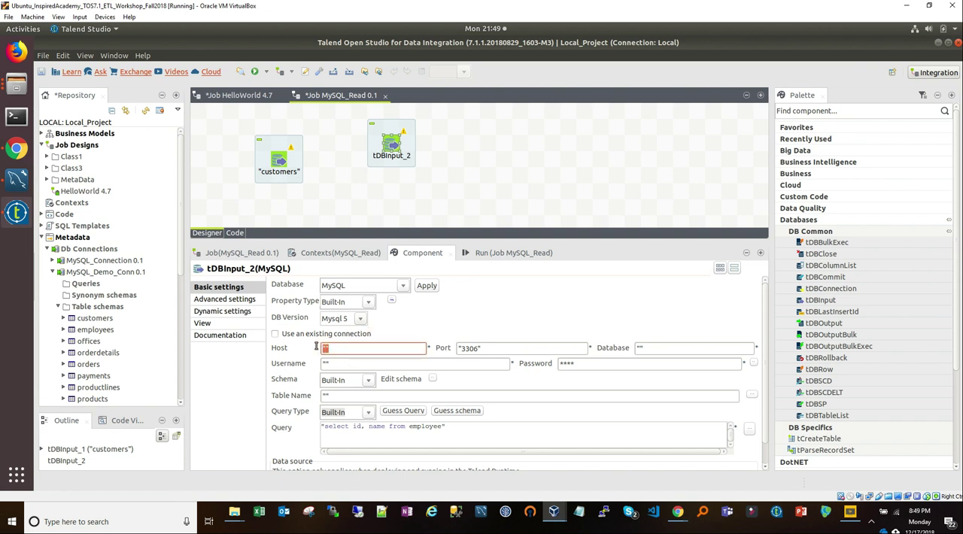
{"action": "left_click", "coordinate": [638, 347]}
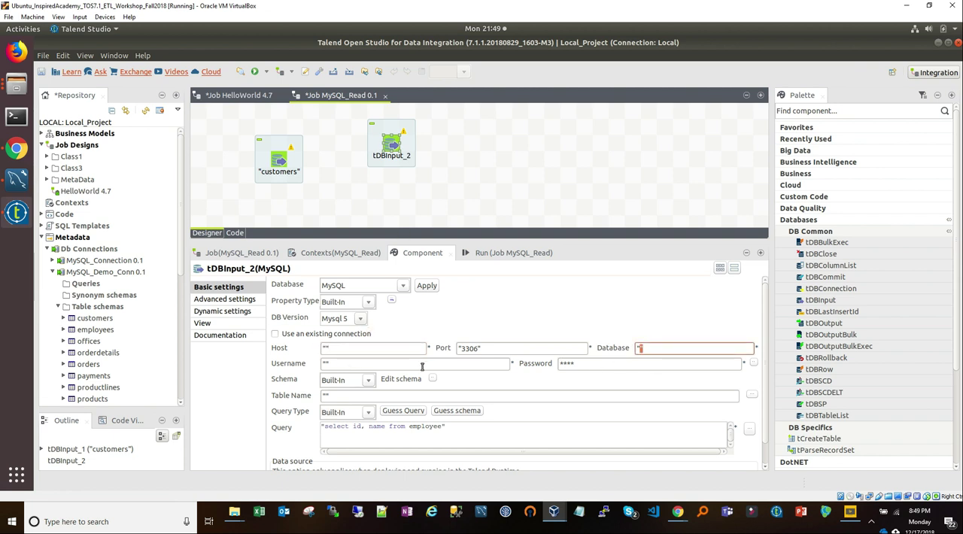
{"action": "left_click", "coordinate": [388, 363]}
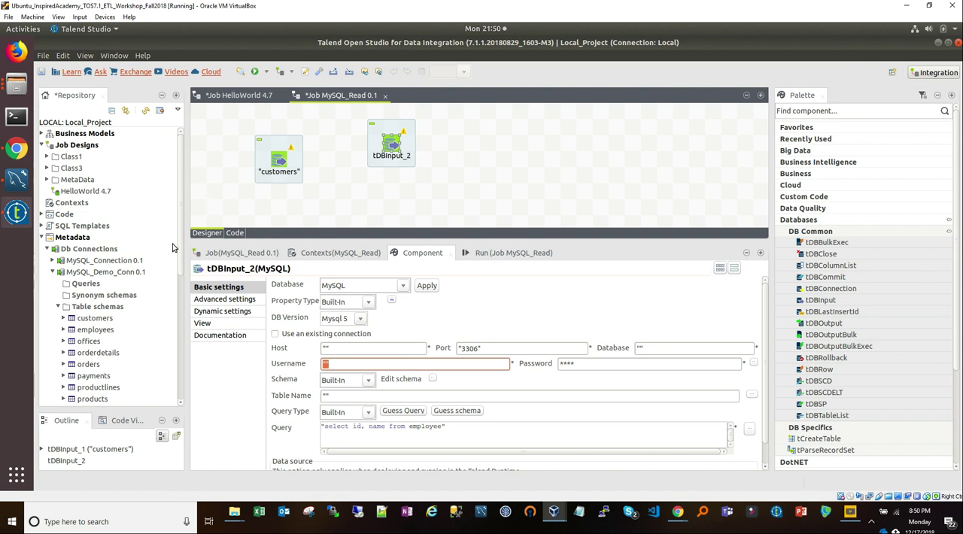
{"action": "left_click", "coordinate": [277, 163]}
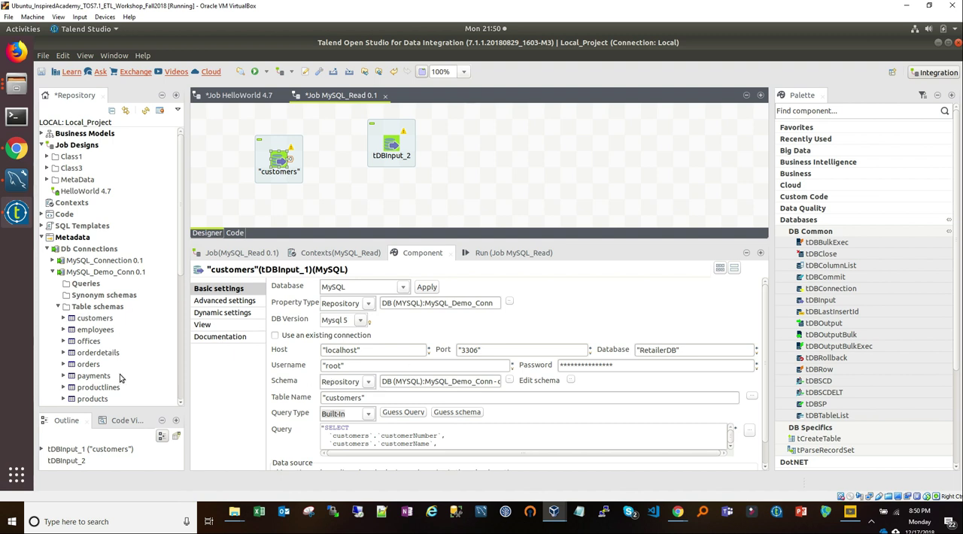
{"action": "left_click", "coordinate": [393, 145]}
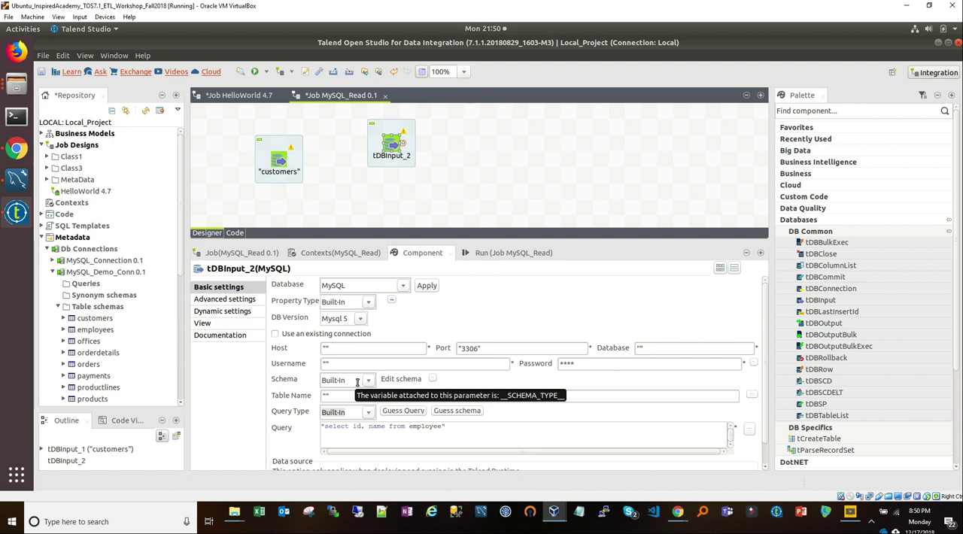
{"action": "left_click", "coordinate": [327, 346]}
{"action": "left_click_drag", "start_coordinate": [327, 344], "coordinate": [321, 346]}
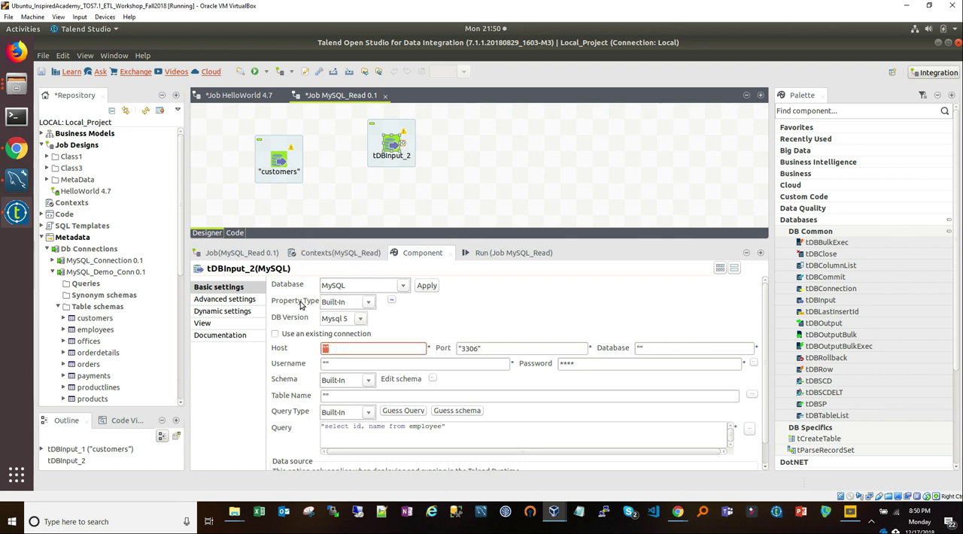
{"action": "left_click", "coordinate": [368, 302]}
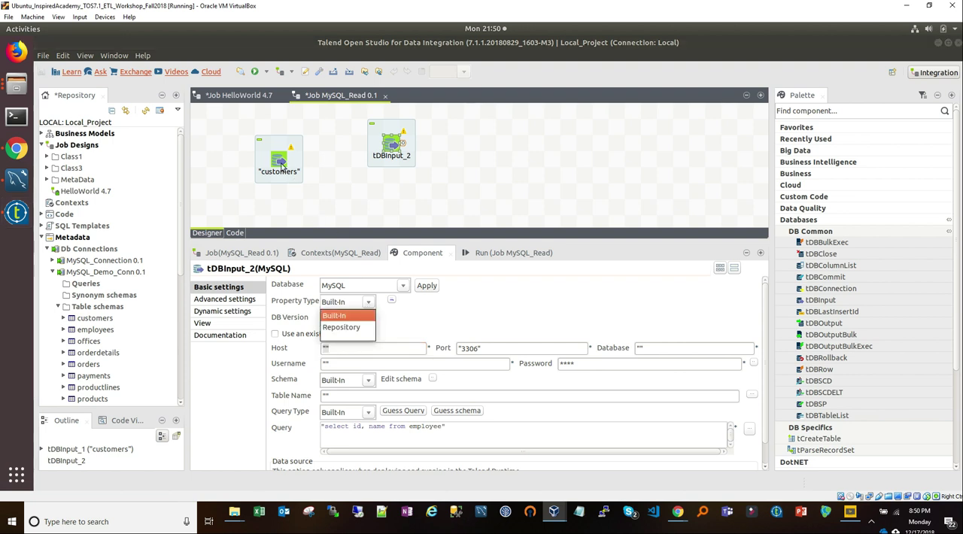
{"action": "left_click", "coordinate": [335, 314]}
Step: Check which options are offered for editing the repository-based Host of the customers component, and cancel the edit
{"action": "left_click", "coordinate": [280, 160]}
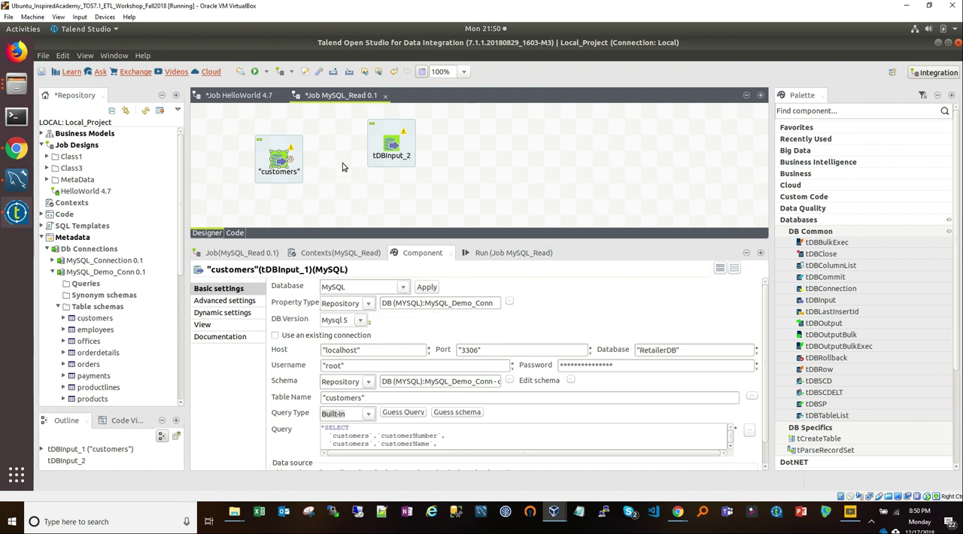
{"action": "left_click", "coordinate": [374, 350]}
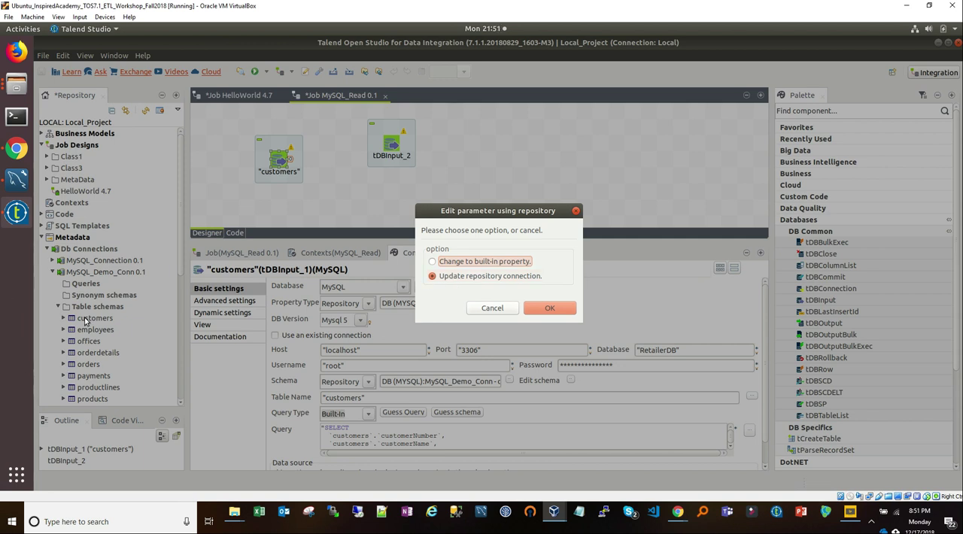
{"action": "left_click", "coordinate": [501, 311]}
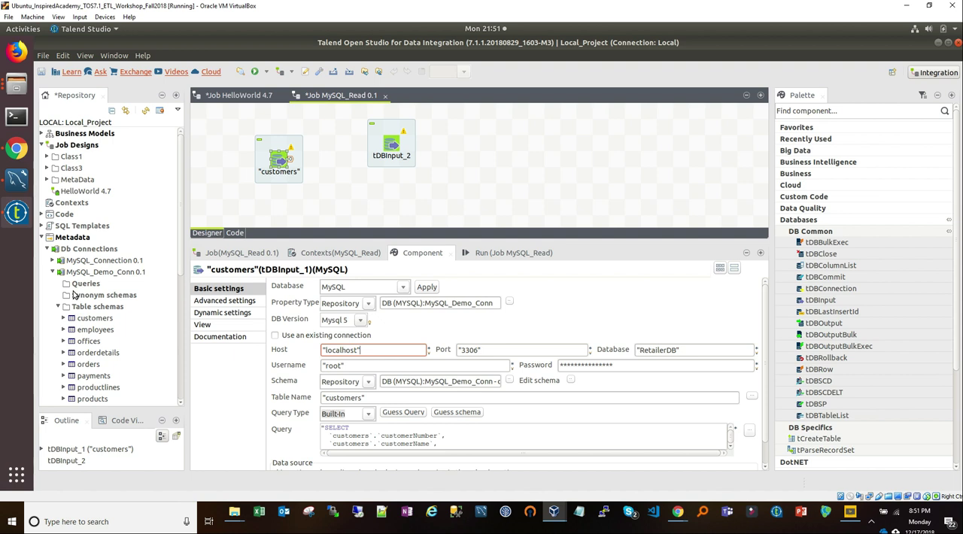
Step: Delete the blank tDBInput component and add a tLogRow component in its place, to the right of customers
{"action": "left_click", "coordinate": [390, 147]}
{"action": "key", "text": "Delete"}
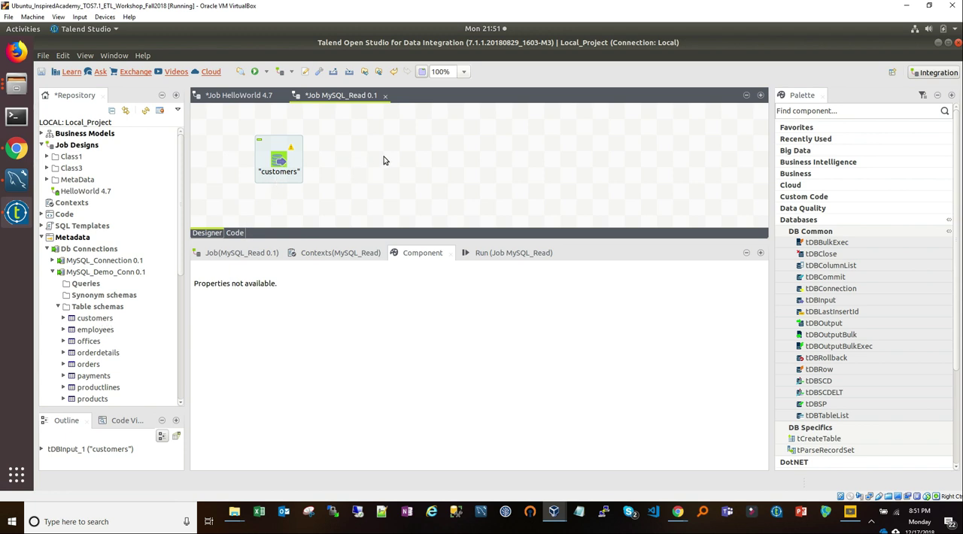
{"action": "type", "text": "tlog"}
{"action": "key", "text": "Return"}
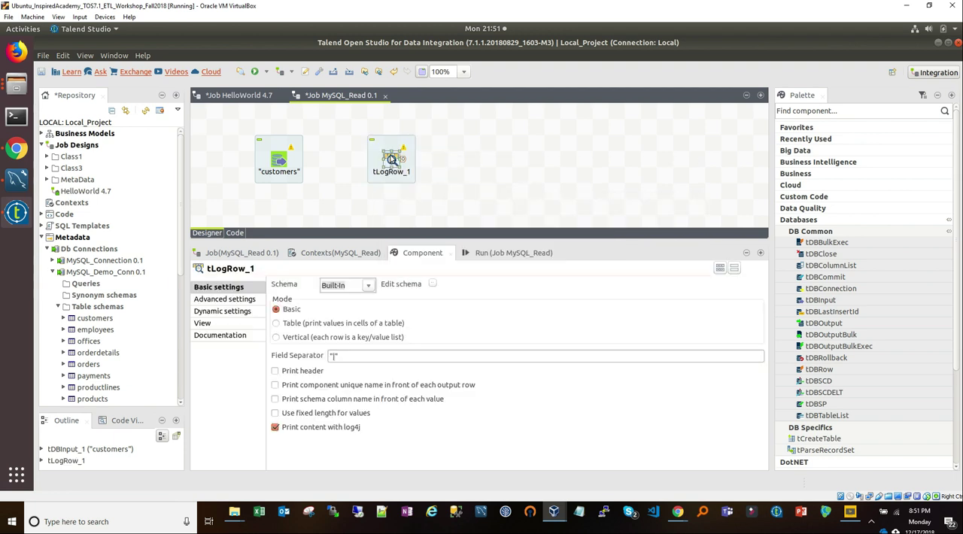
{"action": "left_click_drag", "start_coordinate": [391, 160], "coordinate": [408, 160]}
Step: Link the customers component to tLogRow_1 with a Main row and run the MySQL_Read job
{"action": "right_click", "coordinate": [280, 163]}
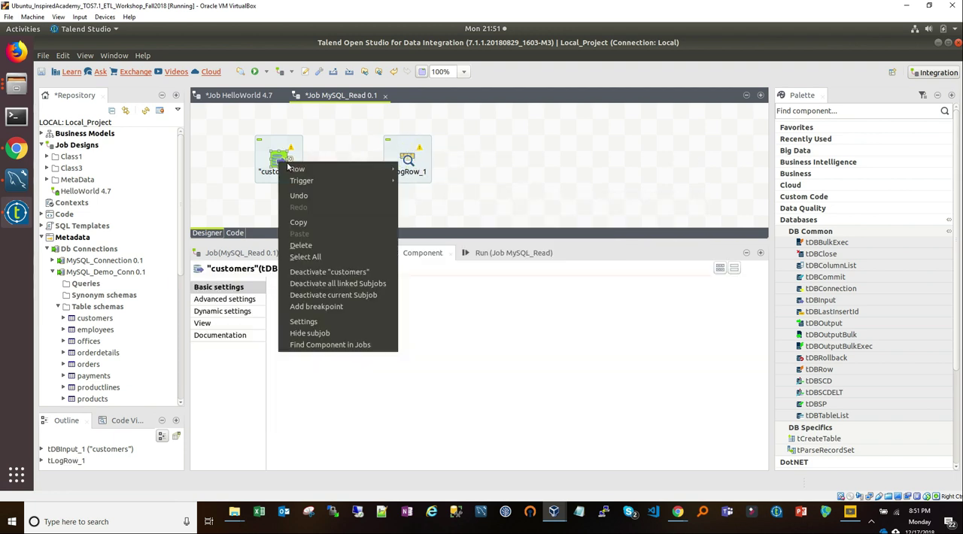
{"action": "mouse_move", "coordinate": [324, 174]}
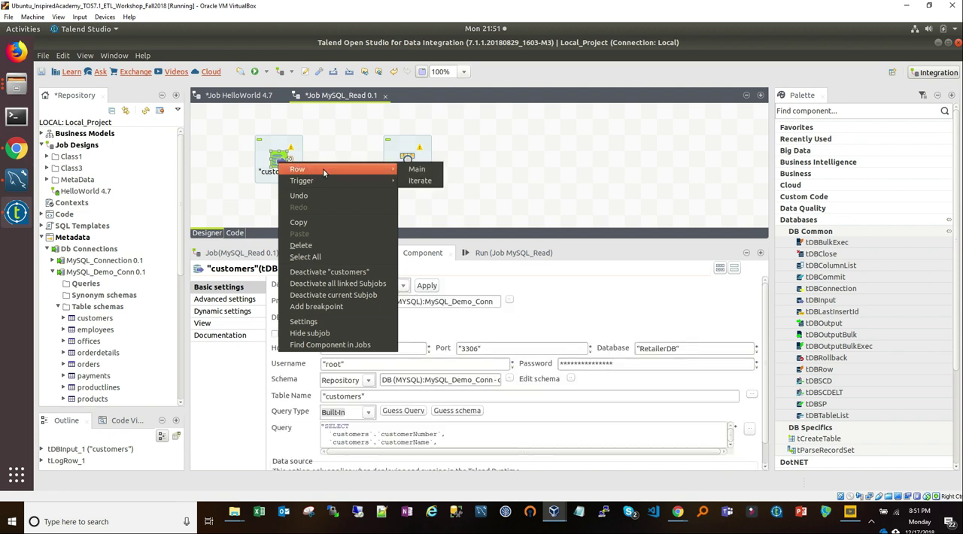
{"action": "left_click", "coordinate": [416, 169]}
{"action": "left_click", "coordinate": [407, 160]}
{"action": "left_click_drag", "start_coordinate": [394, 242], "coordinate": [381, 214]}
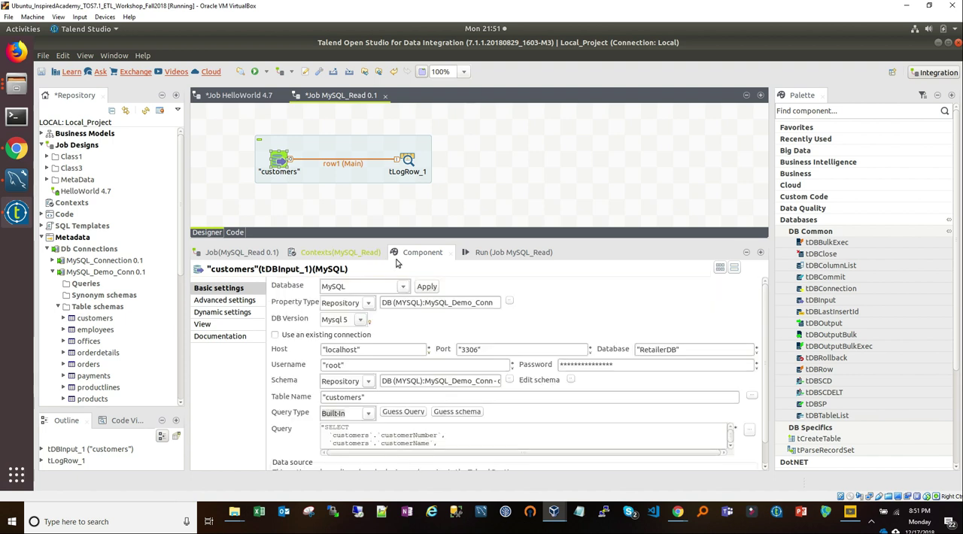
{"action": "left_click", "coordinate": [493, 253]}
{"action": "left_click", "coordinate": [303, 296]}
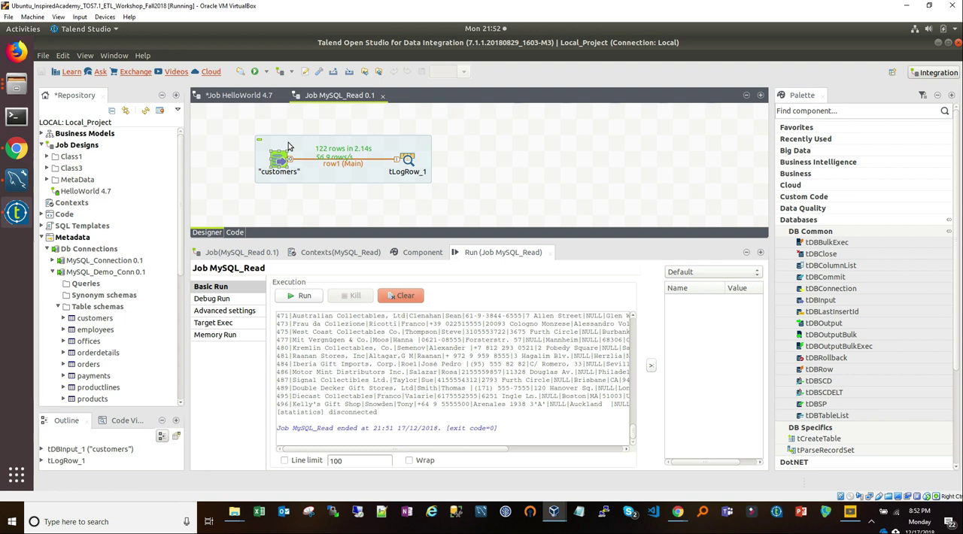
Step: Collapse the Db Connections metadata and check which entries exist under File delimited
{"action": "left_click", "coordinate": [48, 249]}
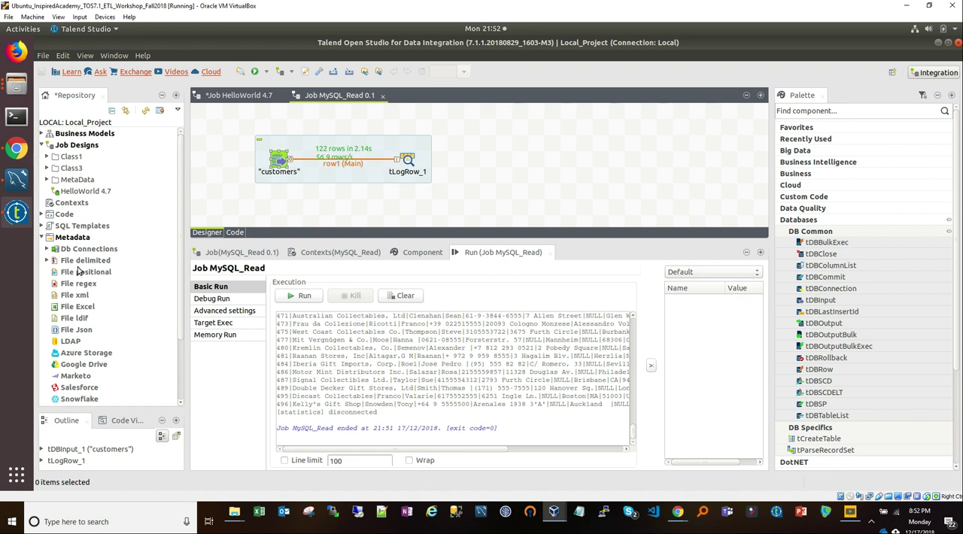
{"action": "left_click", "coordinate": [46, 261]}
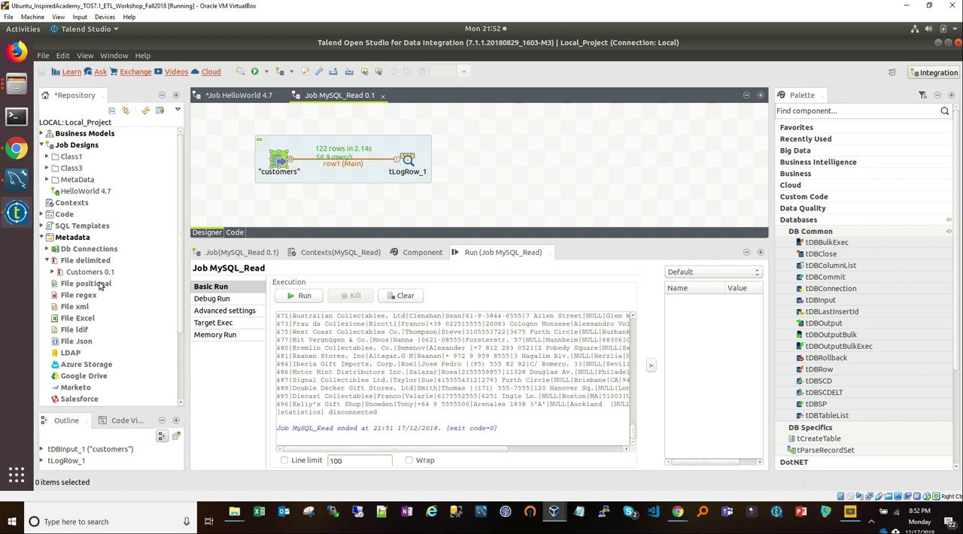
{"action": "left_click", "coordinate": [47, 261]}
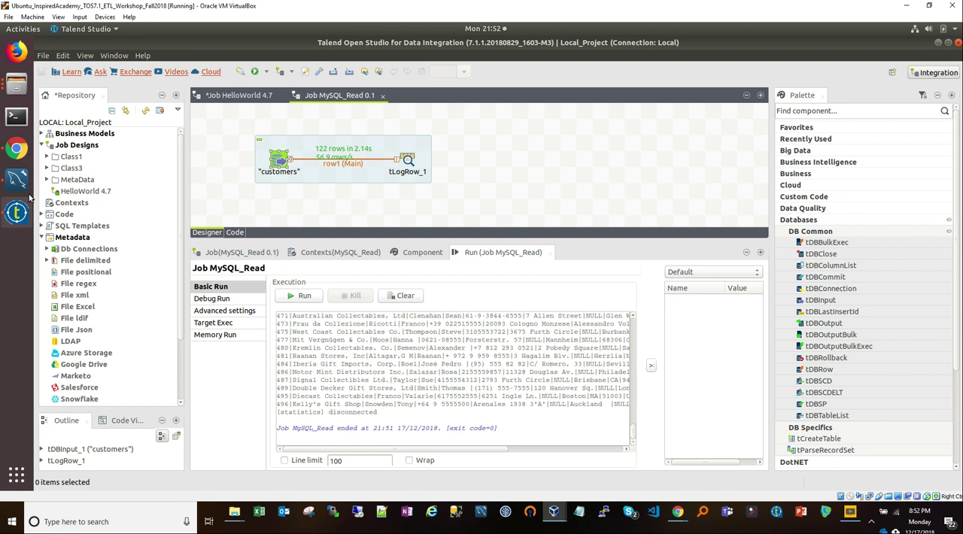
Step: View the CSV files in the Talend_Datasets Retailer folder, and switch to MySQL Workbench to compare them with the RetailerDB tables
{"action": "left_click", "coordinate": [12, 86]}
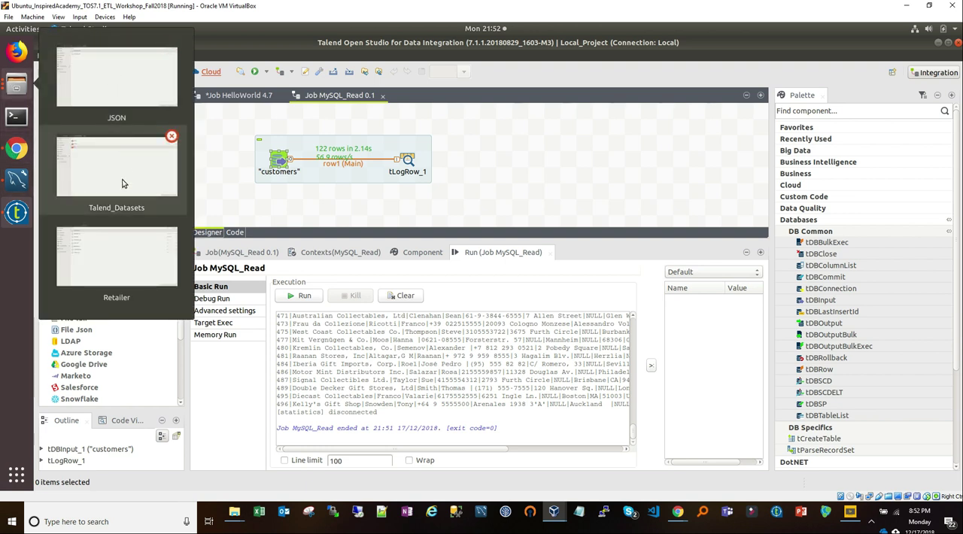
{"action": "left_click", "coordinate": [129, 160]}
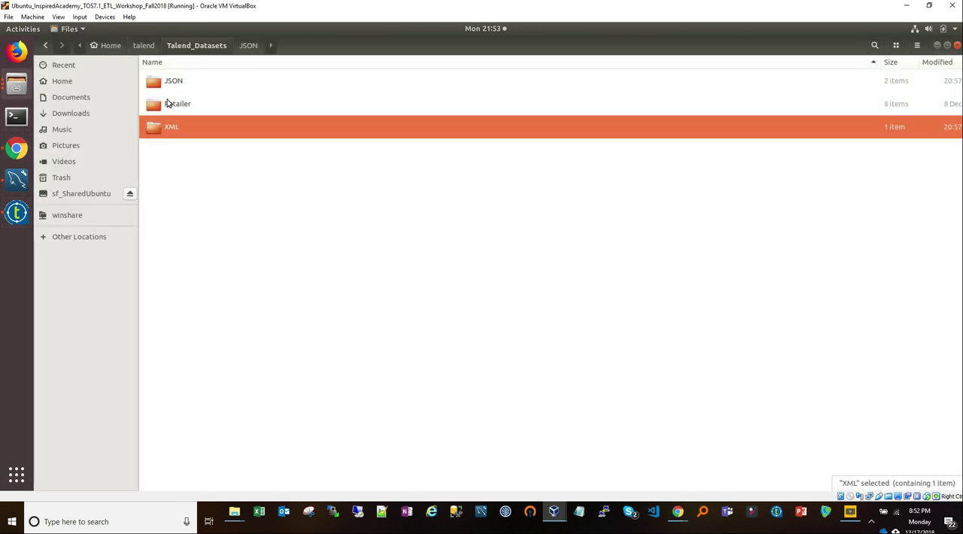
{"action": "left_click", "coordinate": [167, 103]}
{"action": "double_click", "coordinate": [167, 103]}
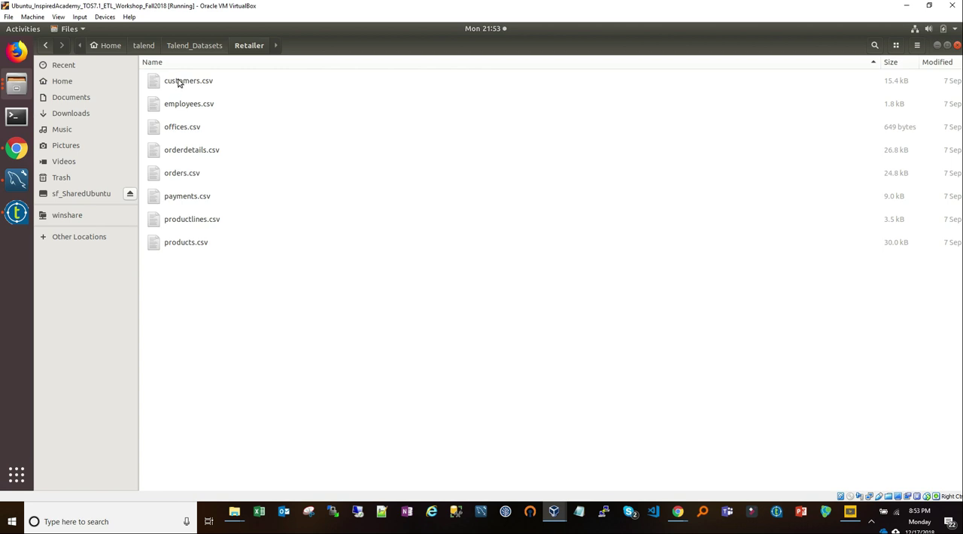
{"action": "left_click", "coordinate": [16, 179]}
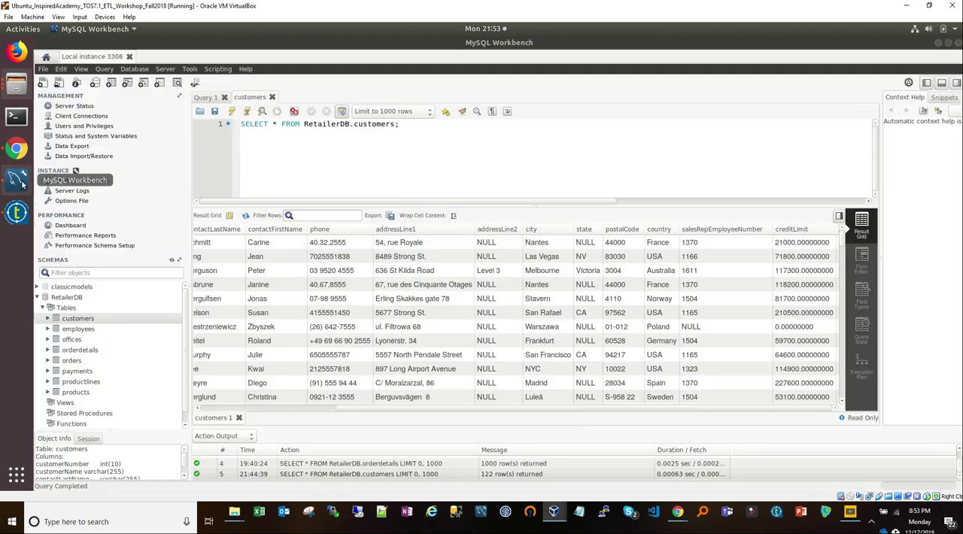
Step: Return to Talend Studio and start a new File delimited metadata entry named Customer_demo, continuing to its file settings
{"action": "left_click", "coordinate": [16, 213]}
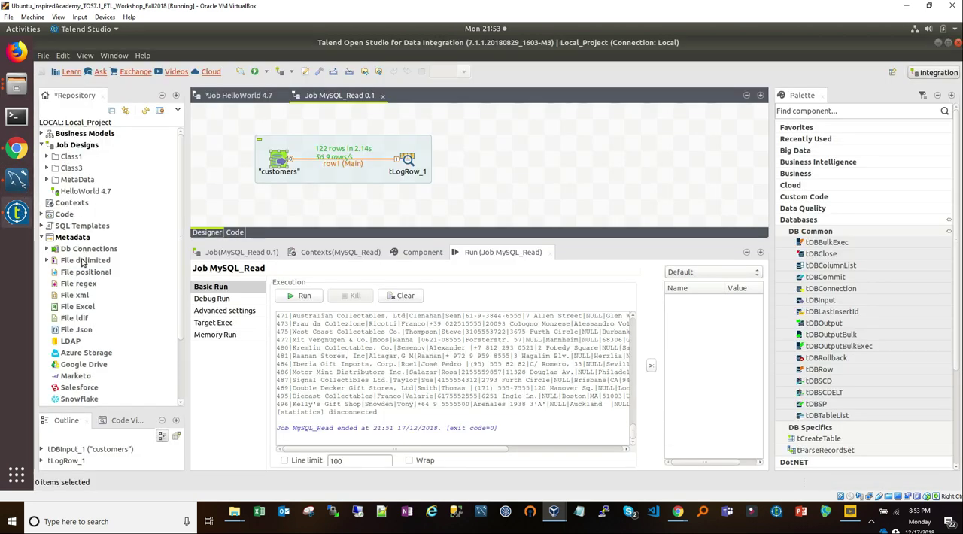
{"action": "left_click", "coordinate": [47, 261]}
{"action": "right_click", "coordinate": [80, 261]}
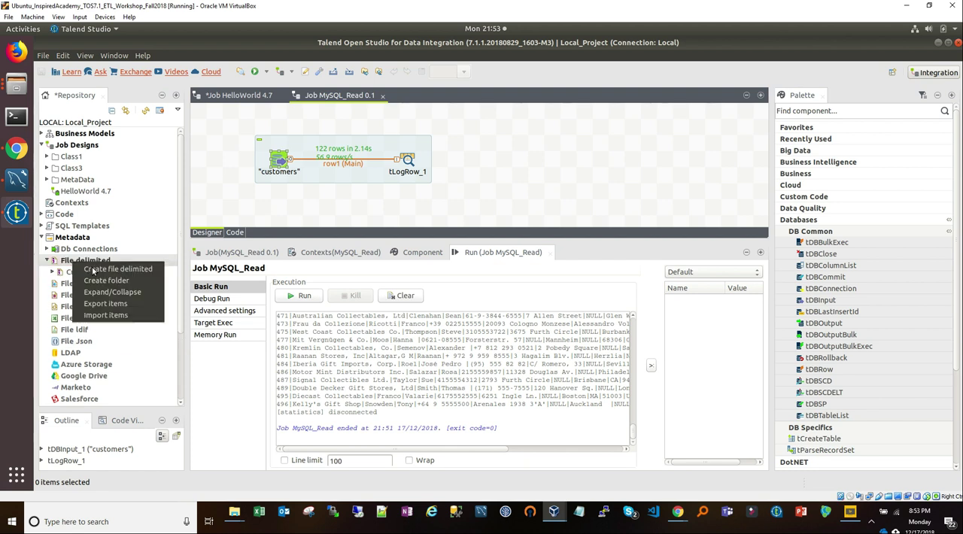
{"action": "left_click", "coordinate": [112, 270]}
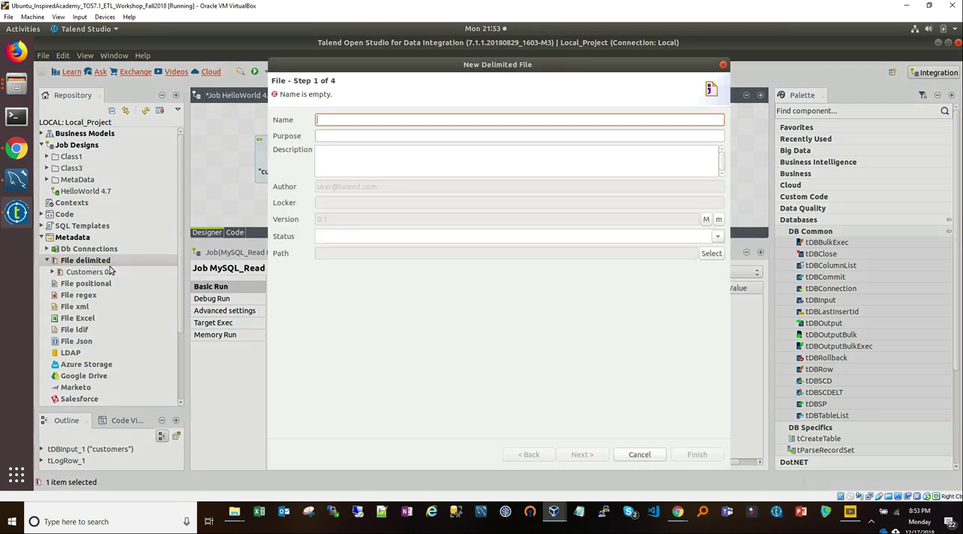
{"action": "type", "text": "Customer_demo"}
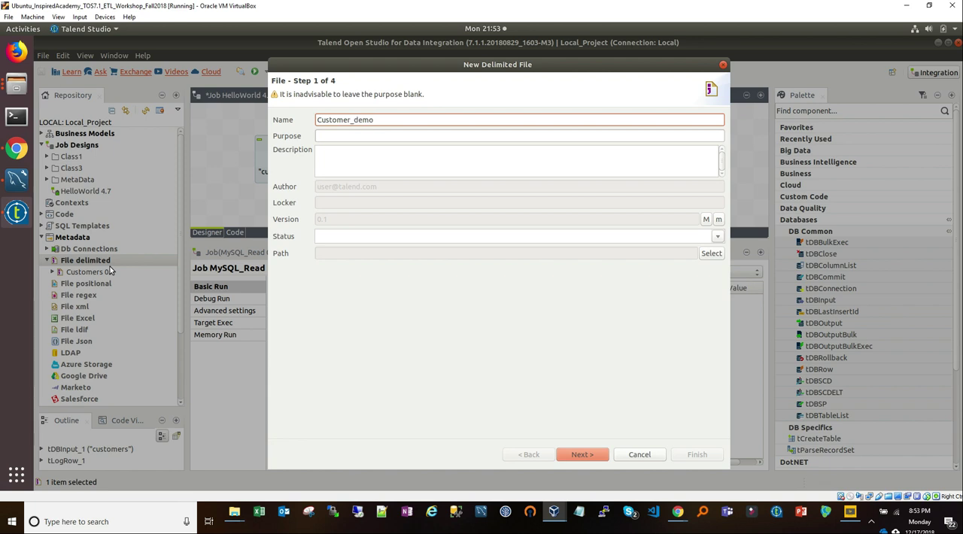
{"action": "left_click", "coordinate": [562, 454]}
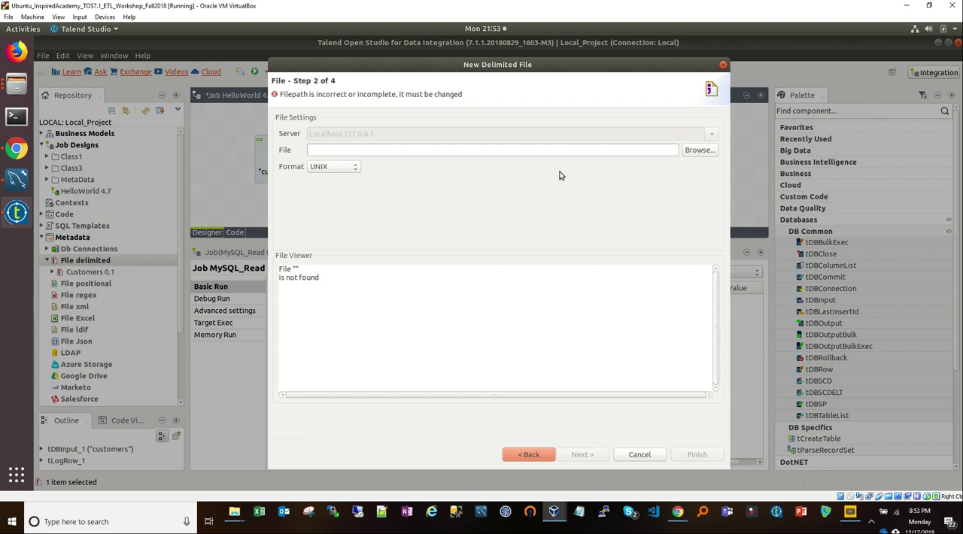
Step: Choose customers.csv as the source file for the delimited metadata and continue to the parse settings
{"action": "left_click", "coordinate": [697, 151]}
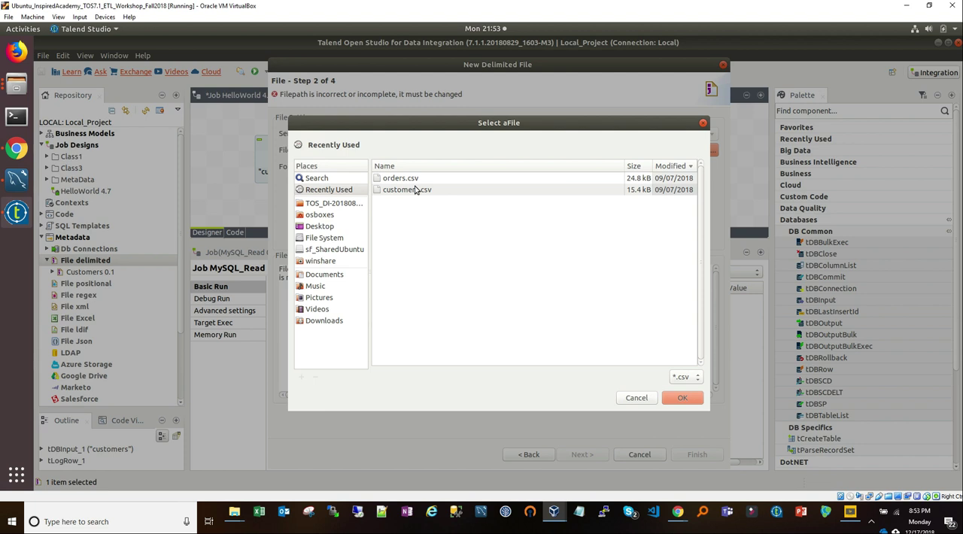
{"action": "left_click", "coordinate": [415, 189]}
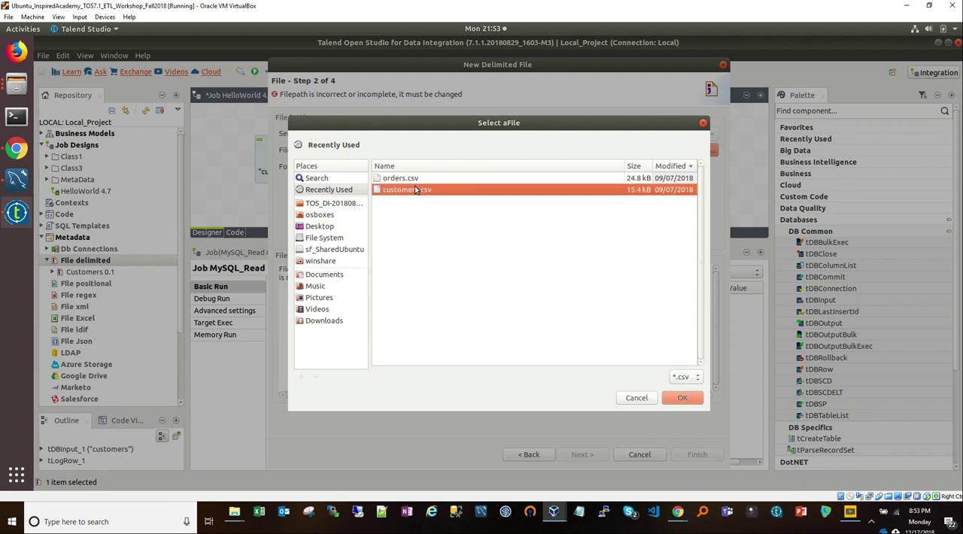
{"action": "left_click", "coordinate": [683, 400]}
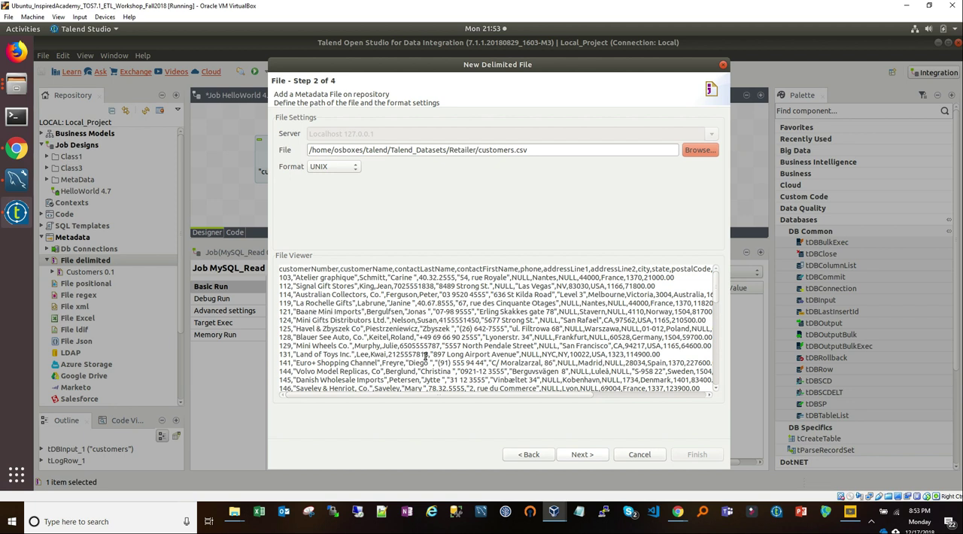
{"action": "left_click", "coordinate": [597, 456]}
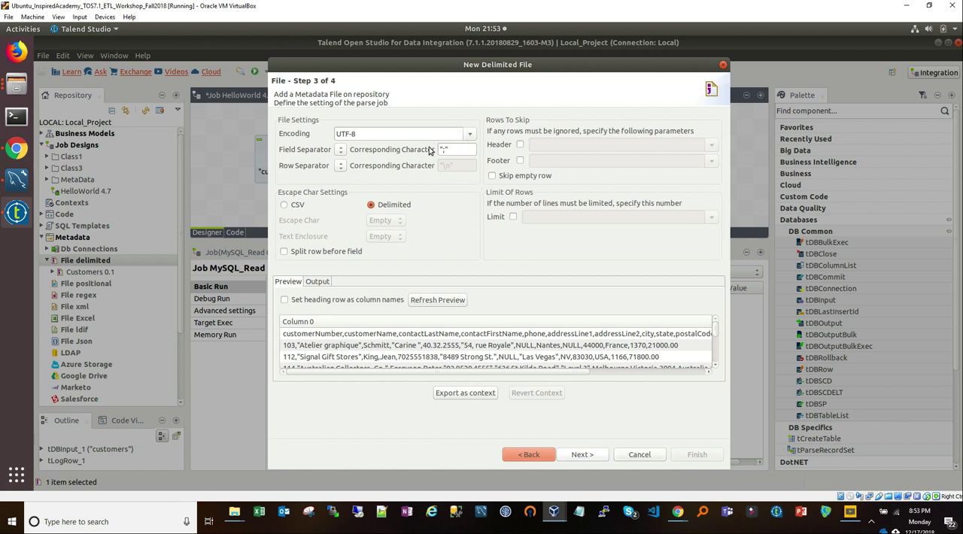
Step: Check the available encodings for the delimited file and keep UTF-8
{"action": "left_click", "coordinate": [471, 135]}
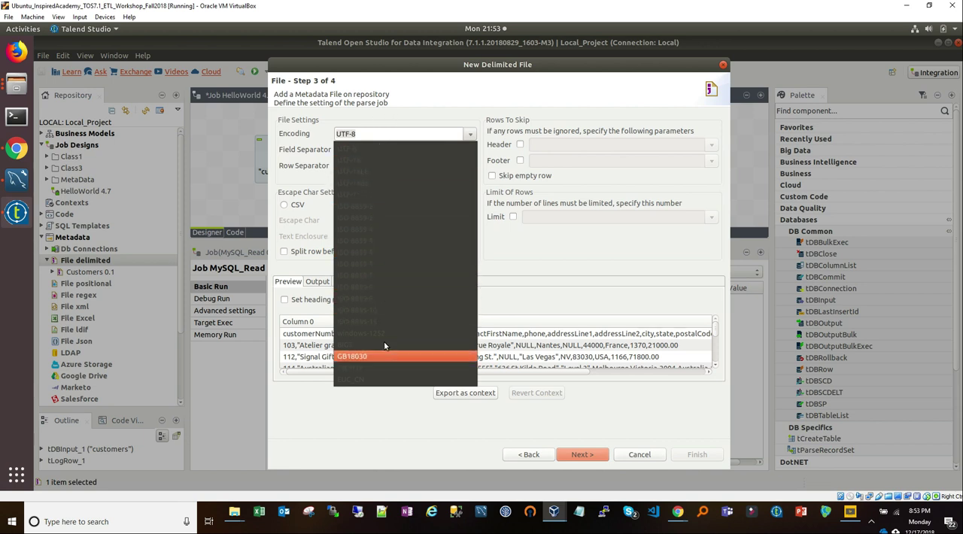
{"action": "left_click", "coordinate": [409, 119]}
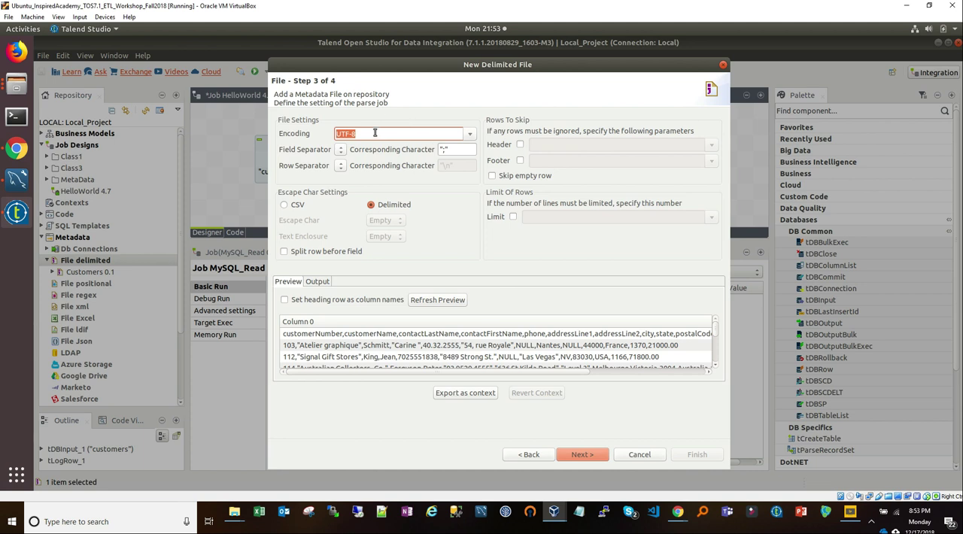
{"action": "key", "text": "Tab"}
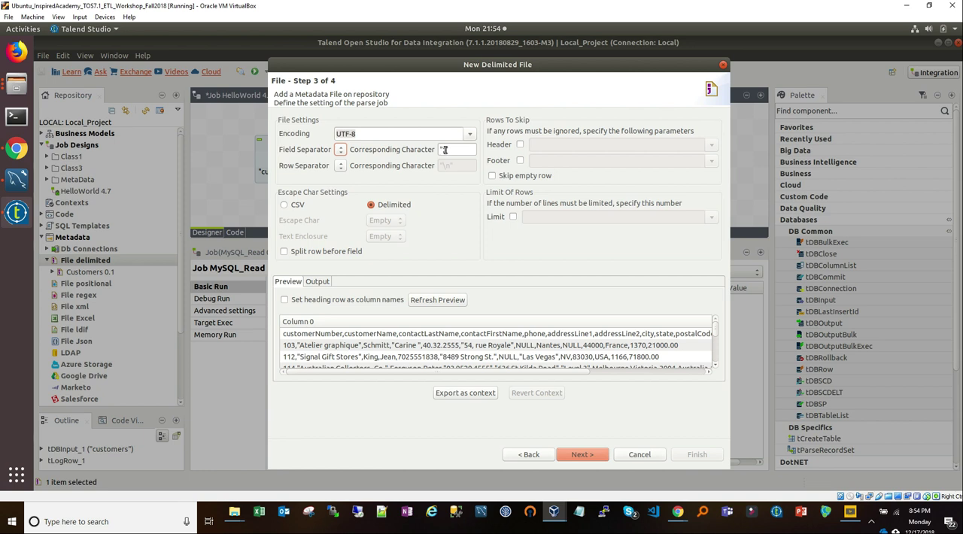
Step: Switch to the Retailer folder in the file manager and open customers.csv with Text Editor
{"action": "left_click_drag", "start_coordinate": [23, 80], "coordinate": [18, 89]}
{"action": "left_click", "coordinate": [19, 89]}
{"action": "left_click", "coordinate": [118, 91]}
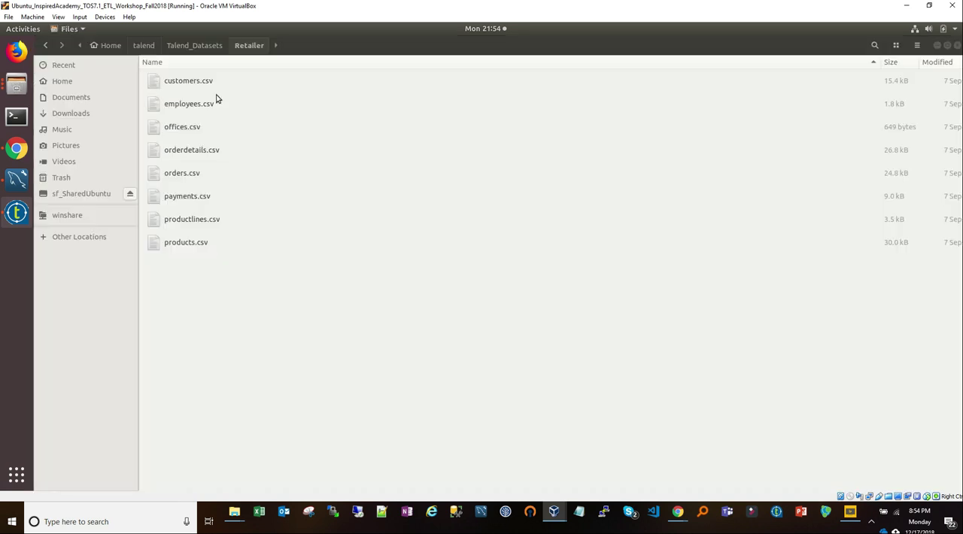
{"action": "left_click", "coordinate": [176, 83]}
{"action": "right_click", "coordinate": [175, 84]}
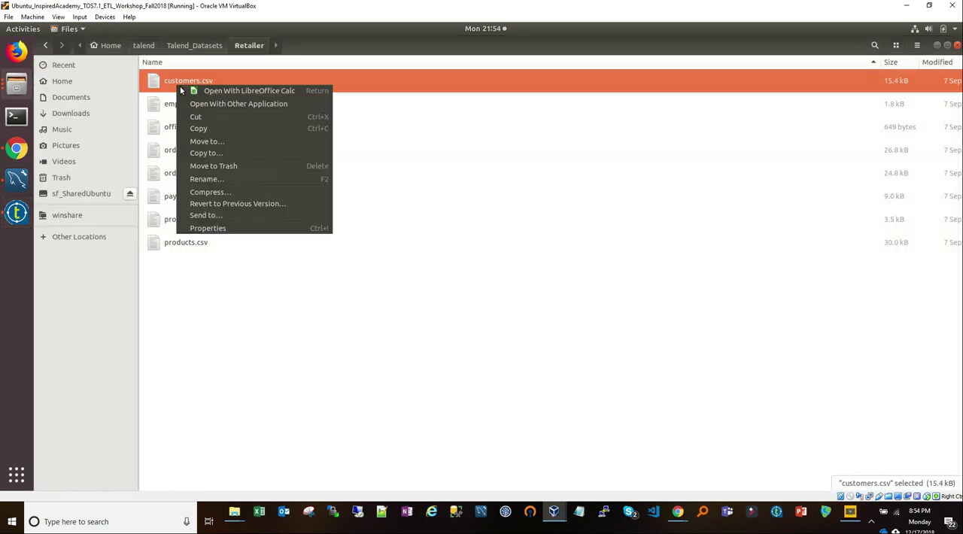
{"action": "left_click", "coordinate": [235, 104]}
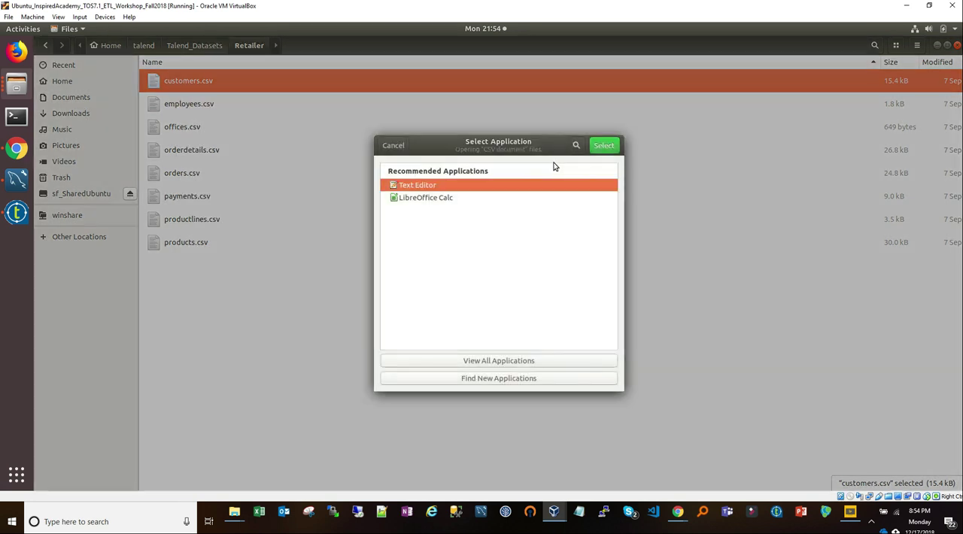
{"action": "left_click", "coordinate": [604, 145]}
{"action": "key", "text": "Return"}
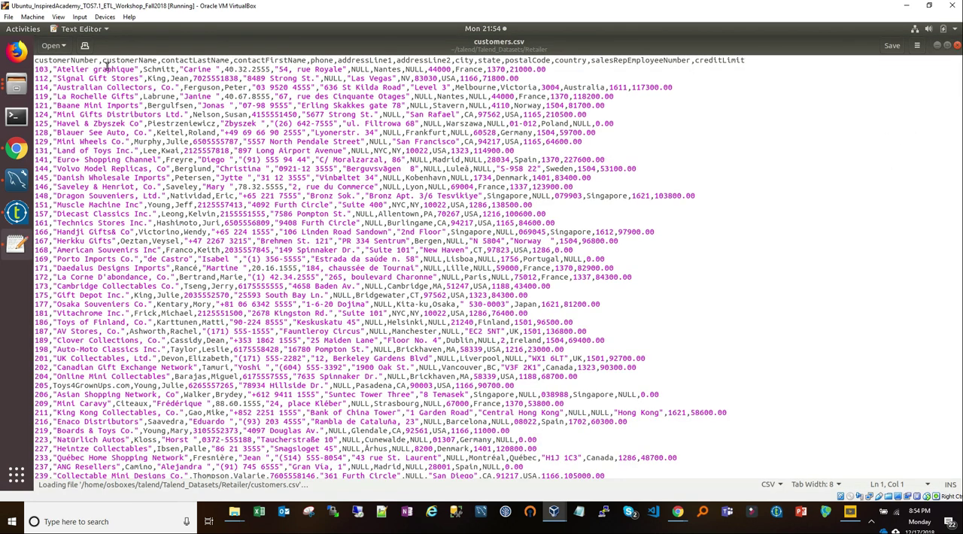
Step: Examine the separators between the column names in the header row of customers.csv and the data rows below it
{"action": "left_click", "coordinate": [97, 60]}
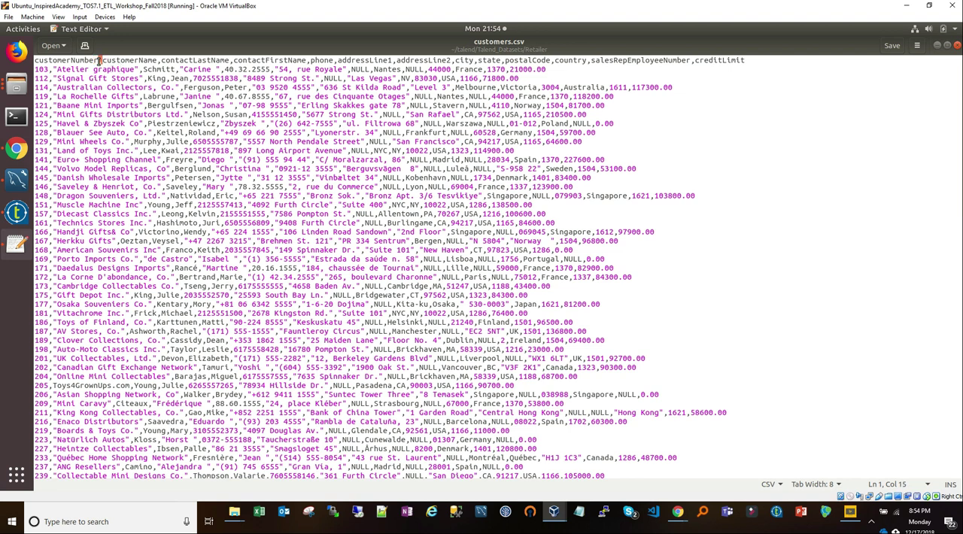
{"action": "left_click", "coordinate": [159, 60]}
{"action": "left_click_drag", "start_coordinate": [232, 62], "coordinate": [229, 68]}
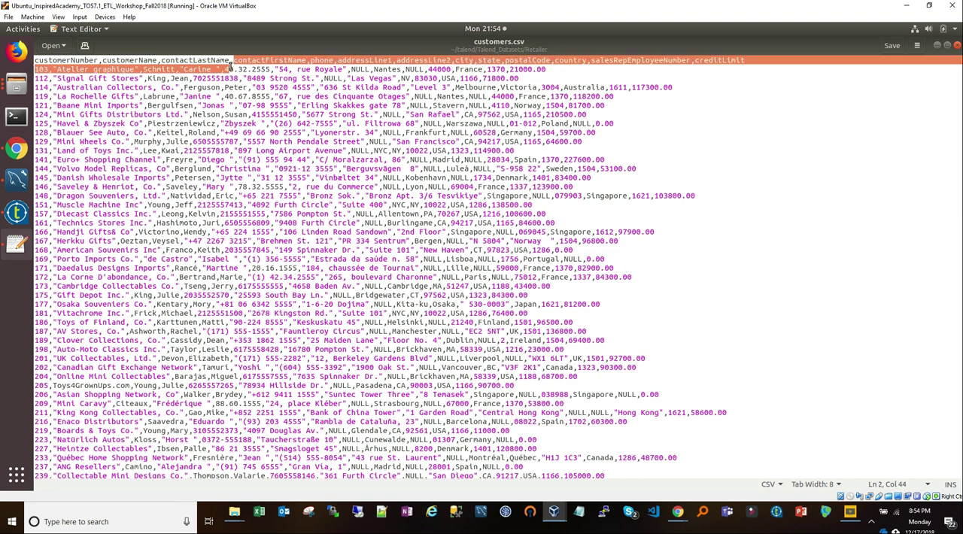
{"action": "left_click", "coordinate": [230, 61]}
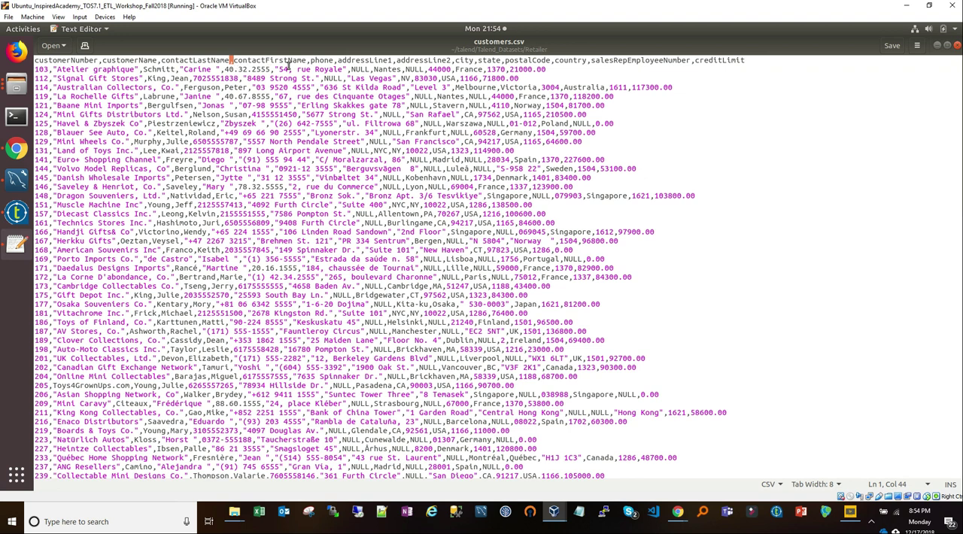
{"action": "left_click", "coordinate": [695, 64]}
{"action": "left_click_drag", "start_coordinate": [693, 64], "coordinate": [692, 64]}
{"action": "left_click_drag", "start_coordinate": [63, 64], "coordinate": [82, 64]}
{"action": "left_click_drag", "start_coordinate": [155, 66], "coordinate": [520, 60]}
{"action": "left_click_drag", "start_coordinate": [47, 69], "coordinate": [90, 242]}
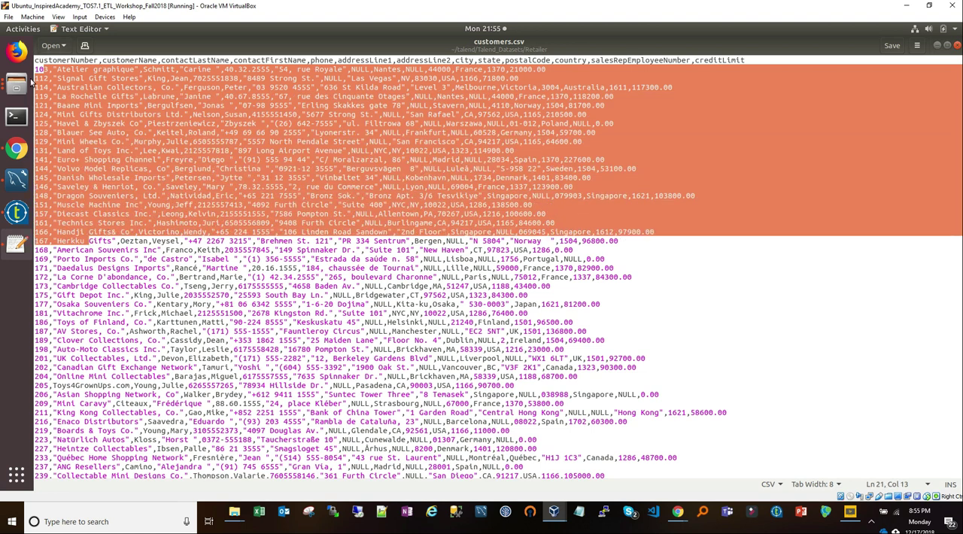
Step: Return to the Talend delimited file wizard, set the field separator to comma and the escape character mode to CSV
{"action": "left_click", "coordinate": [16, 212]}
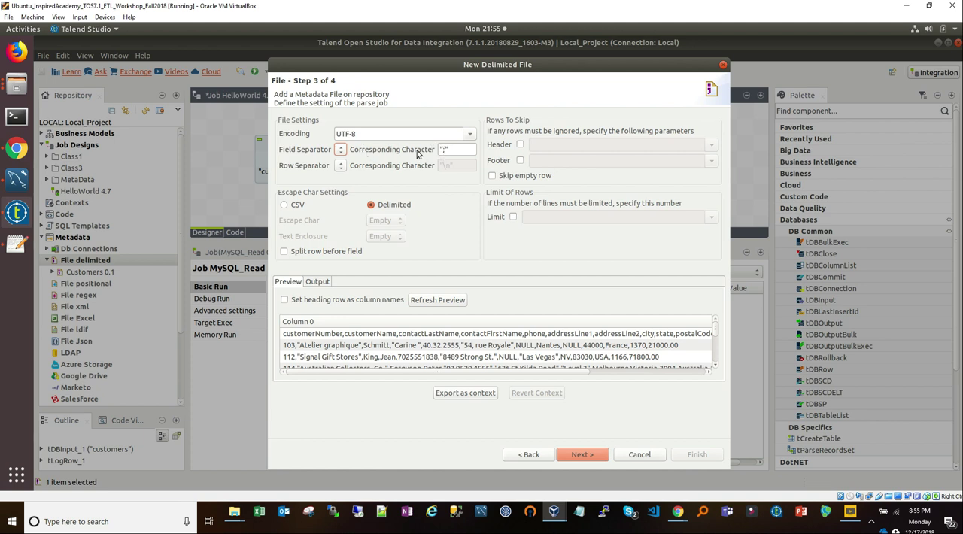
{"action": "left_click", "coordinate": [340, 154]}
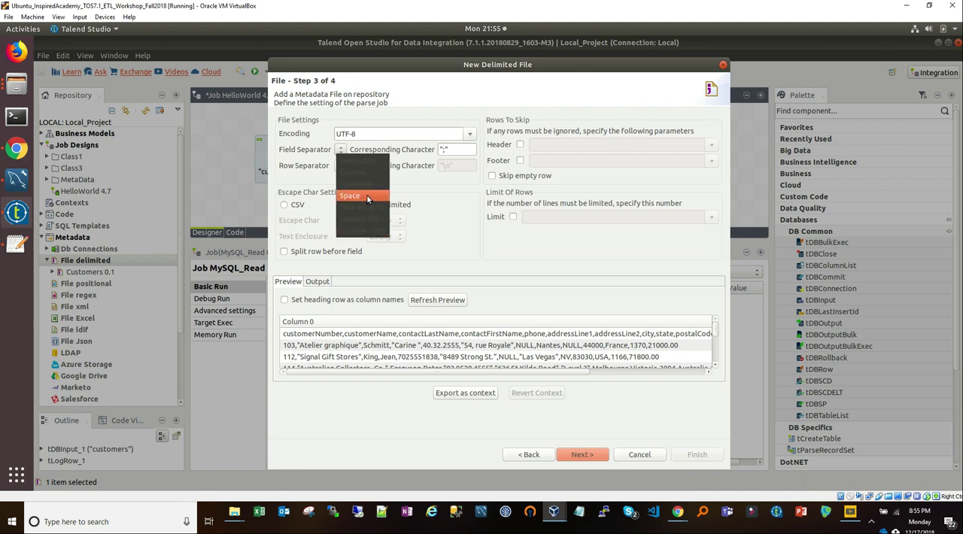
{"action": "left_click", "coordinate": [368, 173]}
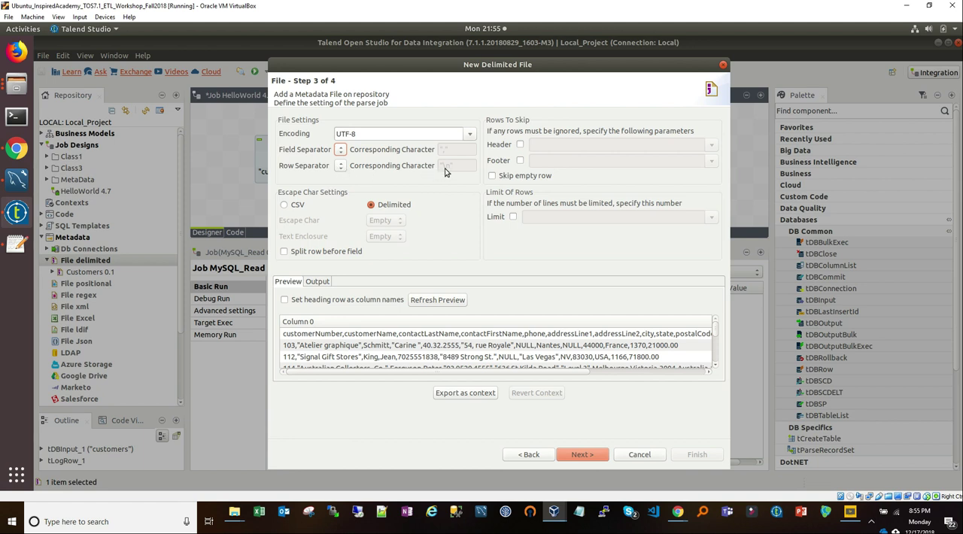
{"action": "left_click", "coordinate": [297, 209]}
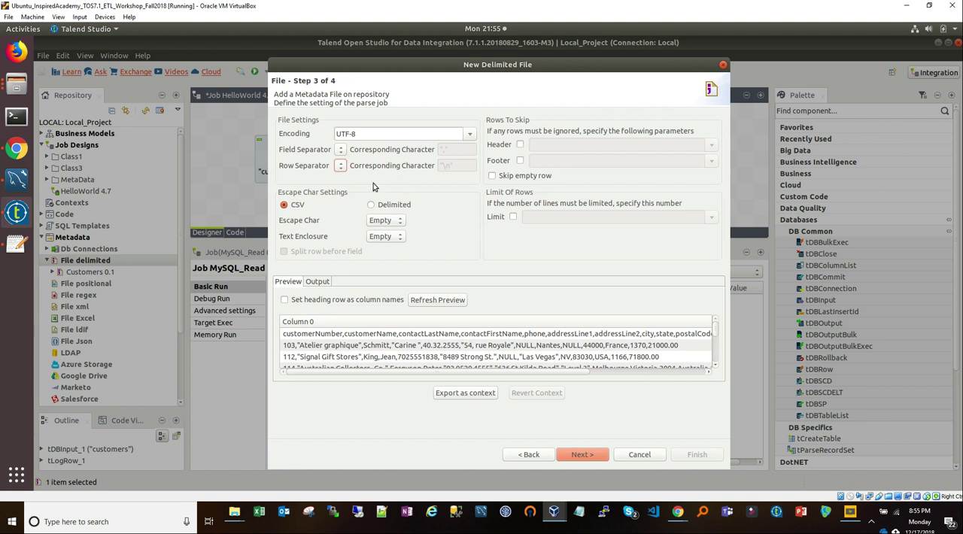
Step: Switch to customers.csv in Text Editor and examine the header row and the data rows beneath it
{"action": "left_click", "coordinate": [323, 219]}
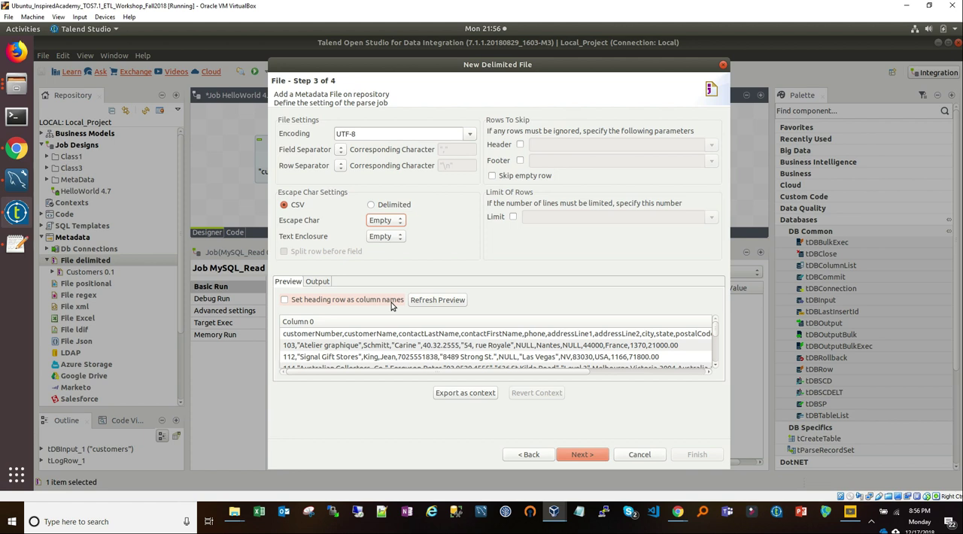
{"action": "left_click", "coordinate": [16, 87]}
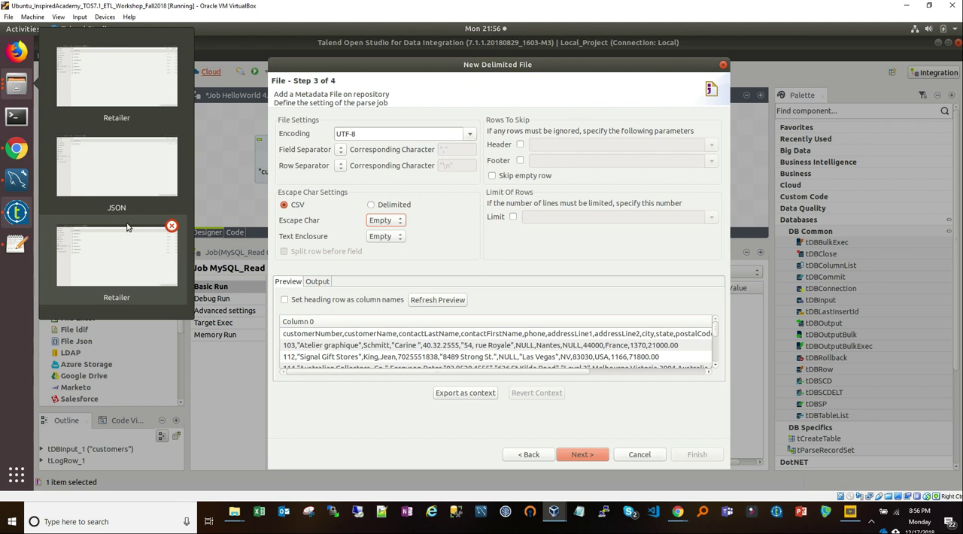
{"action": "left_click", "coordinate": [116, 104]}
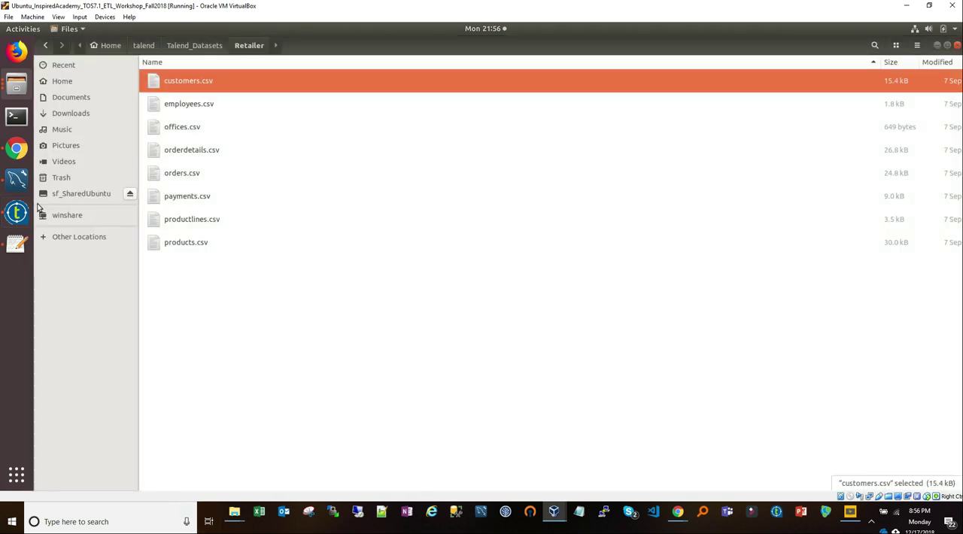
{"action": "left_click", "coordinate": [17, 243]}
{"action": "left_click", "coordinate": [222, 171]}
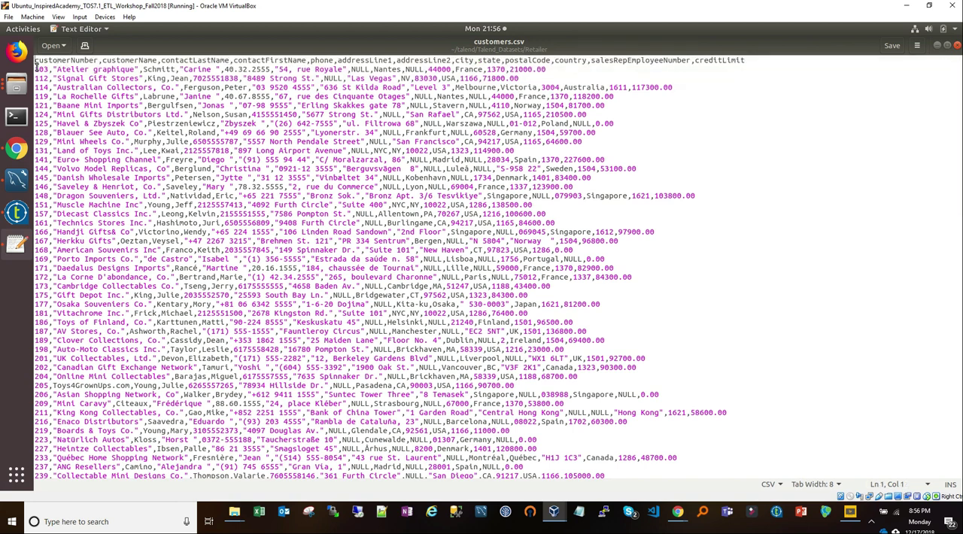
{"action": "left_click_drag", "start_coordinate": [35, 60], "coordinate": [36, 68]}
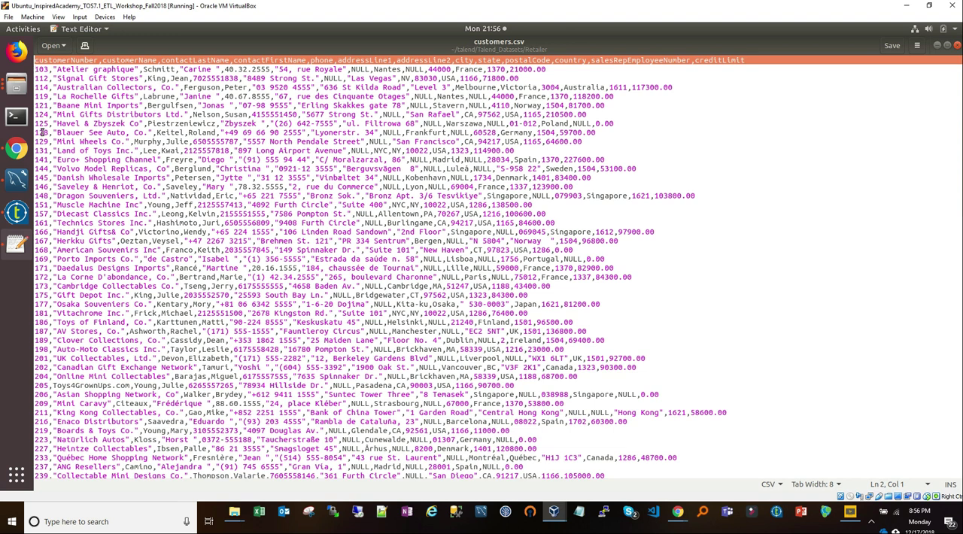
{"action": "left_click", "coordinate": [48, 81]}
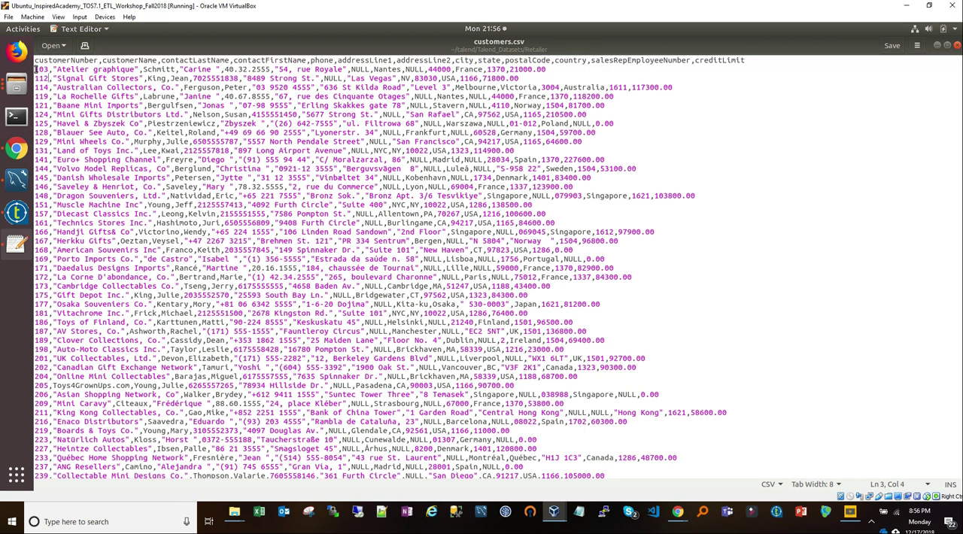
{"action": "left_click_drag", "start_coordinate": [36, 70], "coordinate": [41, 131]}
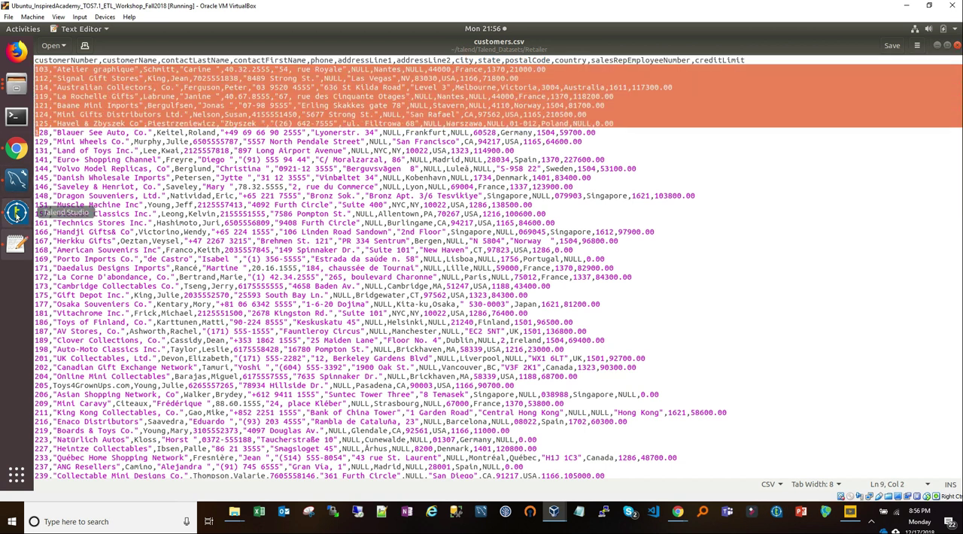
Step: Return to the Talend delimited file wizard, set the heading row as column names with 1 header row skipped, and refresh the preview
{"action": "left_click", "coordinate": [16, 212]}
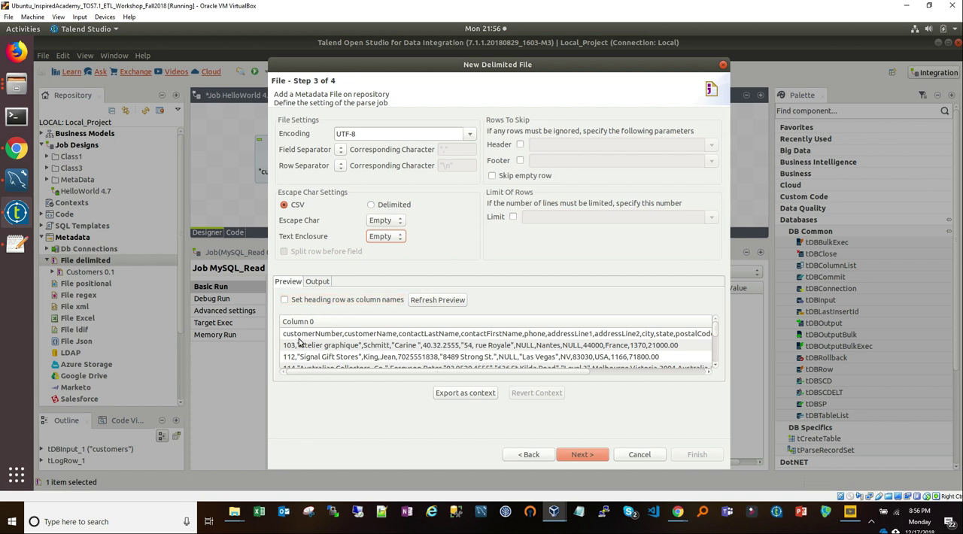
{"action": "left_click", "coordinate": [300, 302]}
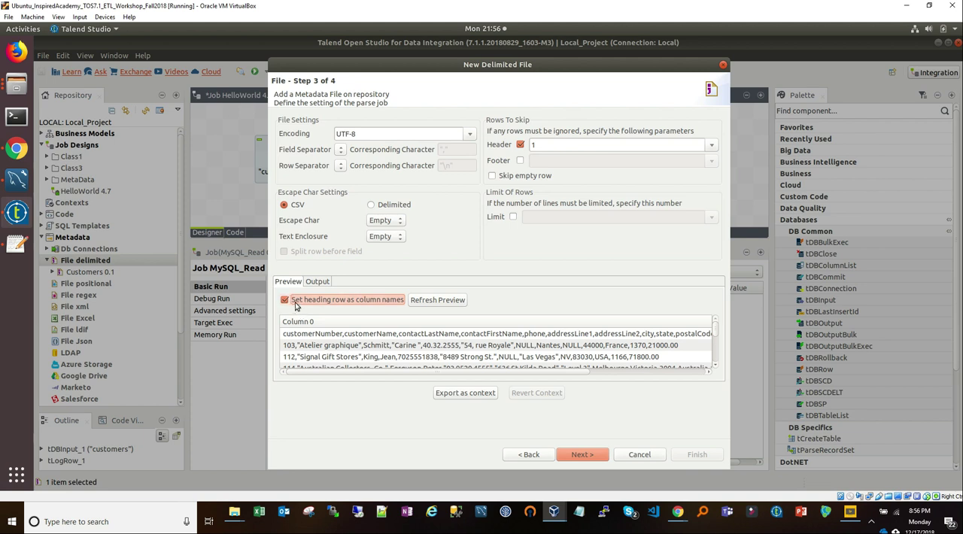
{"action": "left_click", "coordinate": [296, 303]}
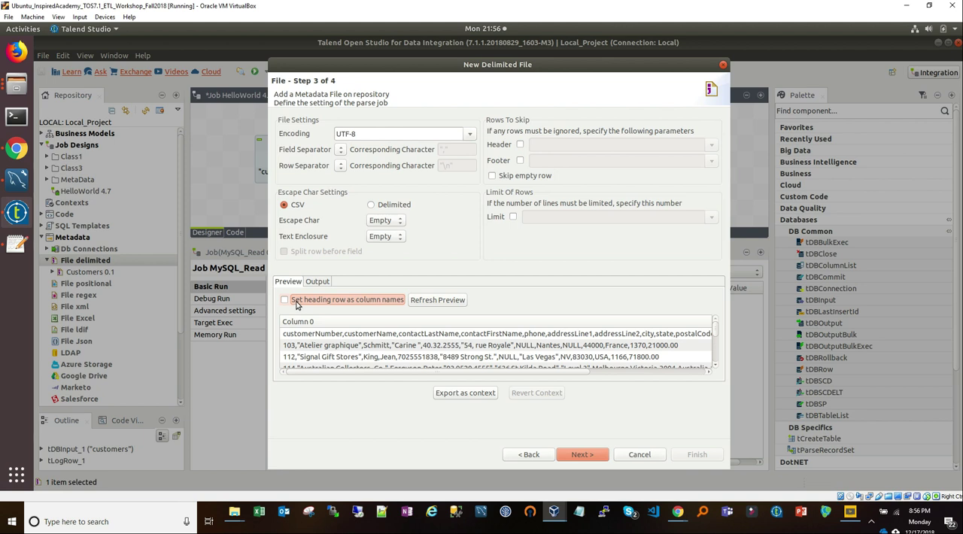
{"action": "left_click", "coordinate": [301, 303]}
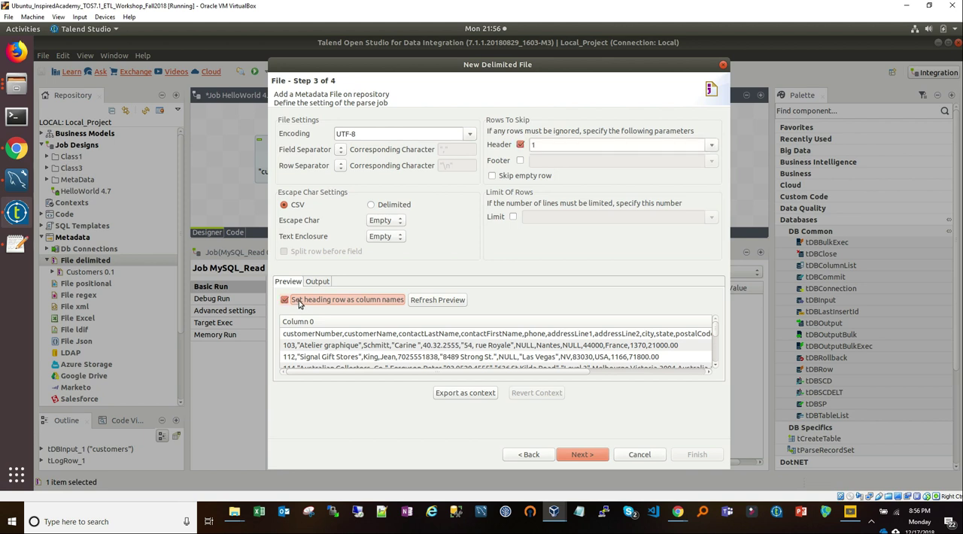
{"action": "left_click", "coordinate": [299, 303]}
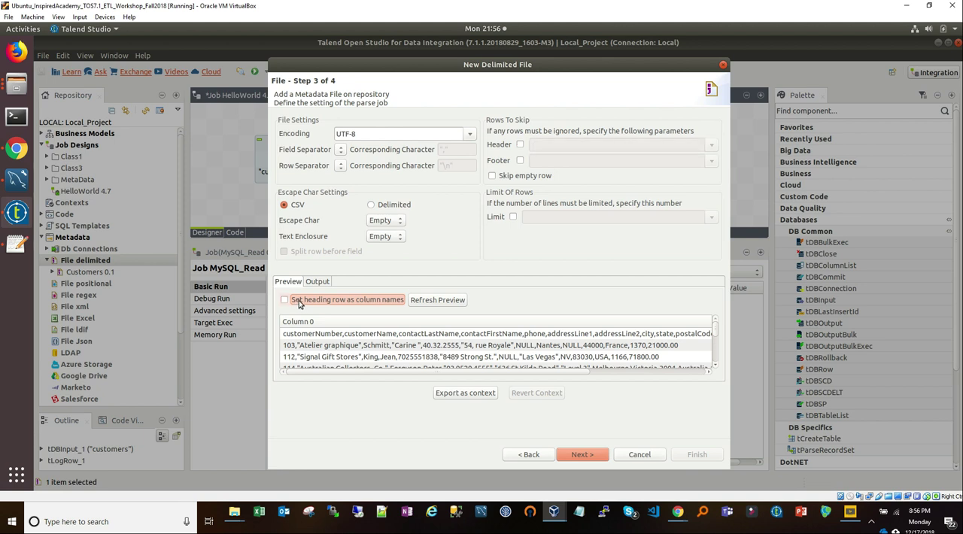
{"action": "left_click", "coordinate": [299, 303]}
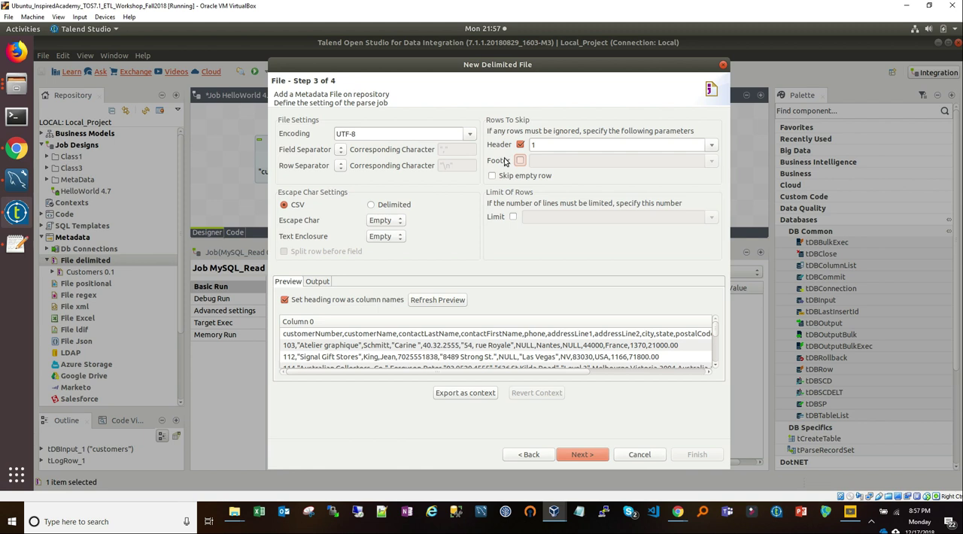
{"action": "left_click", "coordinate": [547, 144]}
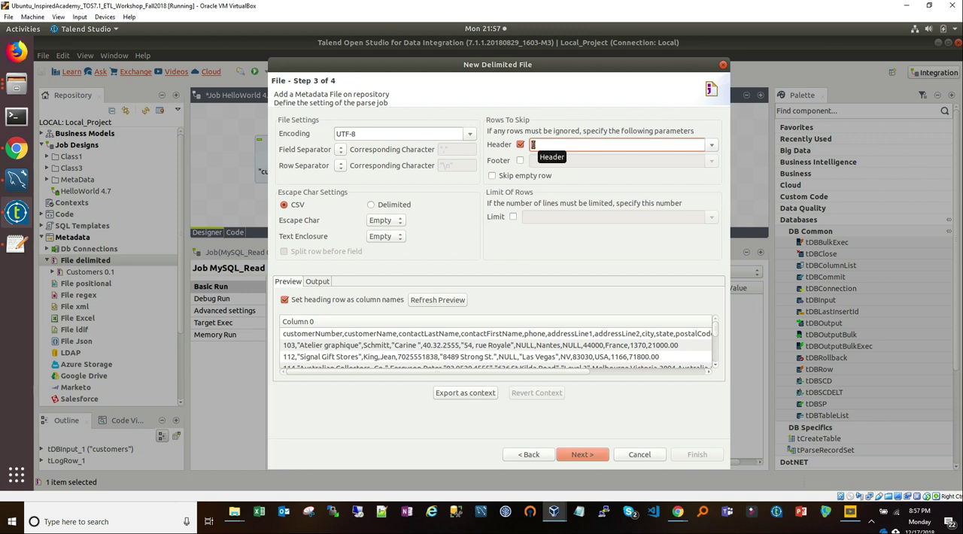
{"action": "left_click", "coordinate": [339, 301]}
{"action": "left_click", "coordinate": [339, 301]}
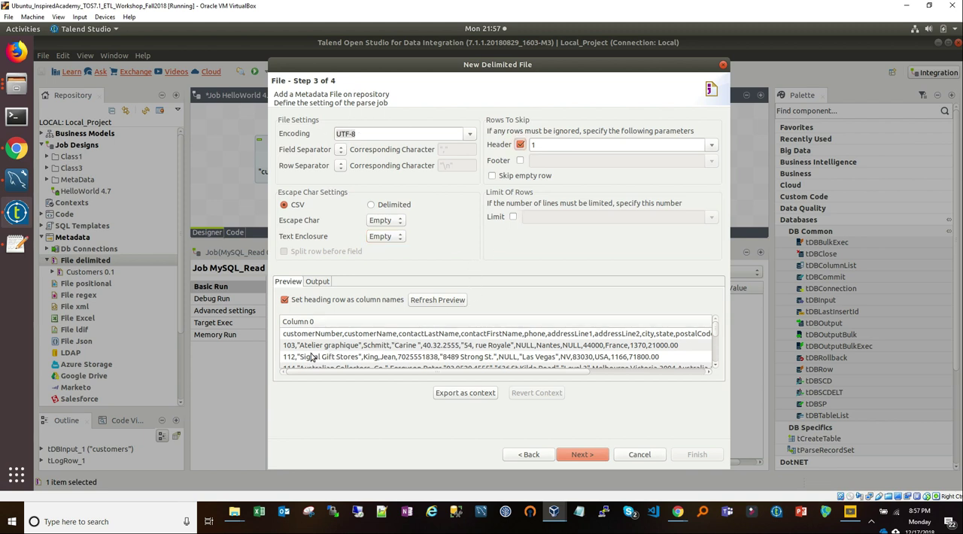
{"action": "left_click", "coordinate": [433, 301]}
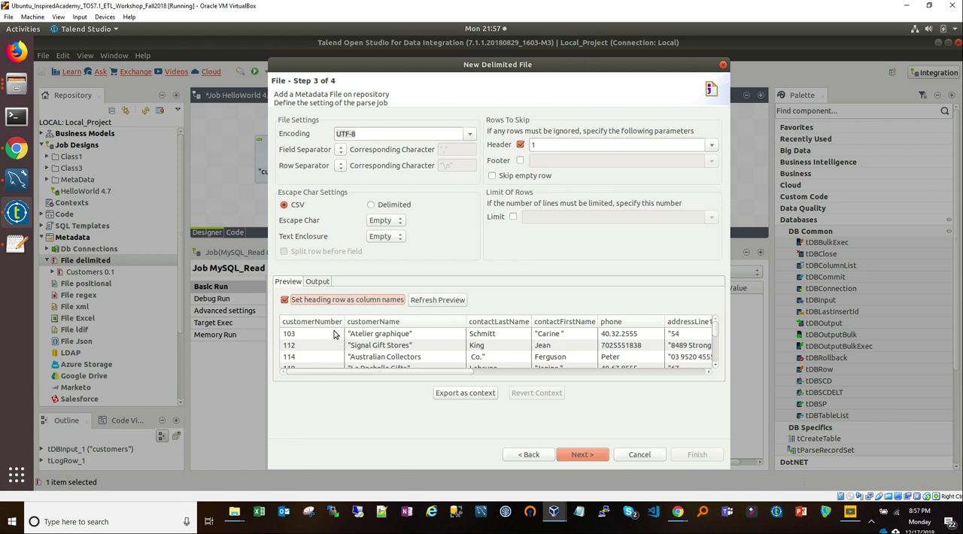
Step: Examine the rows and all columns through creditLimit in the refreshed file preview
{"action": "scroll", "coordinate": [317, 350], "scroll_direction": "down", "scroll_amount": 1}
{"action": "scroll", "coordinate": [322, 351], "scroll_direction": "down", "scroll_amount": 2}
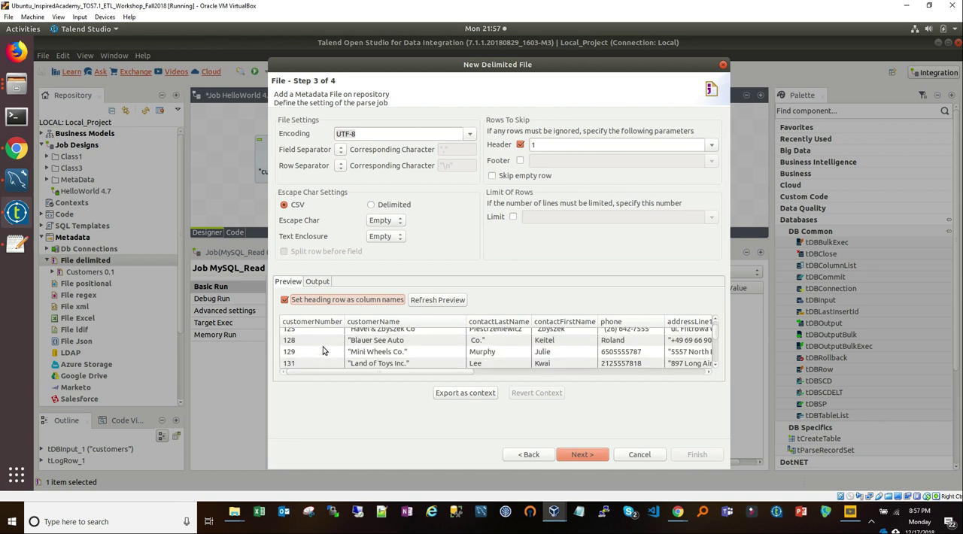
{"action": "scroll", "coordinate": [344, 355], "scroll_direction": "down", "scroll_amount": 1}
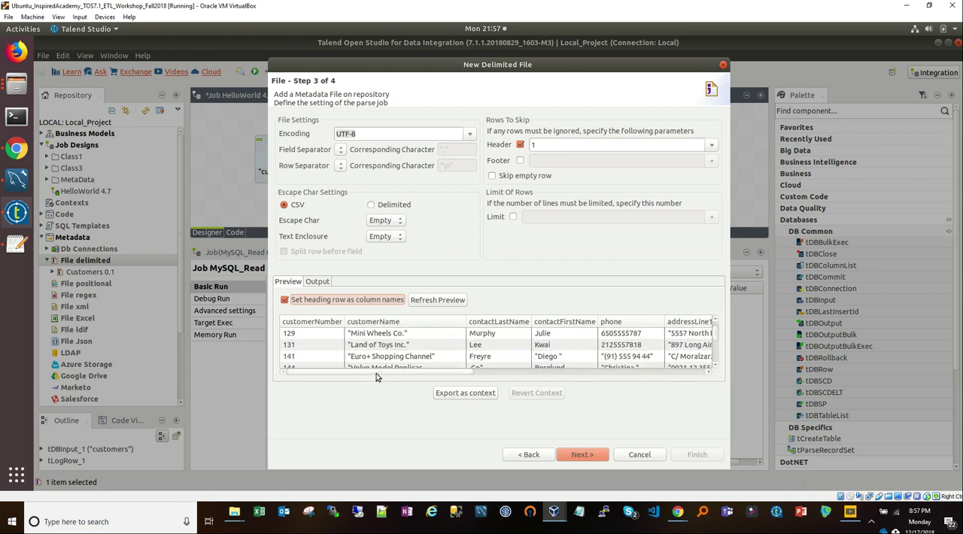
{"action": "left_click_drag", "start_coordinate": [376, 371], "coordinate": [625, 369]}
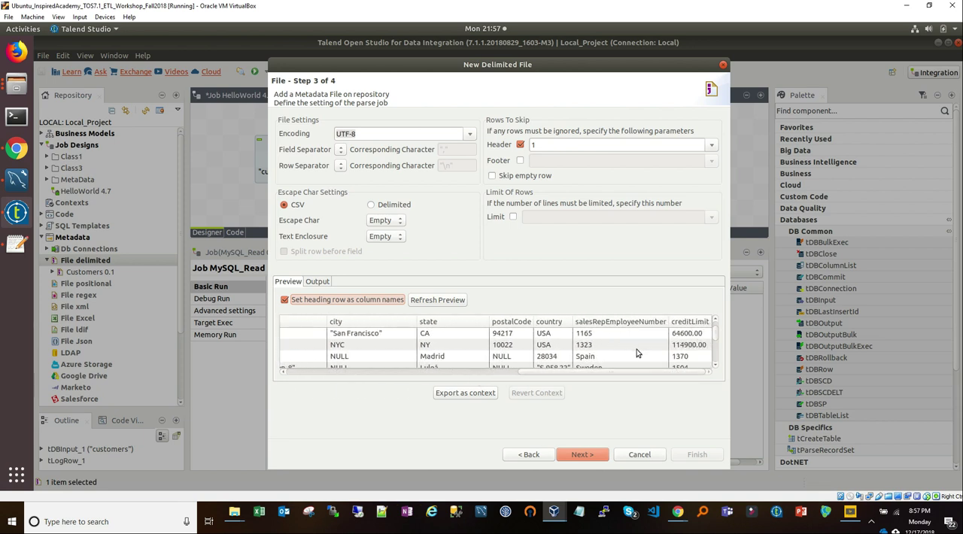
{"action": "scroll", "coordinate": [636, 352], "scroll_direction": "down", "scroll_amount": 4}
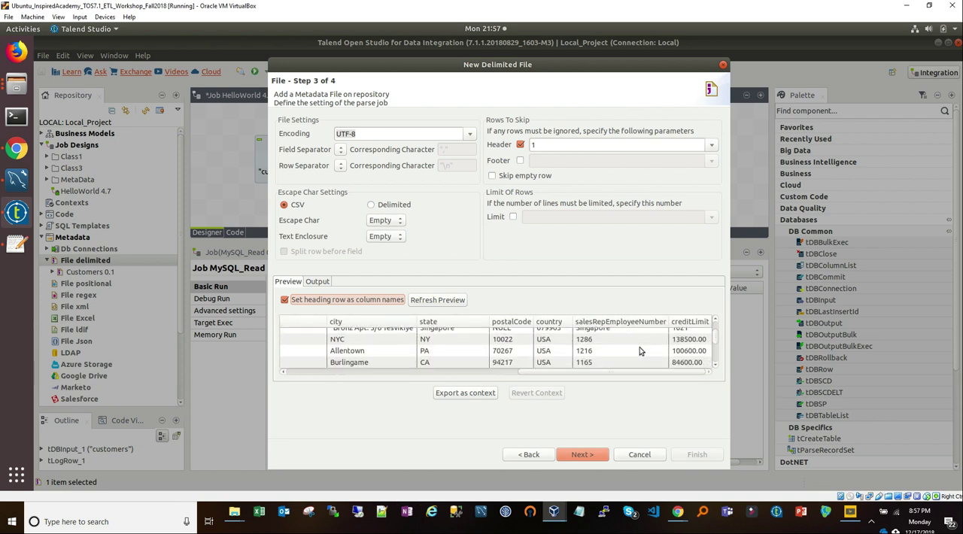
{"action": "left_click_drag", "start_coordinate": [641, 375], "coordinate": [380, 357]}
{"action": "scroll", "coordinate": [380, 357], "scroll_direction": "up", "scroll_amount": 15}
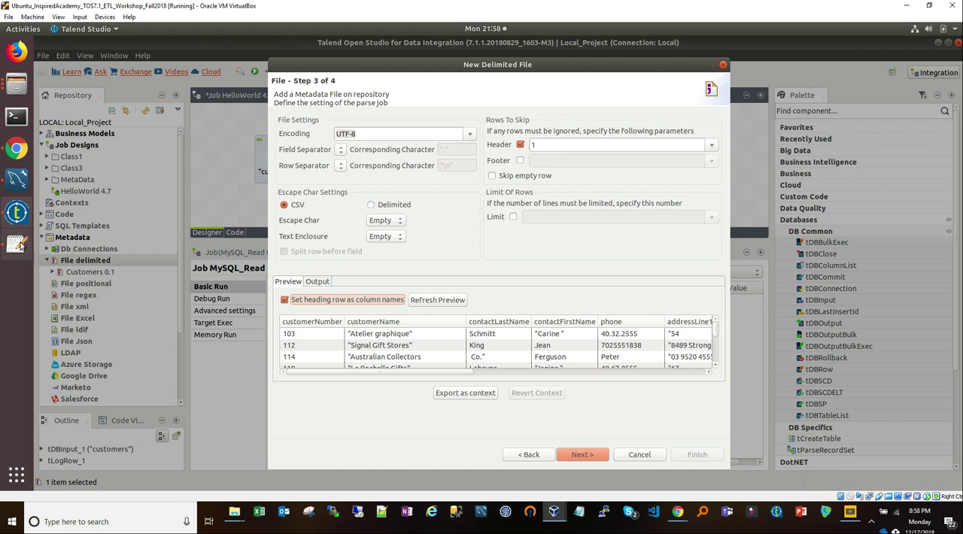
Step: Switch to customers.csv in Text Editor and check the header row and the first record's customerName value against the preview
{"action": "left_click", "coordinate": [16, 244]}
{"action": "left_click", "coordinate": [35, 61]}
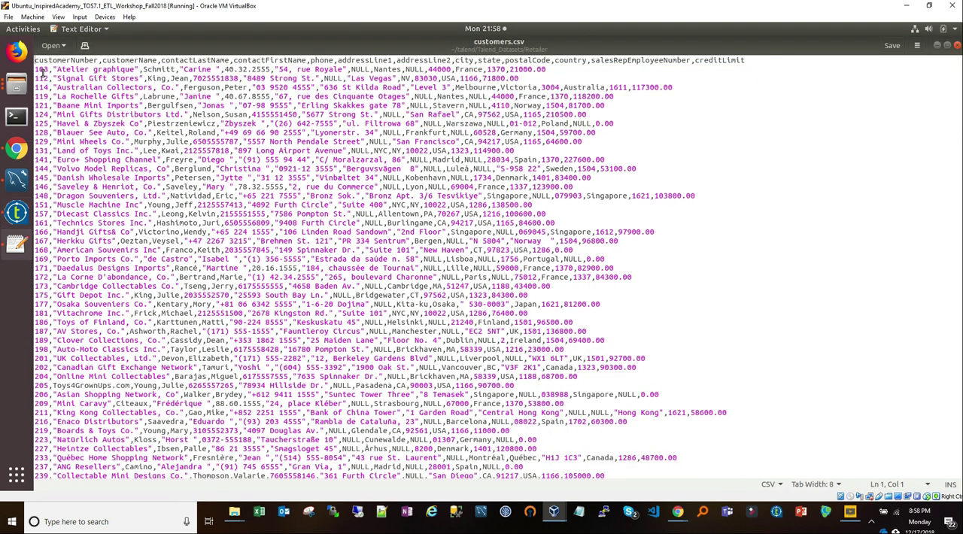
{"action": "left_click_drag", "start_coordinate": [65, 66], "coordinate": [112, 69]}
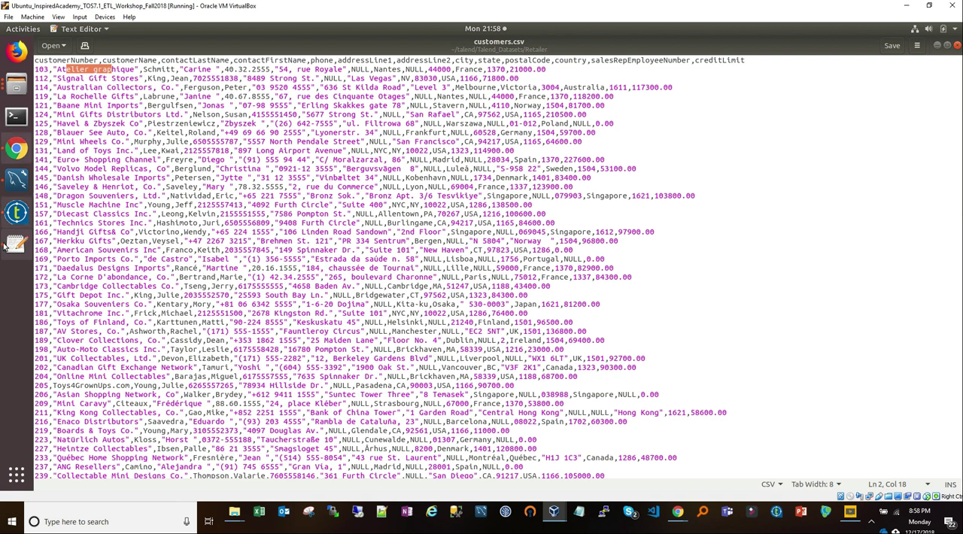
Step: Return to the Talend wizard, check the preview's last columns and continue to the schema definition step
{"action": "left_click", "coordinate": [17, 212]}
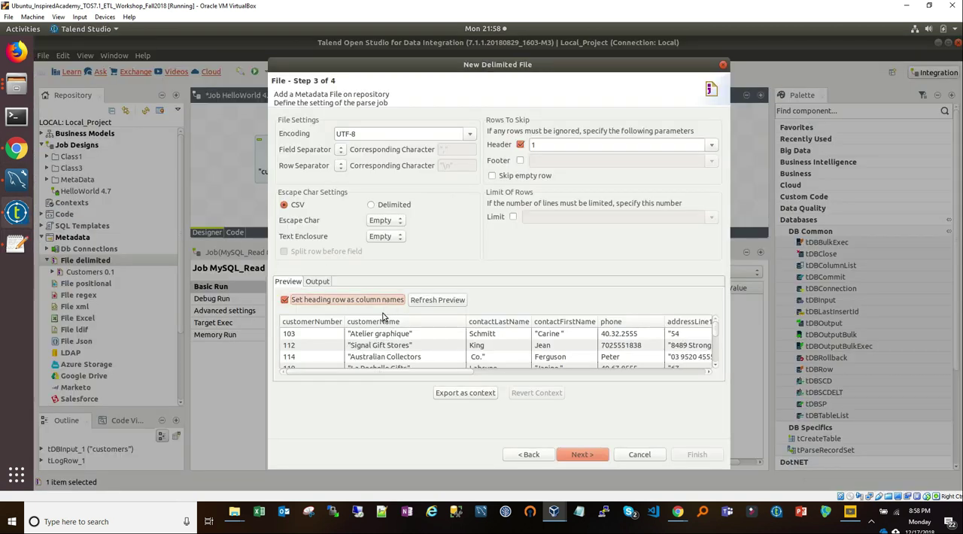
{"action": "left_click_drag", "start_coordinate": [477, 372], "coordinate": [711, 375]}
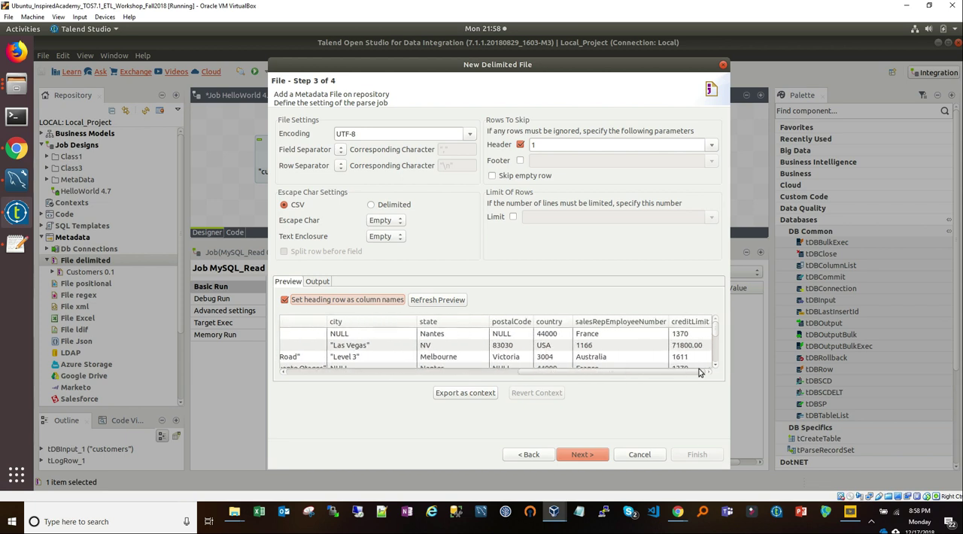
{"action": "left_click", "coordinate": [583, 455]}
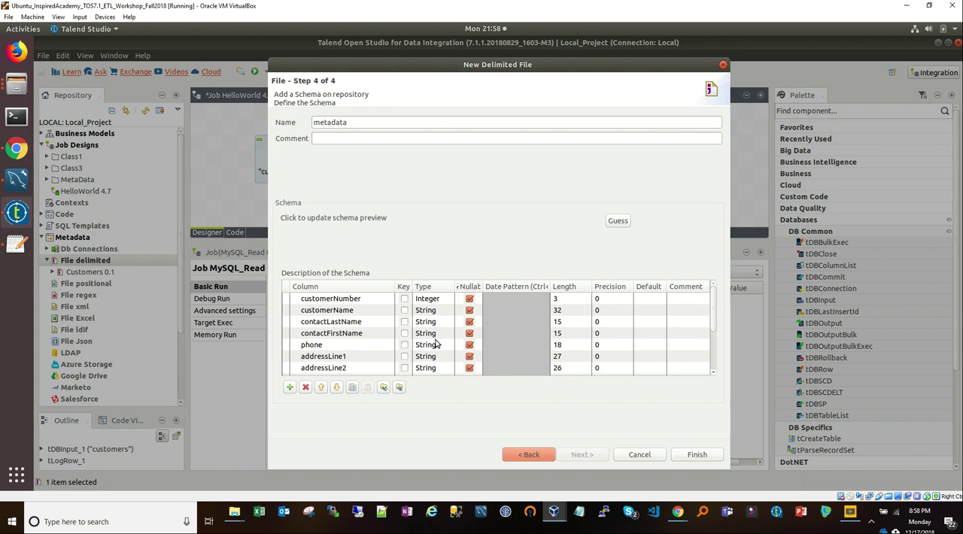
Step: Switch to customers.csv in Text Editor and examine the values in the customerNumber column
{"action": "left_click", "coordinate": [17, 243]}
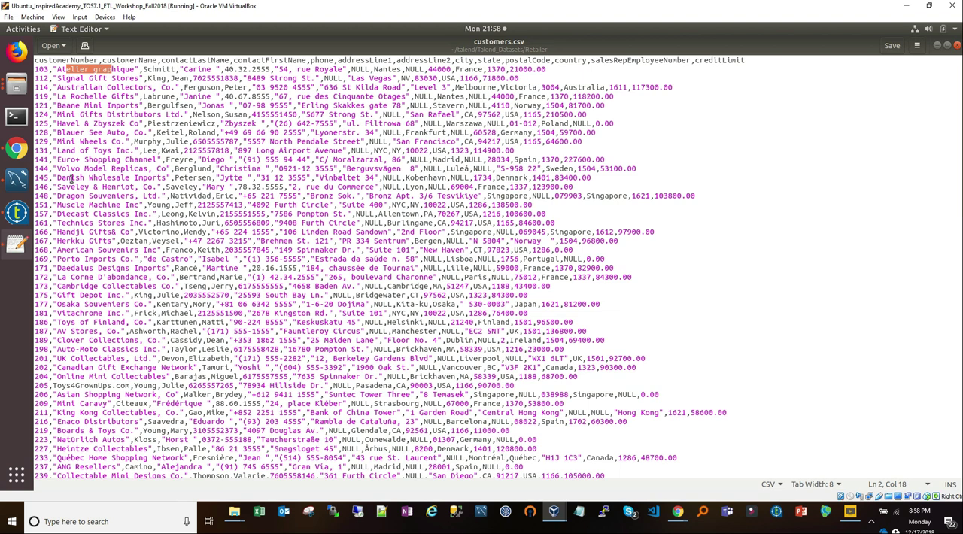
{"action": "left_click_drag", "start_coordinate": [37, 70], "coordinate": [44, 226]}
{"action": "left_click", "coordinate": [84, 214]}
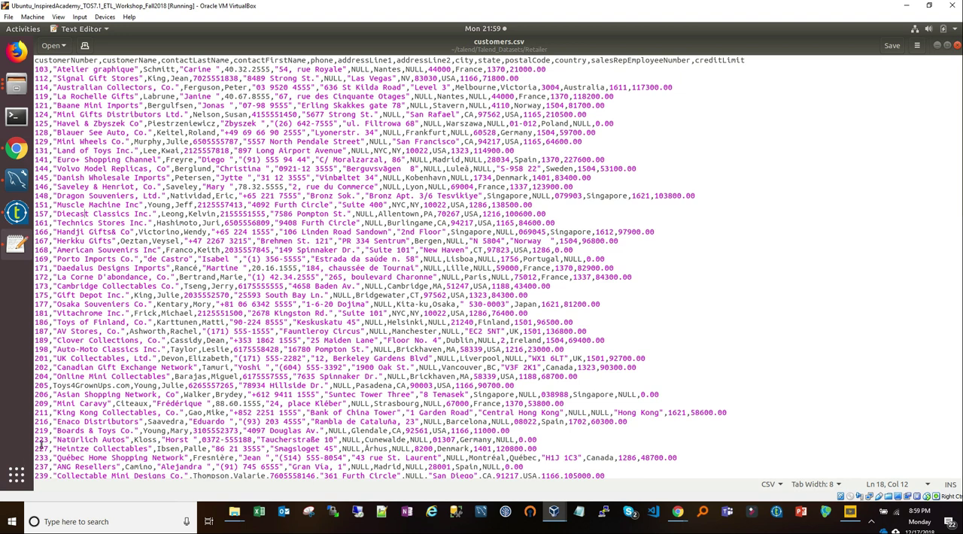
Step: Return to the Talend wizard and review the data types of the schema columns from customerNumber to creditLimit
{"action": "left_click", "coordinate": [17, 213]}
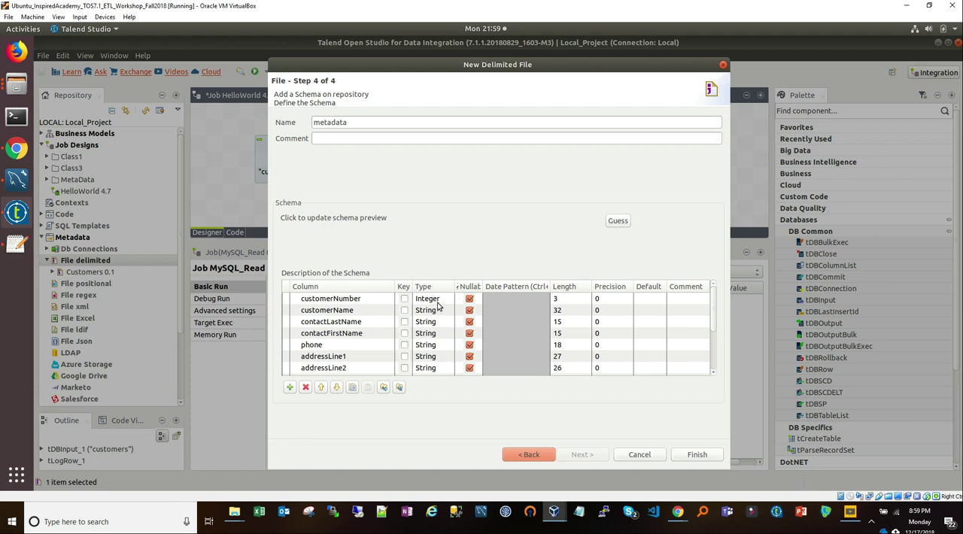
{"action": "scroll", "coordinate": [437, 346], "scroll_direction": "down", "scroll_amount": 3}
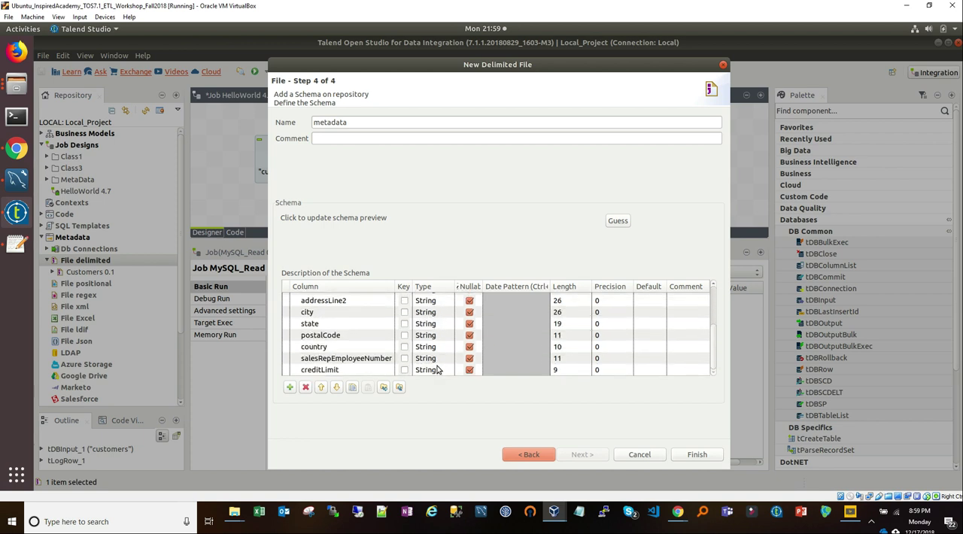
{"action": "scroll", "coordinate": [439, 371], "scroll_direction": "up", "scroll_amount": 1}
{"action": "scroll", "coordinate": [442, 373], "scroll_direction": "down", "scroll_amount": 1}
Step: Switch to customers.csv in Text Editor and examine the creditLimit values at the ends of several rows
{"action": "left_click", "coordinate": [21, 251]}
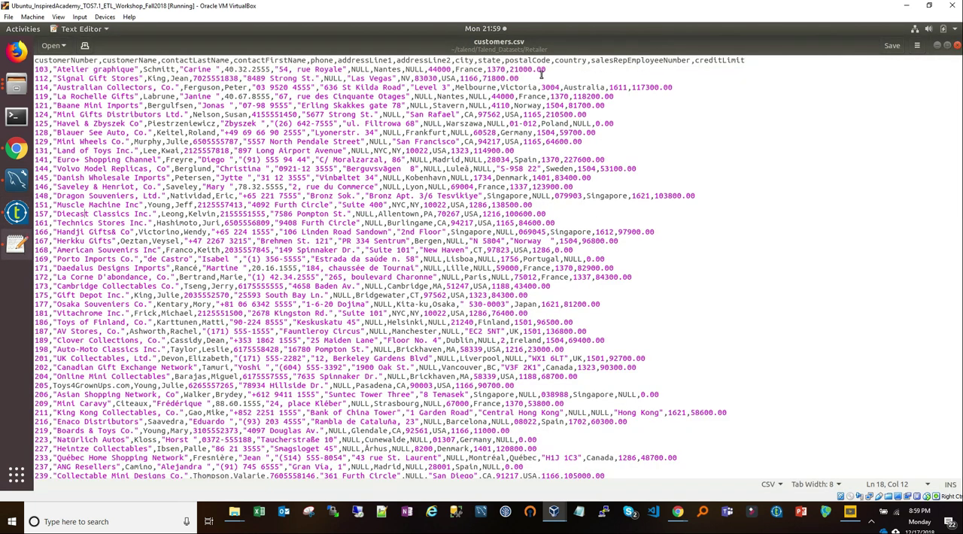
{"action": "left_click_drag", "start_coordinate": [553, 71], "coordinate": [515, 70]}
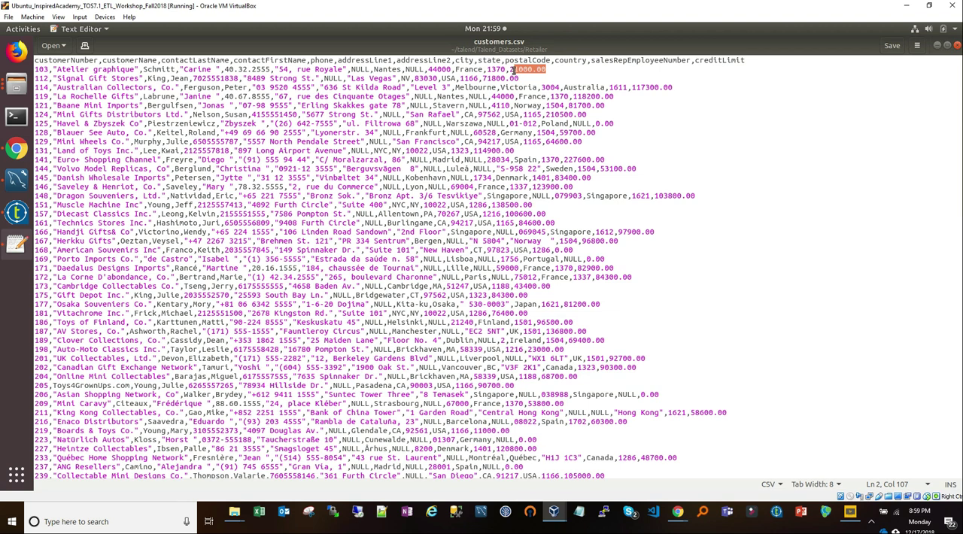
{"action": "left_click_drag", "start_coordinate": [510, 69], "coordinate": [509, 69]}
{"action": "left_click_drag", "start_coordinate": [615, 124], "coordinate": [595, 124]}
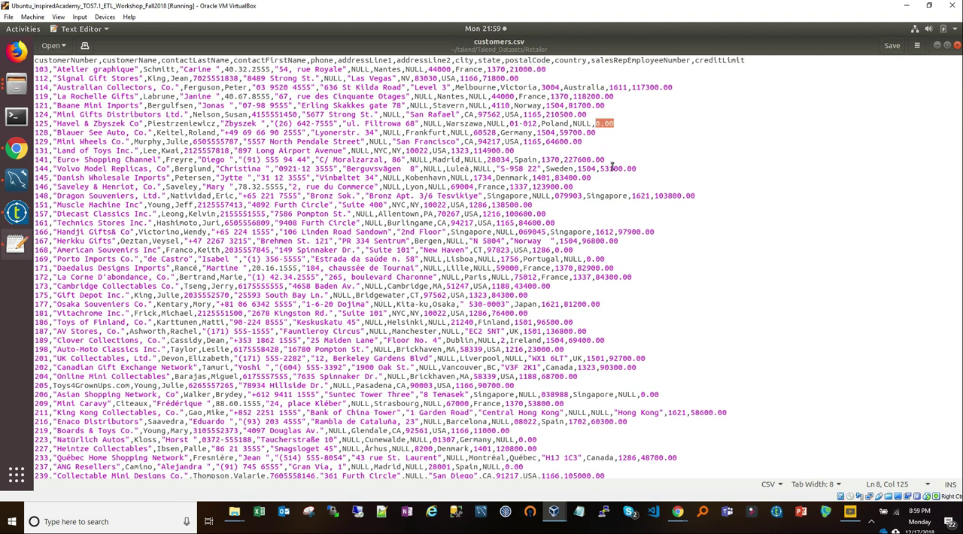
{"action": "left_click_drag", "start_coordinate": [646, 168], "coordinate": [605, 169]}
{"action": "scroll", "coordinate": [644, 275], "scroll_direction": "down", "scroll_amount": 2}
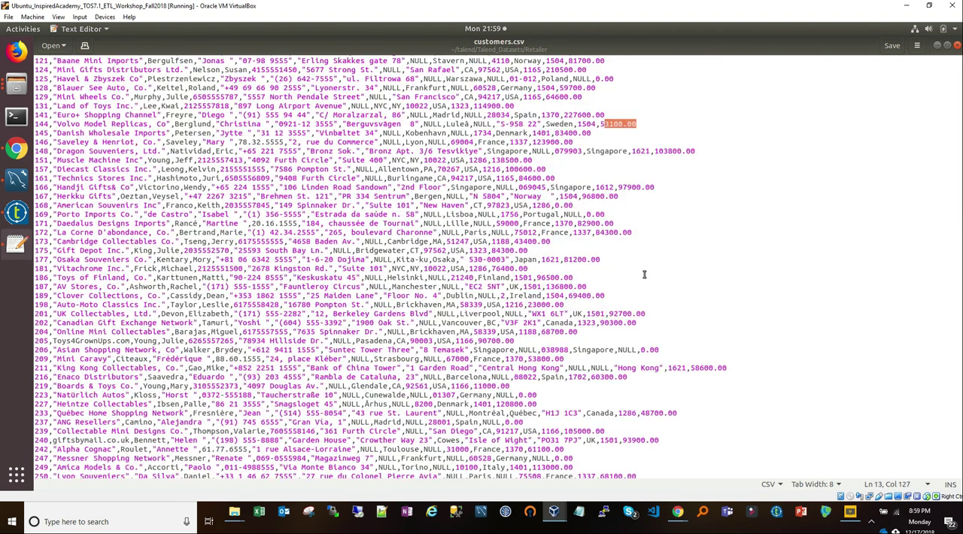
Step: Return to the Talend wizard and try the double type for the creditLimit column
{"action": "scroll", "coordinate": [644, 274], "scroll_direction": "down", "scroll_amount": 2}
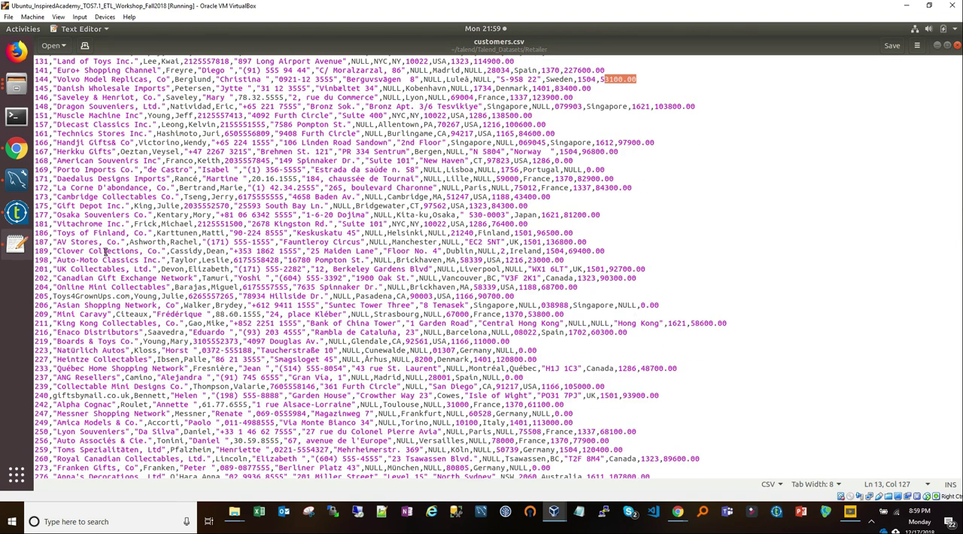
{"action": "left_click", "coordinate": [20, 218]}
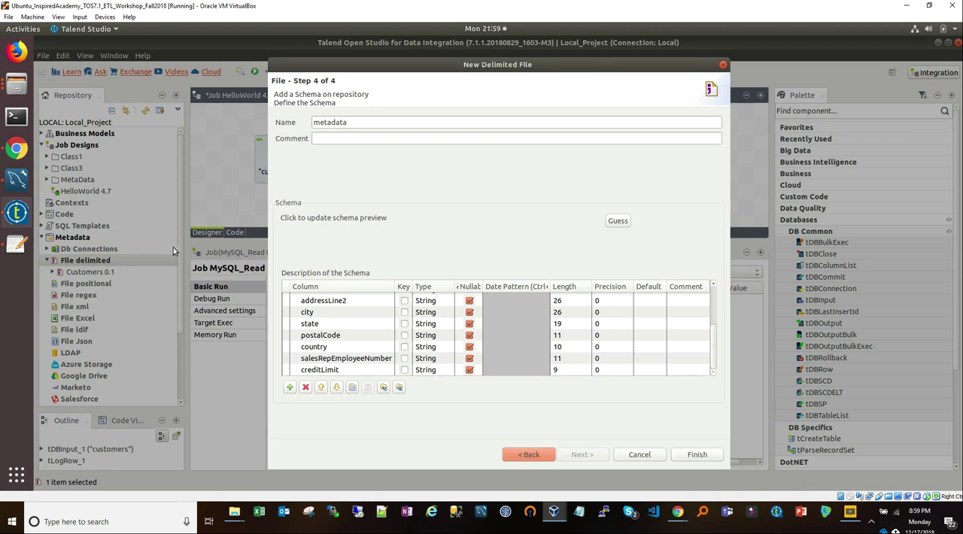
{"action": "left_click", "coordinate": [444, 370]}
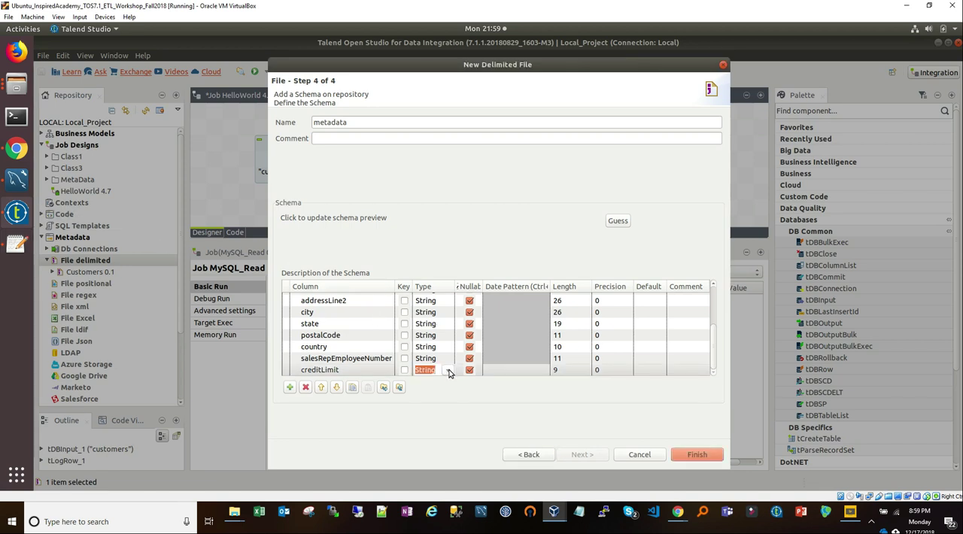
{"action": "left_click", "coordinate": [449, 371]}
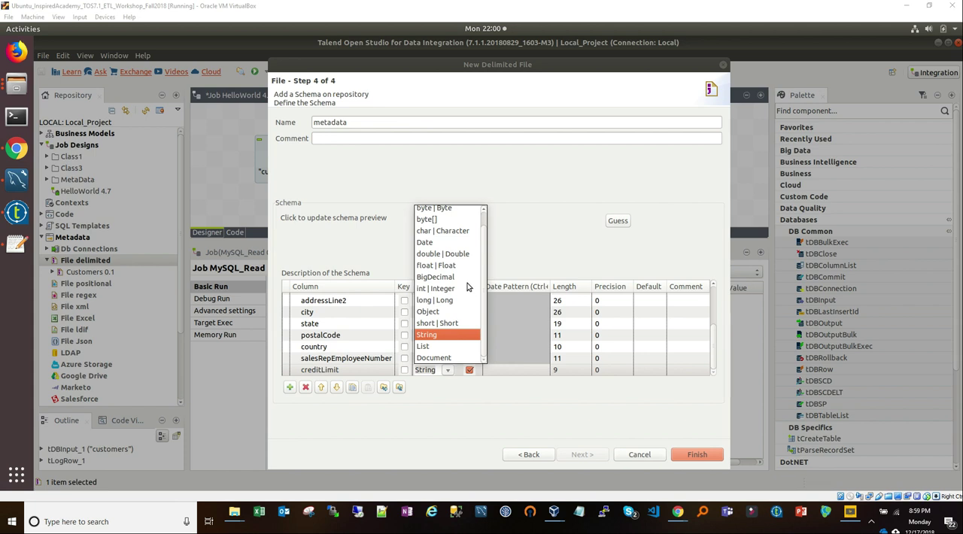
{"action": "left_click", "coordinate": [457, 255]}
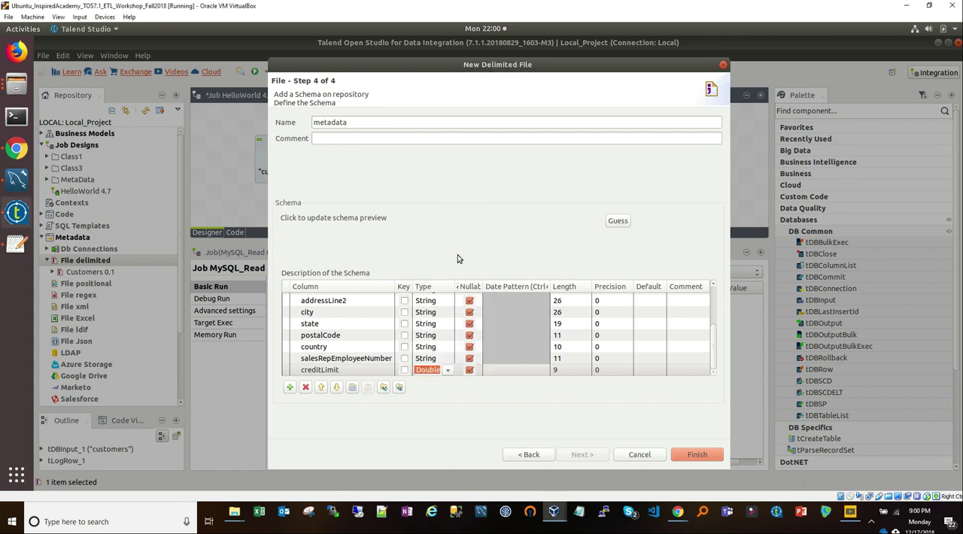
Step: Set the creditLimit column's type to String and finish the delimited file metadata wizard
{"action": "left_click", "coordinate": [449, 372]}
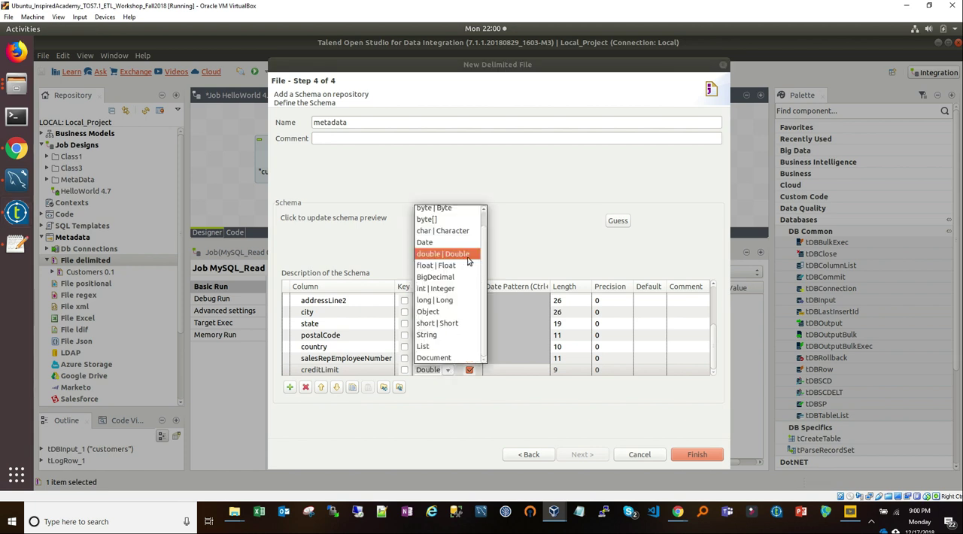
{"action": "left_click", "coordinate": [432, 335]}
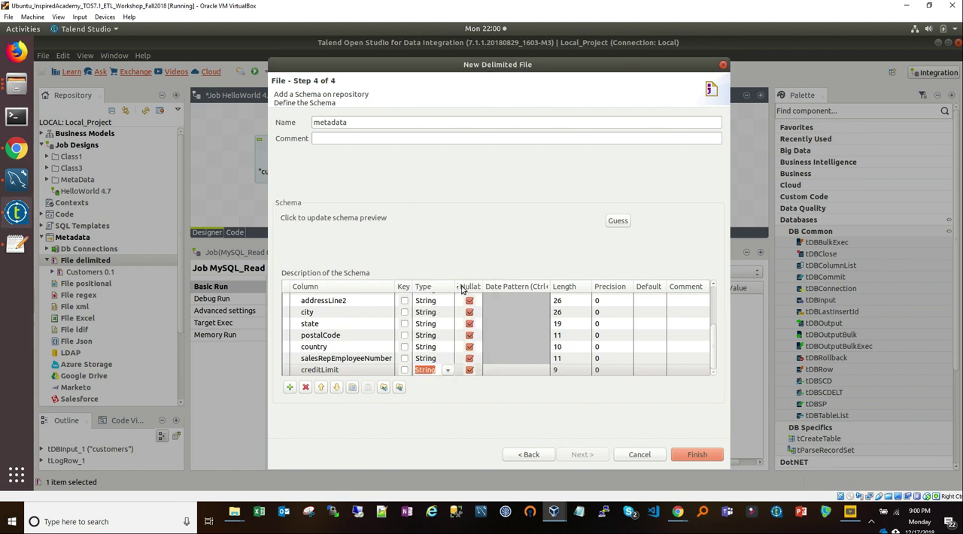
{"action": "left_click", "coordinate": [694, 455]}
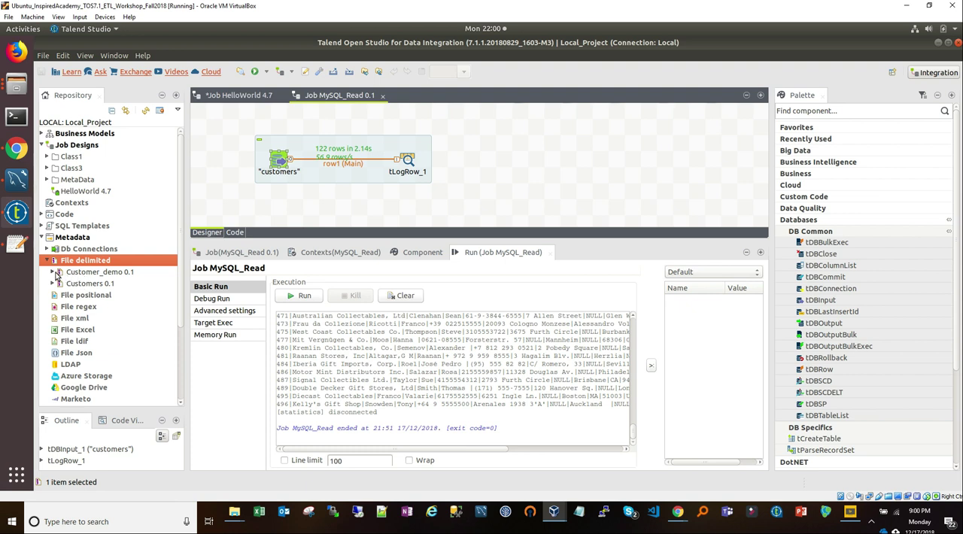
Step: Examine the columns stored under the Customer_demo file metadata in the repository
{"action": "left_click", "coordinate": [53, 272]}
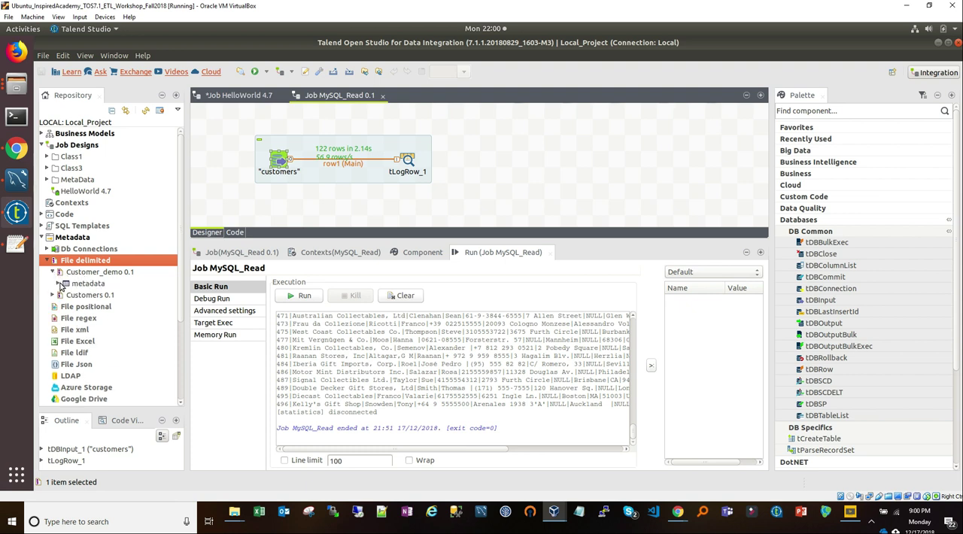
{"action": "left_click", "coordinate": [59, 284]}
{"action": "left_click", "coordinate": [63, 296]}
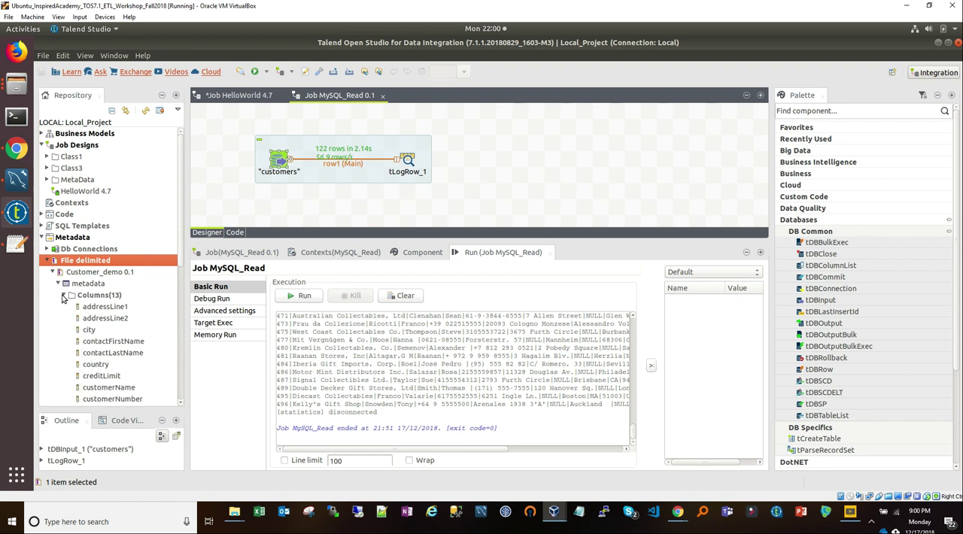
{"action": "left_click", "coordinate": [53, 272]}
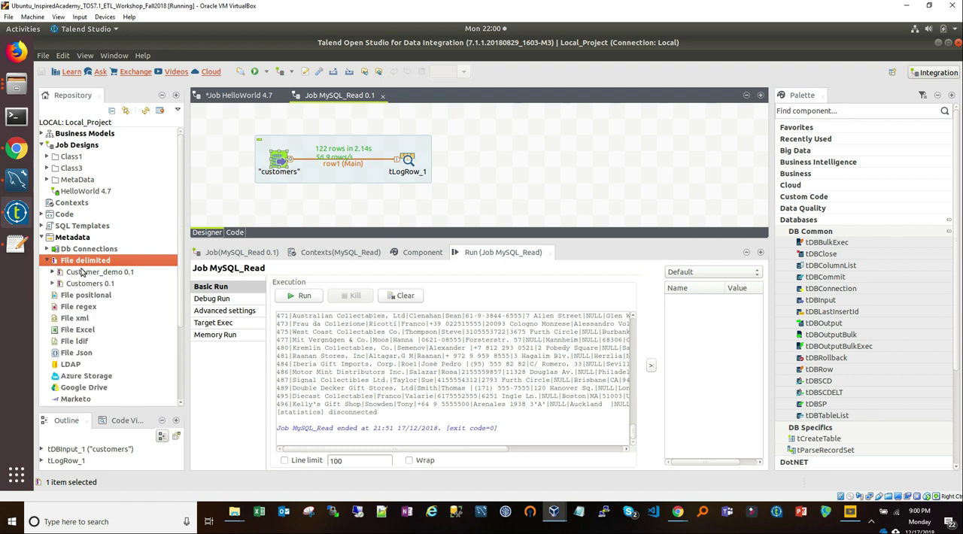
Step: Create a new job named Customer_File in the MetaData folder of the job designs
{"action": "left_click", "coordinate": [48, 181]}
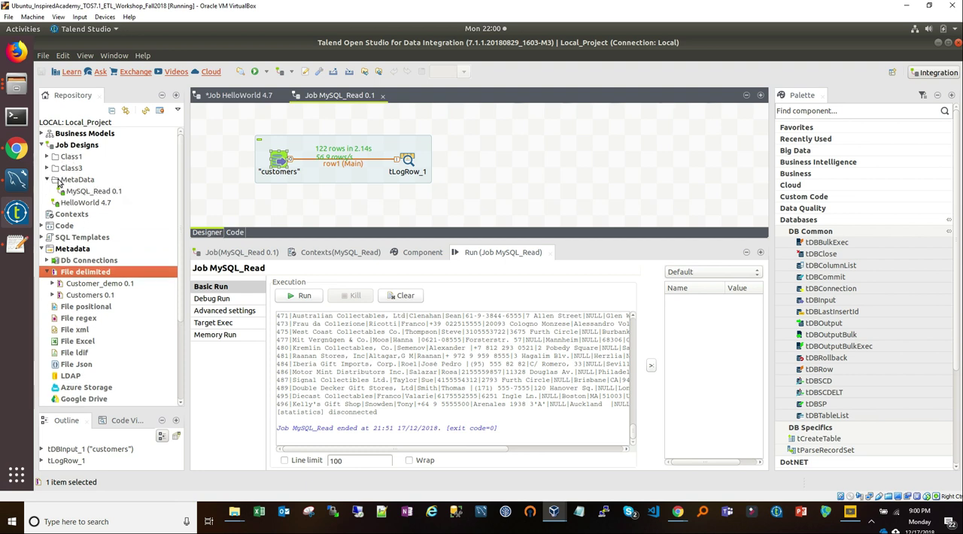
{"action": "left_click", "coordinate": [73, 180]}
{"action": "right_click", "coordinate": [70, 182]}
{"action": "left_click", "coordinate": [92, 192]}
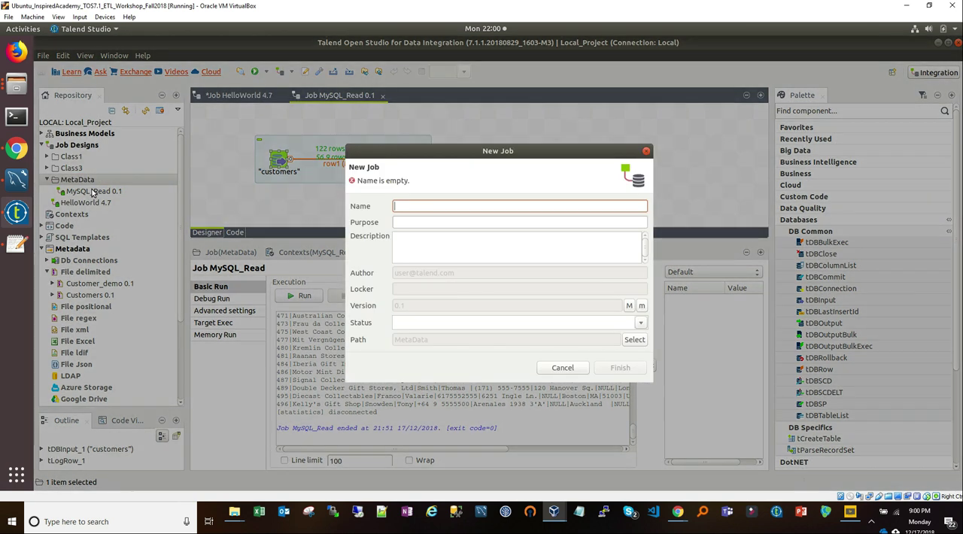
{"action": "type", "text": "Customer_File"}
{"action": "key", "text": "Return"}
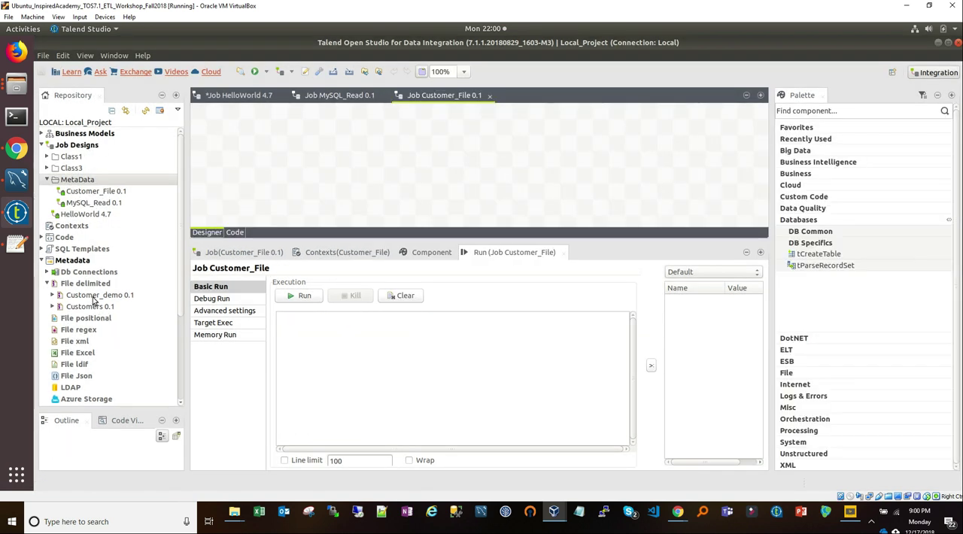
Step: Add the Customer_demo metadata to the job as a tFileInputDelimited component and place a tLogRow component beside it
{"action": "left_click_drag", "start_coordinate": [93, 299], "coordinate": [276, 149]}
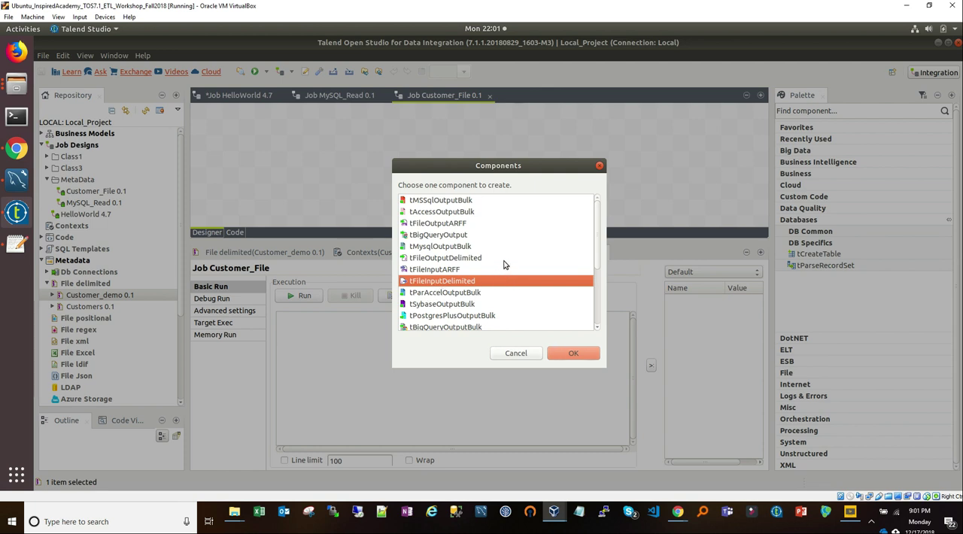
{"action": "left_click", "coordinate": [578, 359]}
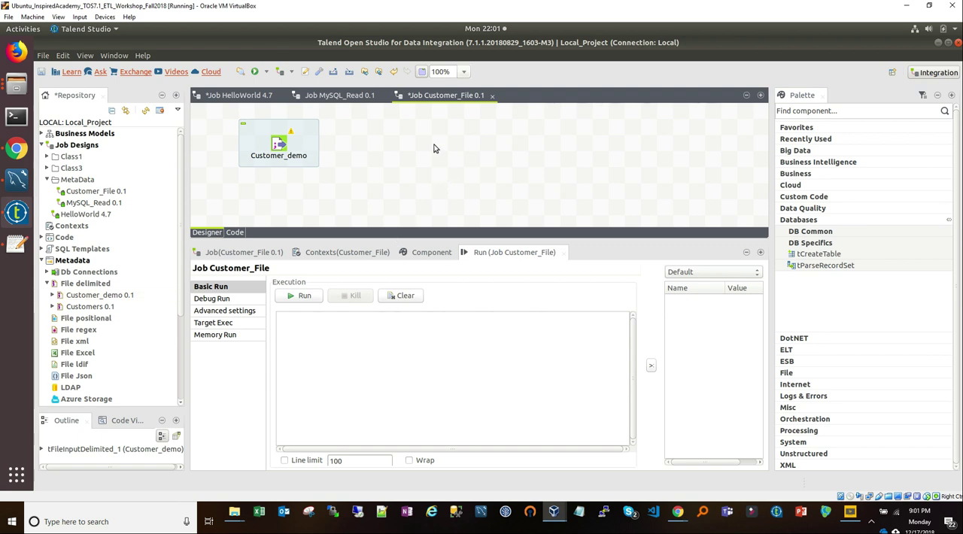
{"action": "type", "text": "t"}
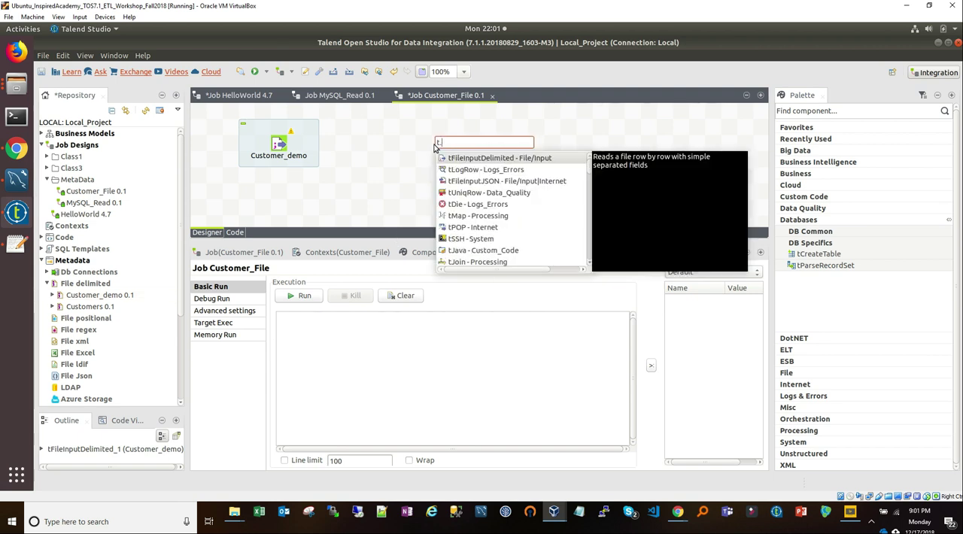
{"action": "type", "text": "log"}
{"action": "key", "text": "Return"}
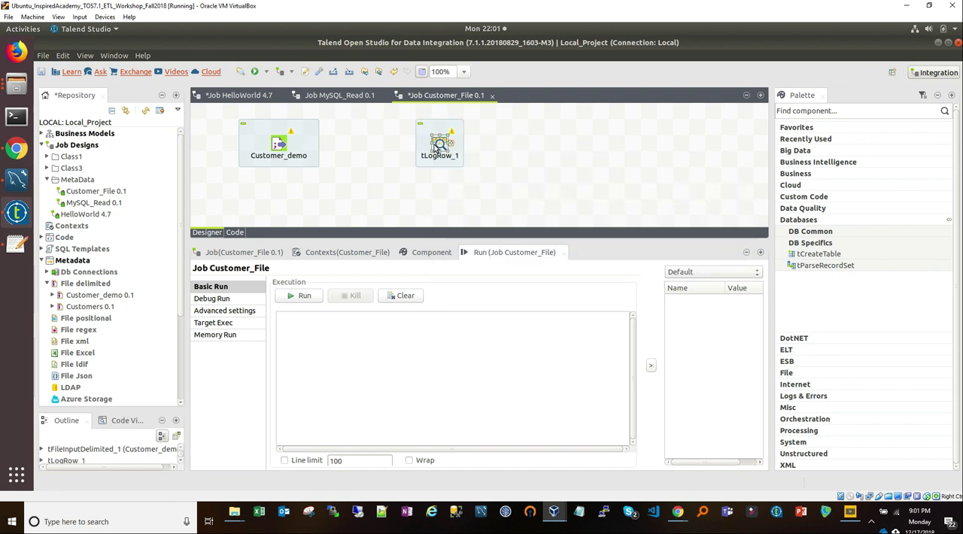
Step: Connect Customer_demo to tLogRow_1 with a main row and run the Customer_File job
{"action": "left_click", "coordinate": [305, 155]}
{"action": "right_click", "coordinate": [281, 144]}
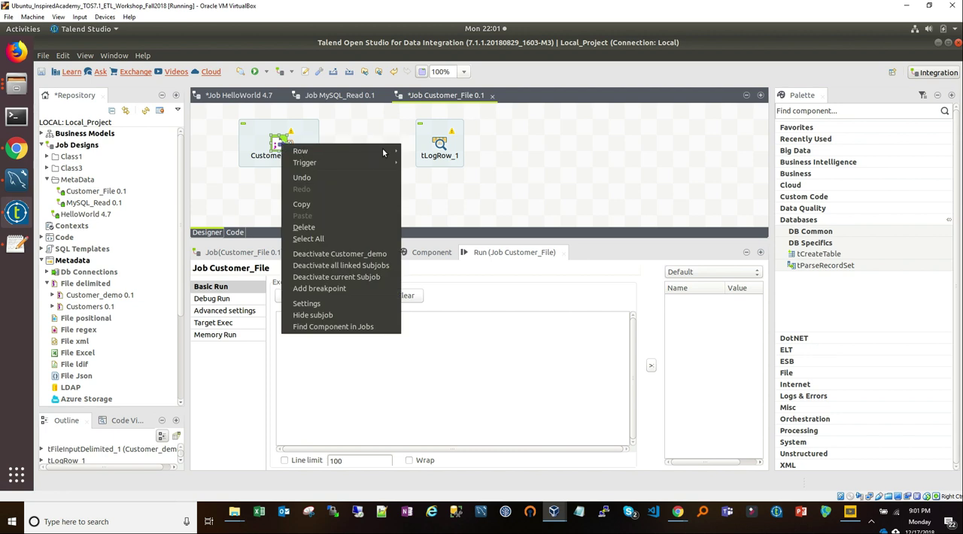
{"action": "mouse_move", "coordinate": [383, 151]}
{"action": "left_click", "coordinate": [418, 151]}
{"action": "left_click", "coordinate": [436, 148]}
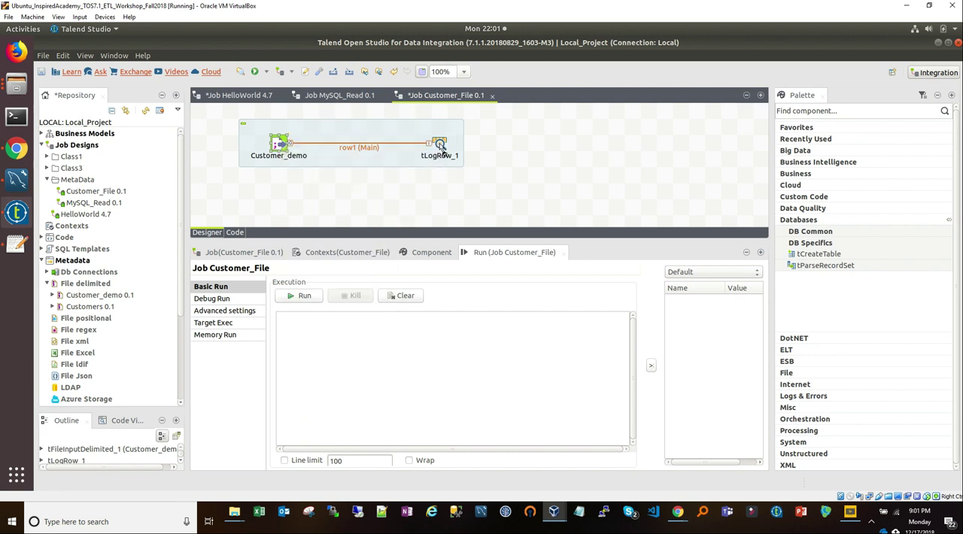
{"action": "left_click", "coordinate": [413, 297]}
{"action": "left_click", "coordinate": [316, 299]}
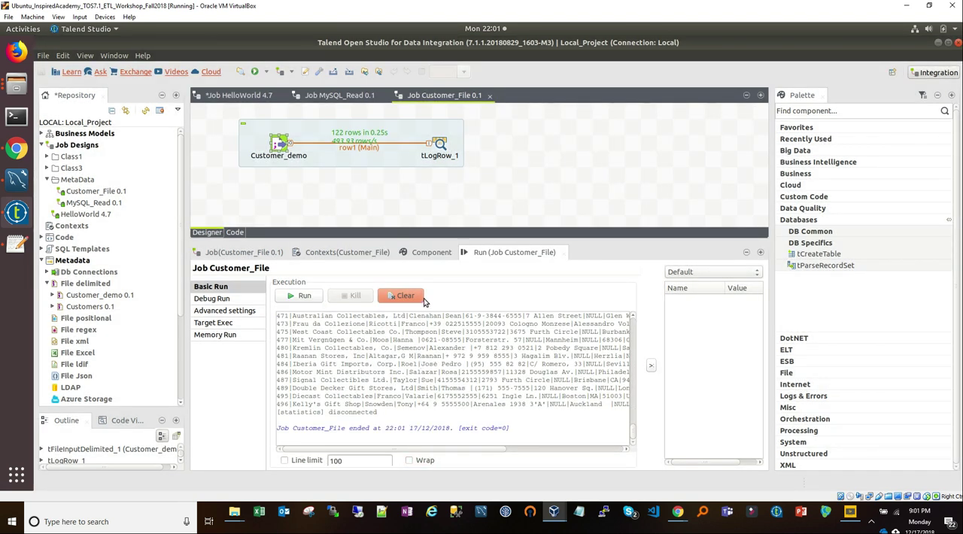
Step: Set tLogRow_1's mode to Table (print values in cells of a table) and run the job again
{"action": "left_click", "coordinate": [422, 255]}
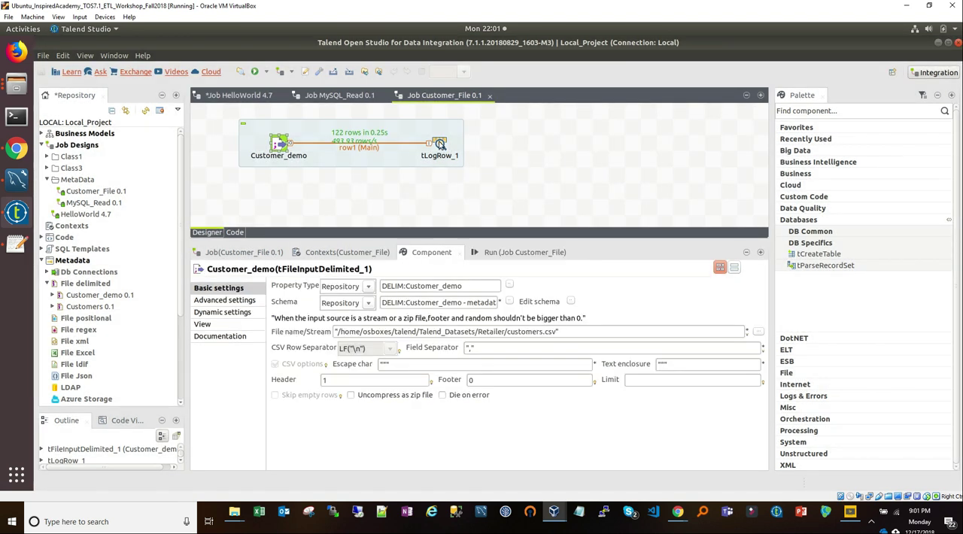
{"action": "left_click", "coordinate": [426, 156]}
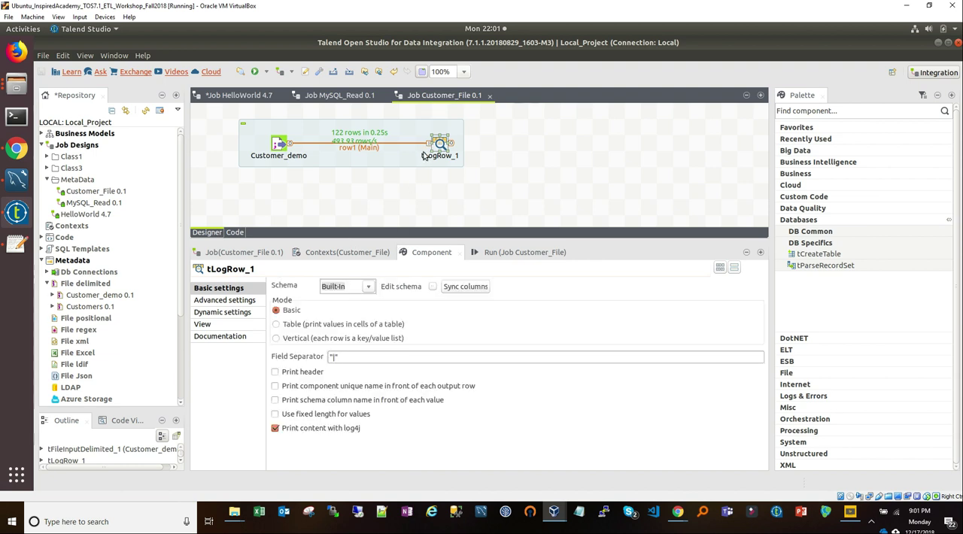
{"action": "left_click", "coordinate": [312, 328]}
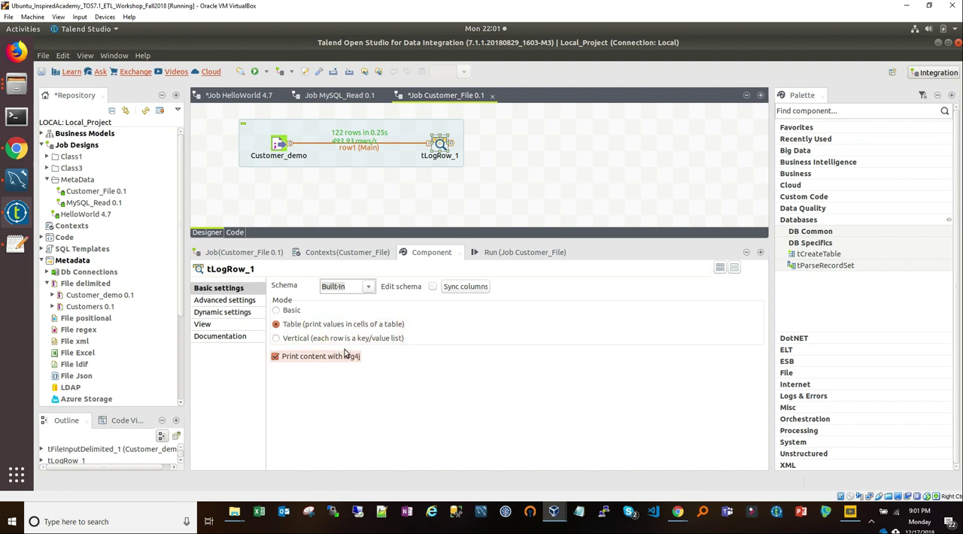
{"action": "left_click", "coordinate": [491, 253]}
{"action": "left_click", "coordinate": [295, 297]}
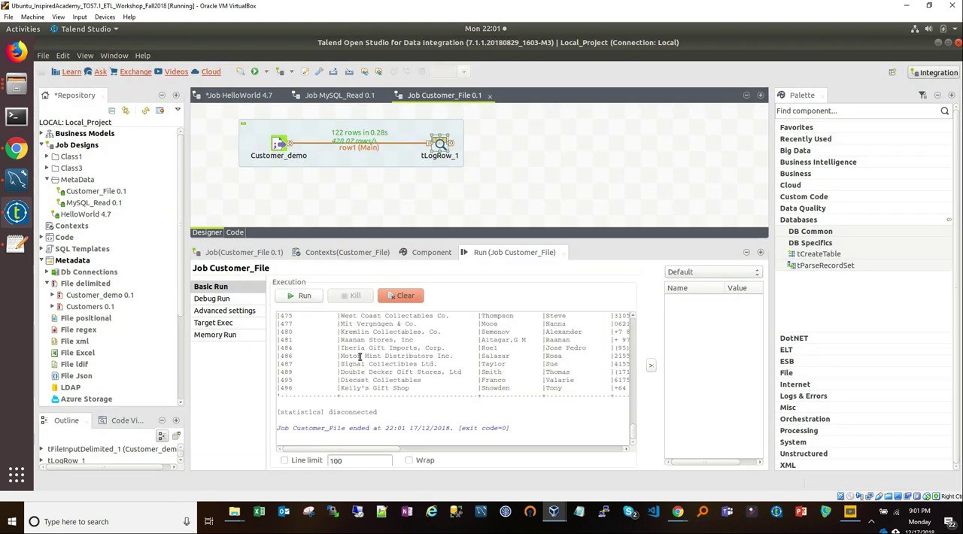
Step: Examine the last columns and the header row of the job's table output
{"action": "left_click_drag", "start_coordinate": [344, 450], "coordinate": [576, 453]}
{"action": "scroll", "coordinate": [576, 409], "scroll_direction": "up", "scroll_amount": 5}
{"action": "scroll", "coordinate": [576, 409], "scroll_direction": "up", "scroll_amount": 10}
{"action": "scroll", "coordinate": [549, 426], "scroll_direction": "up", "scroll_amount": 2}
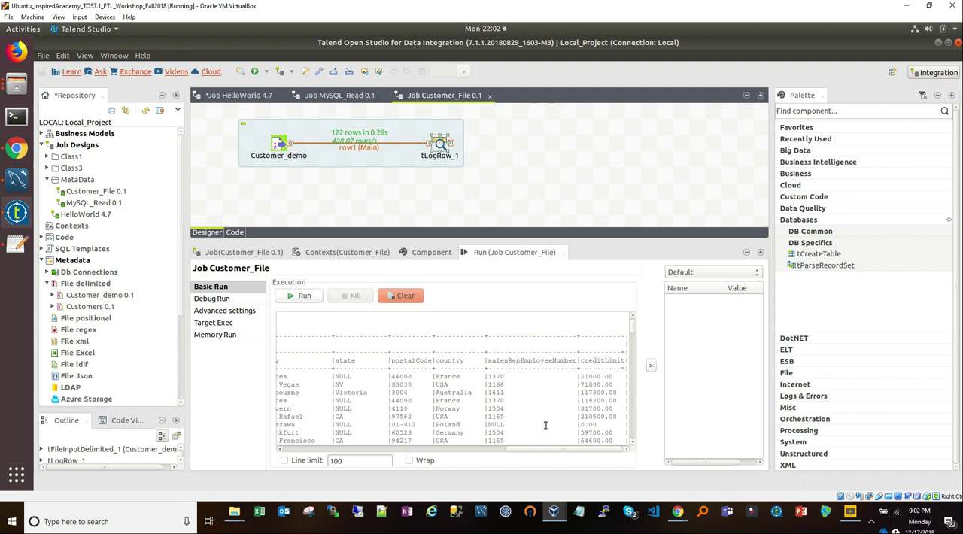
{"action": "left_click", "coordinate": [441, 146]}
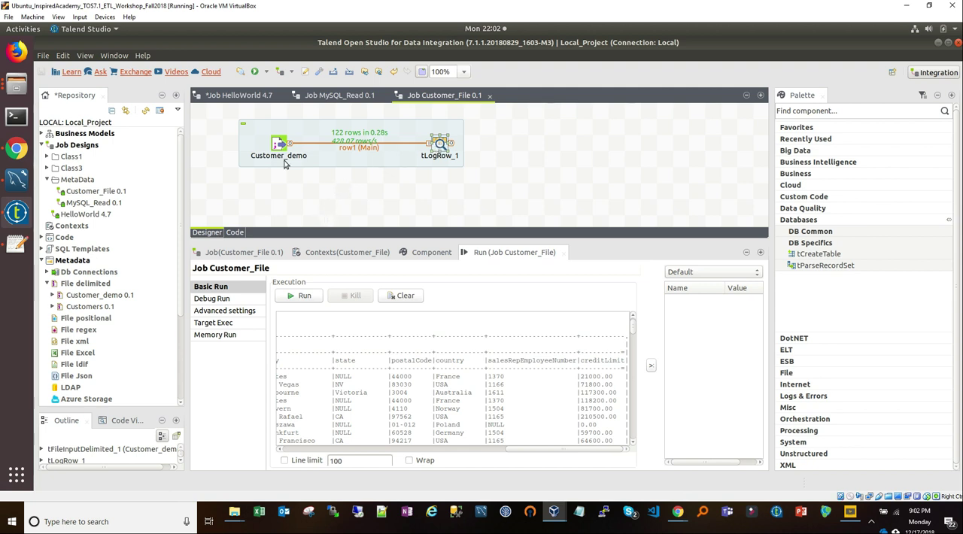
{"action": "left_click_drag", "start_coordinate": [221, 112], "coordinate": [502, 201]}
{"action": "left_click", "coordinate": [559, 208]}
{"action": "scroll", "coordinate": [80, 346], "scroll_direction": "down", "scroll_amount": 1}
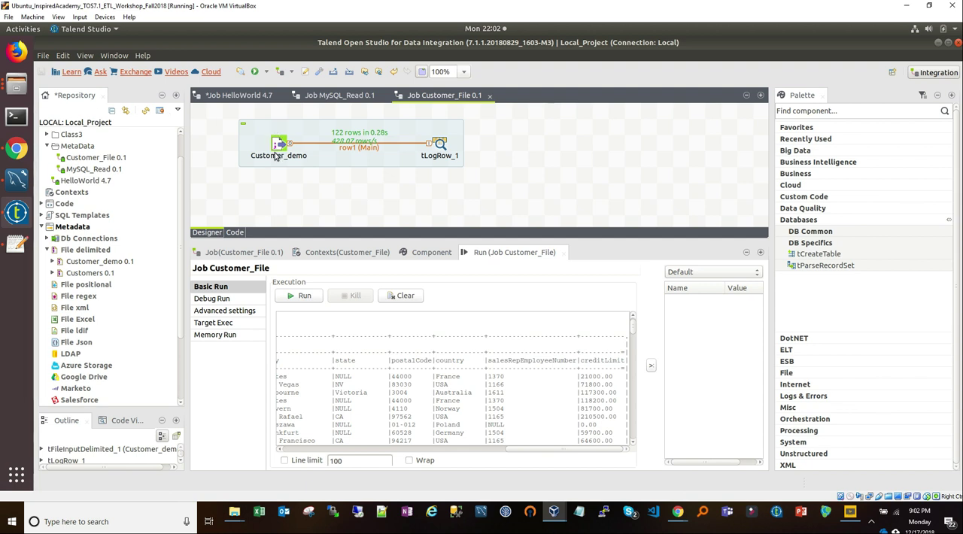
Step: Switch to Files, look through the XML and JSON folders in Talend_Datasets, and return to Talend Open Studio
{"action": "left_click", "coordinate": [17, 85]}
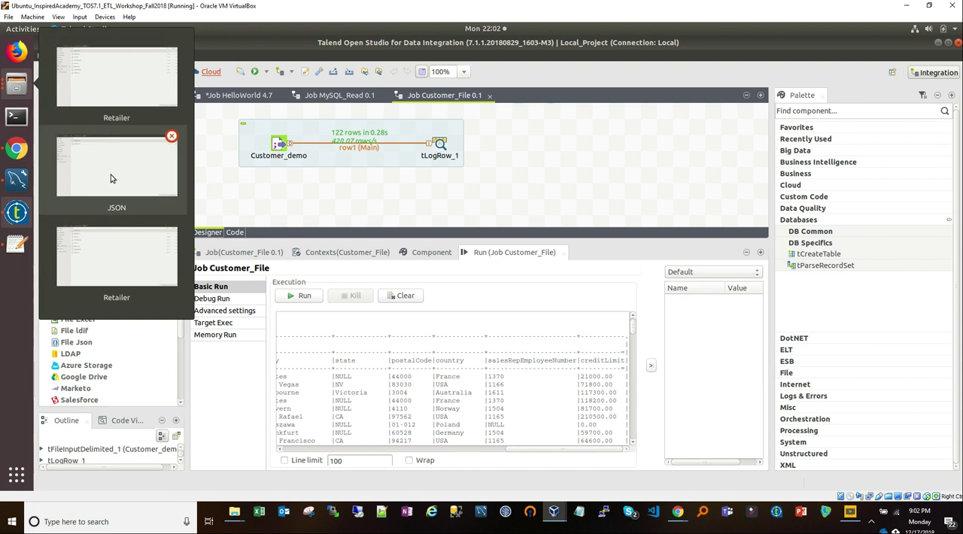
{"action": "left_click", "coordinate": [111, 100]}
{"action": "left_click", "coordinate": [203, 45]}
{"action": "double_click", "coordinate": [170, 83]}
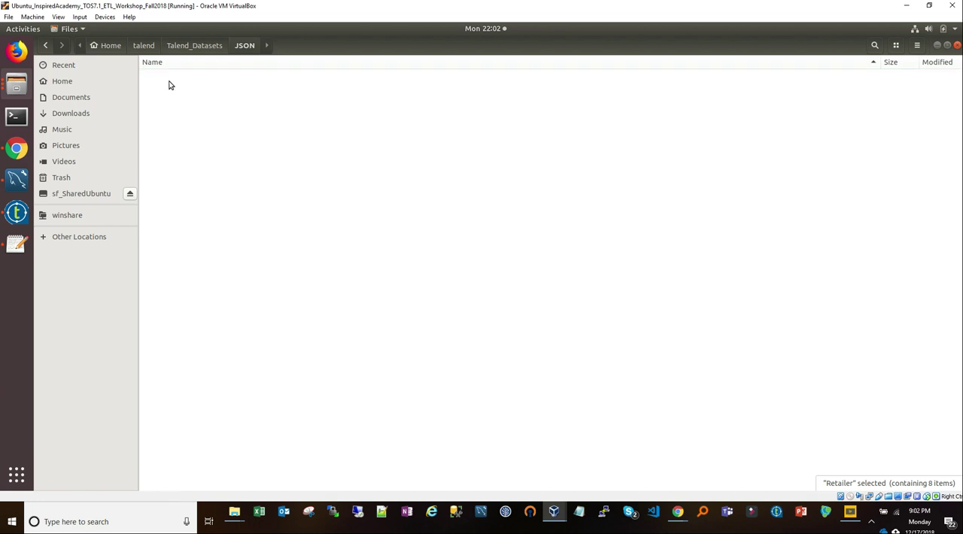
{"action": "left_click", "coordinate": [181, 45]}
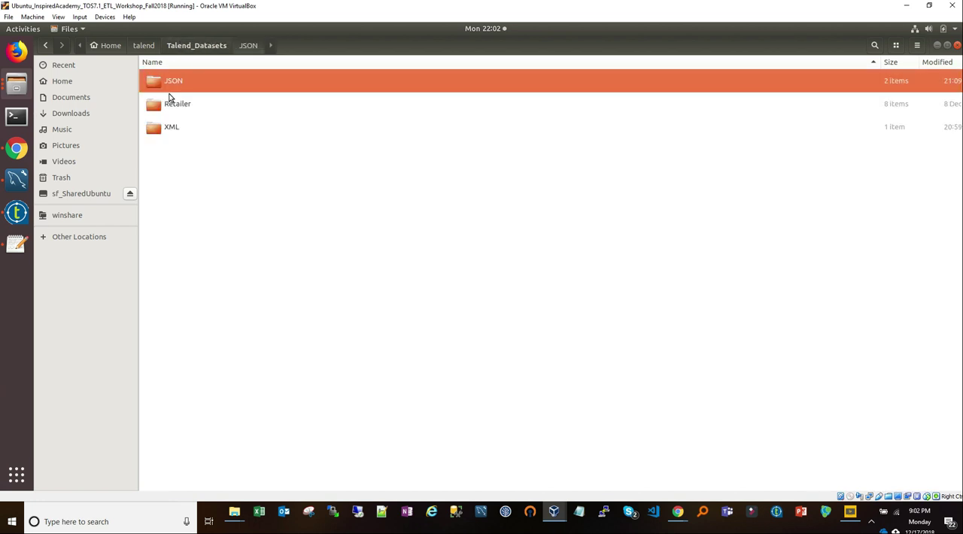
{"action": "double_click", "coordinate": [169, 125]}
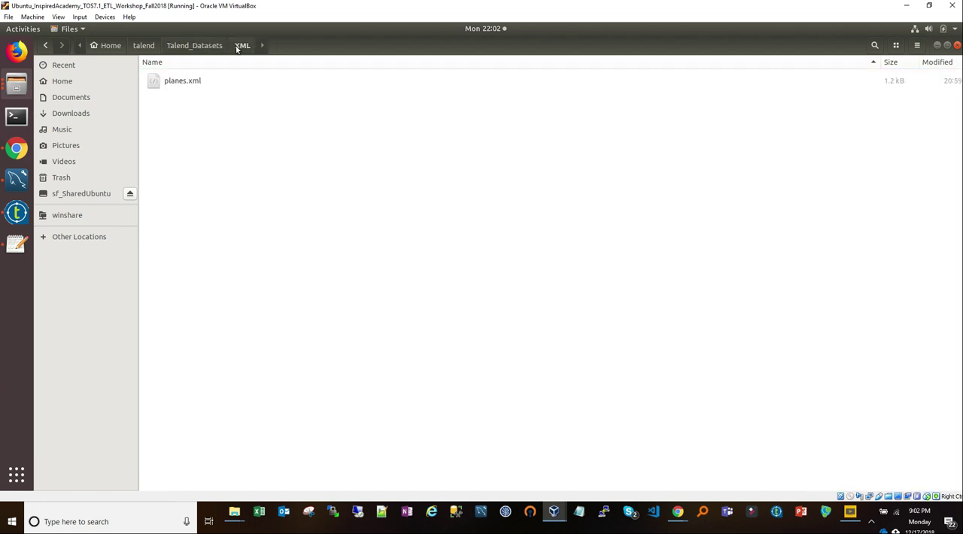
{"action": "left_click", "coordinate": [190, 48]}
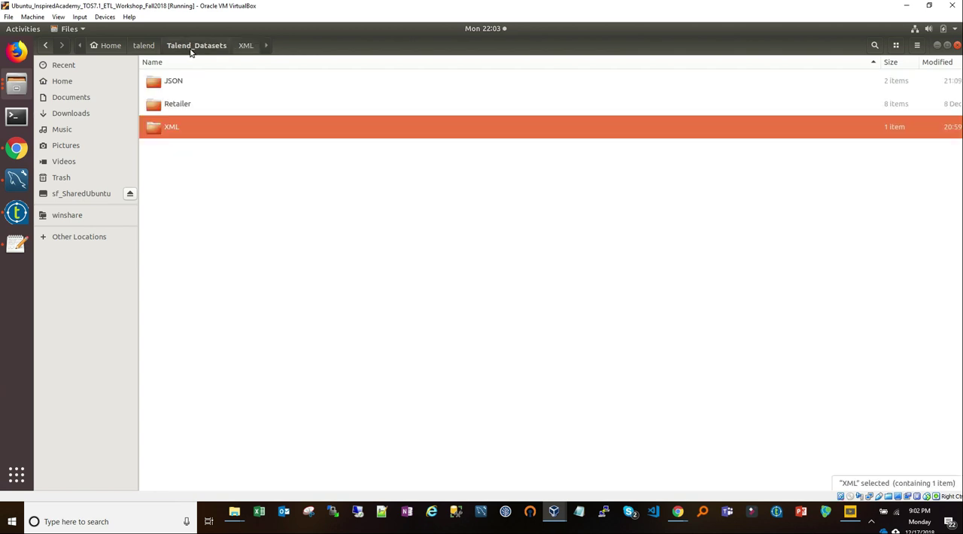
{"action": "double_click", "coordinate": [188, 79]}
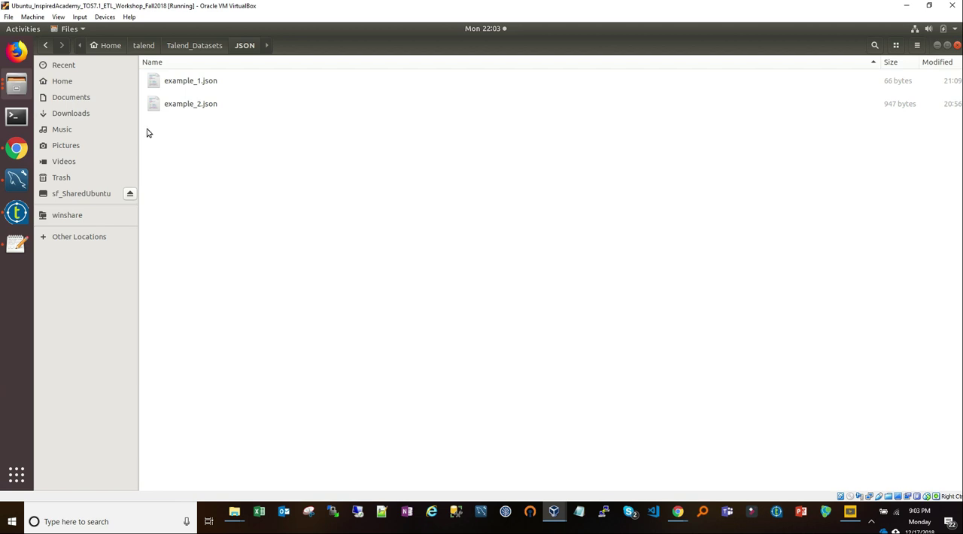
{"action": "left_click", "coordinate": [16, 212]}
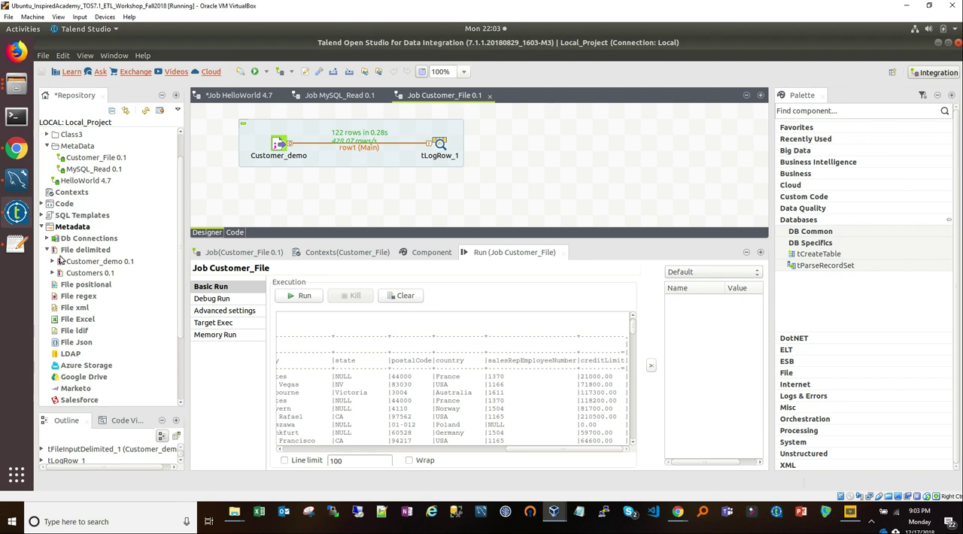
Step: Start a new File Json metadata entry in the repository, name it Fruits_JSON and continue to the input or output model choice
{"action": "scroll", "coordinate": [73, 271], "scroll_direction": "down", "scroll_amount": 3}
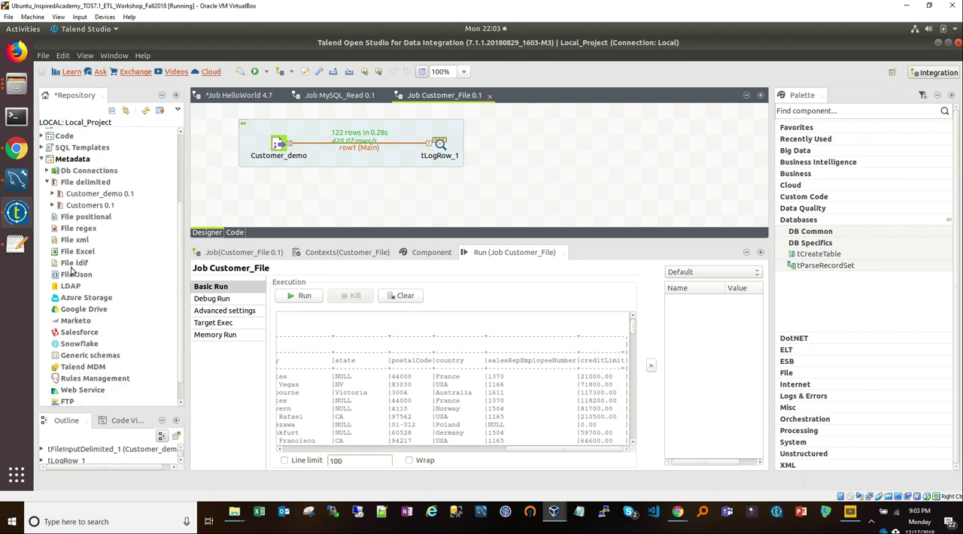
{"action": "scroll", "coordinate": [78, 282], "scroll_direction": "down", "scroll_amount": 1}
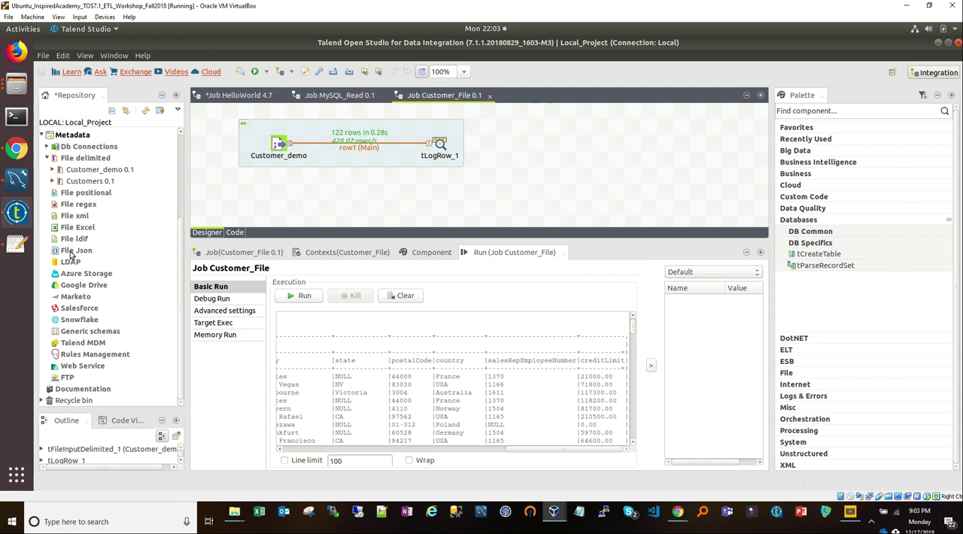
{"action": "left_click", "coordinate": [72, 254]}
{"action": "right_click", "coordinate": [77, 253]}
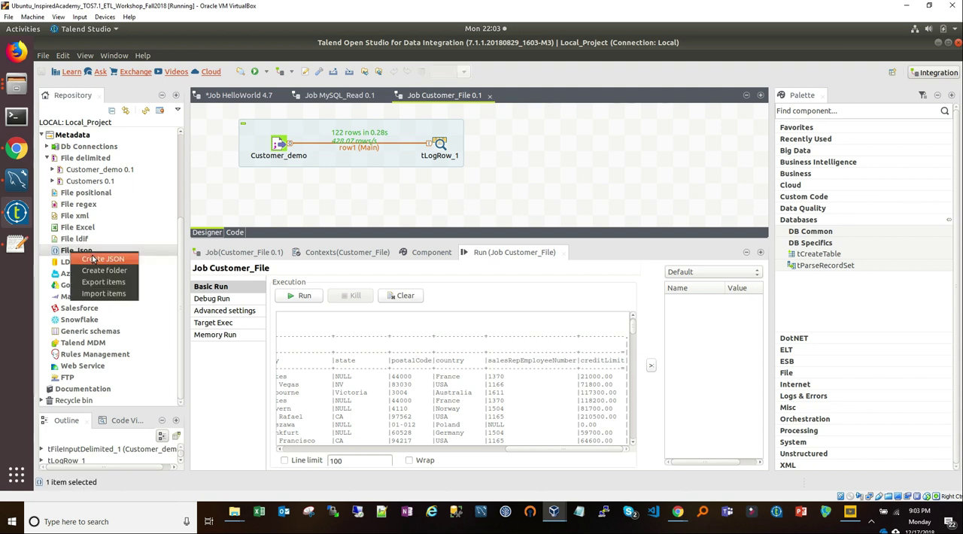
{"action": "left_click", "coordinate": [93, 259]}
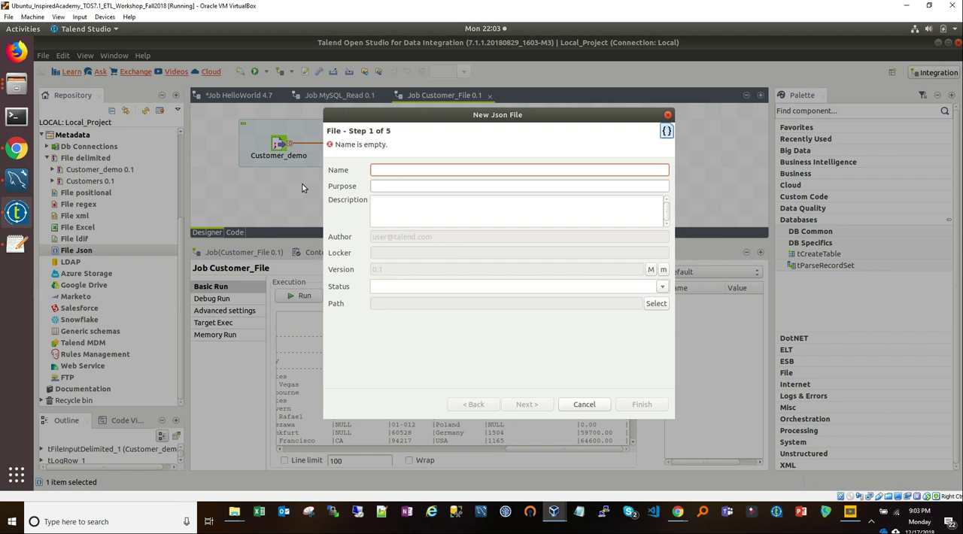
{"action": "type", "text": "E"}
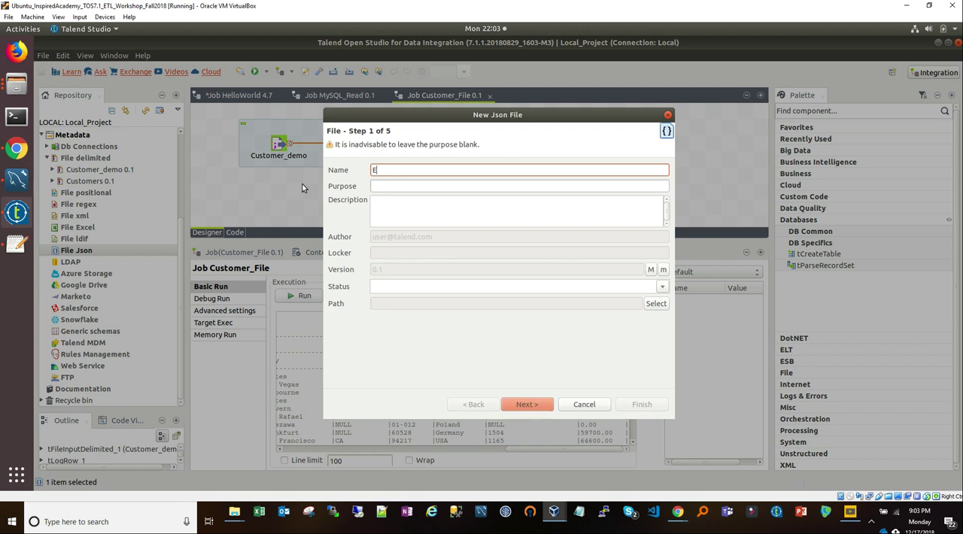
{"action": "type", "text": "xample"}
{"action": "key", "text": "BackSpace"}
{"action": "key", "text": "BackSpace"}
{"action": "key", "text": "BackSpace"}
{"action": "key", "text": "BackSpace"}
{"action": "type", "text": "Frui"}
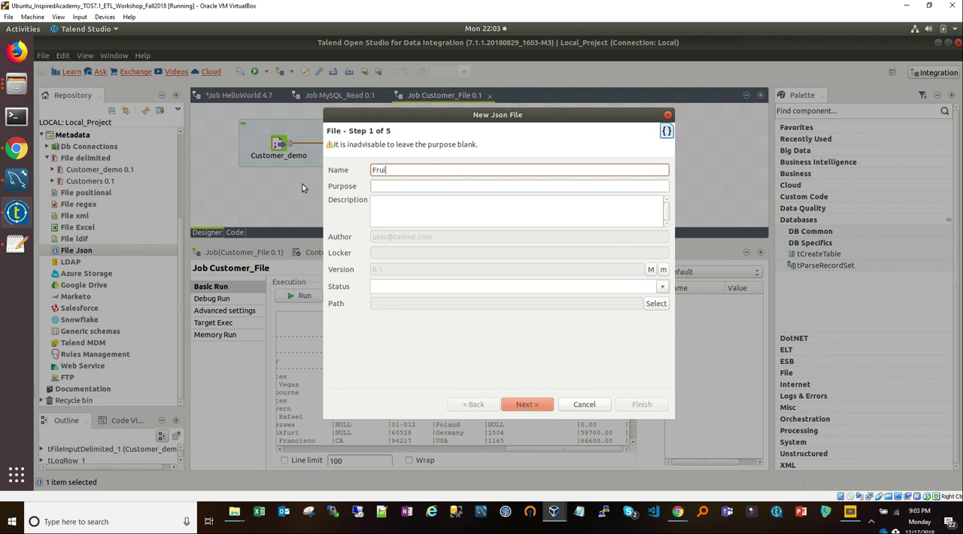
{"action": "type", "text": "ts_JSON"}
{"action": "left_click", "coordinate": [529, 405]}
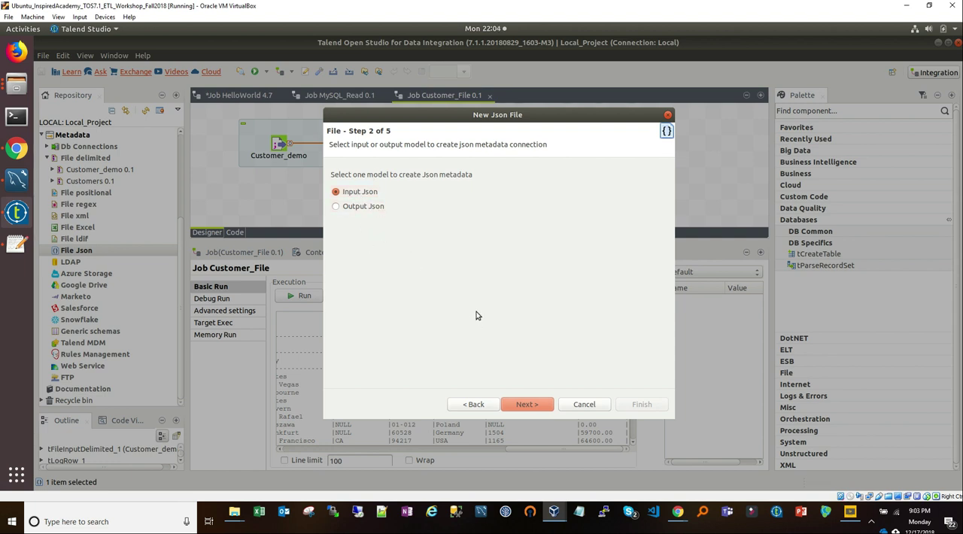
Step: Switch to Files and open example_1.json from the JSON folder in the Text Editor
{"action": "left_click", "coordinate": [16, 85]}
{"action": "left_click", "coordinate": [177, 115]}
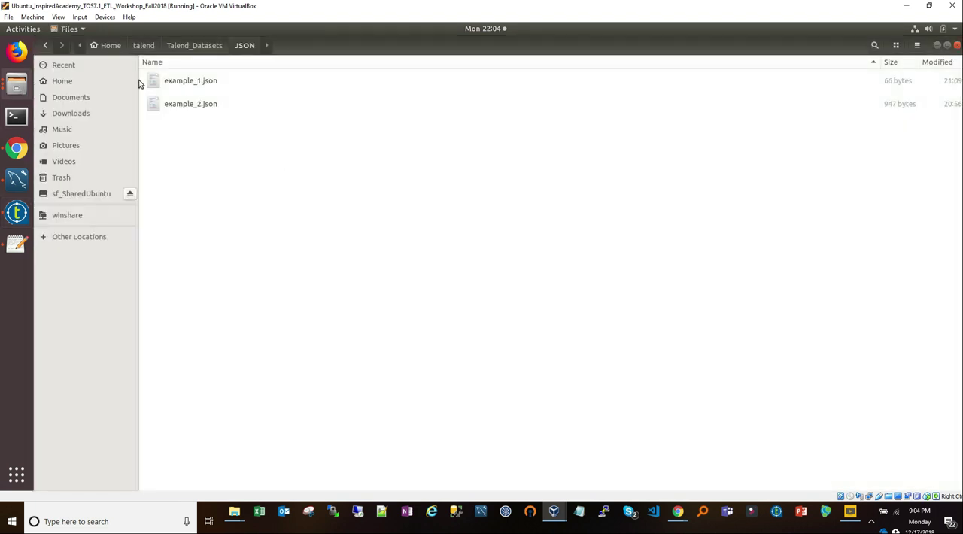
{"action": "left_click", "coordinate": [163, 88]}
{"action": "right_click", "coordinate": [164, 88]}
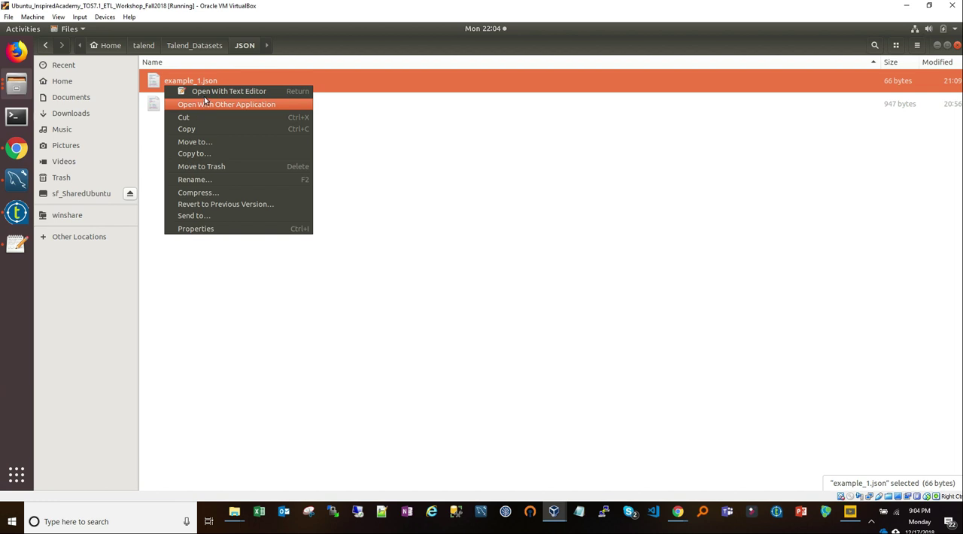
{"action": "left_click", "coordinate": [209, 92]}
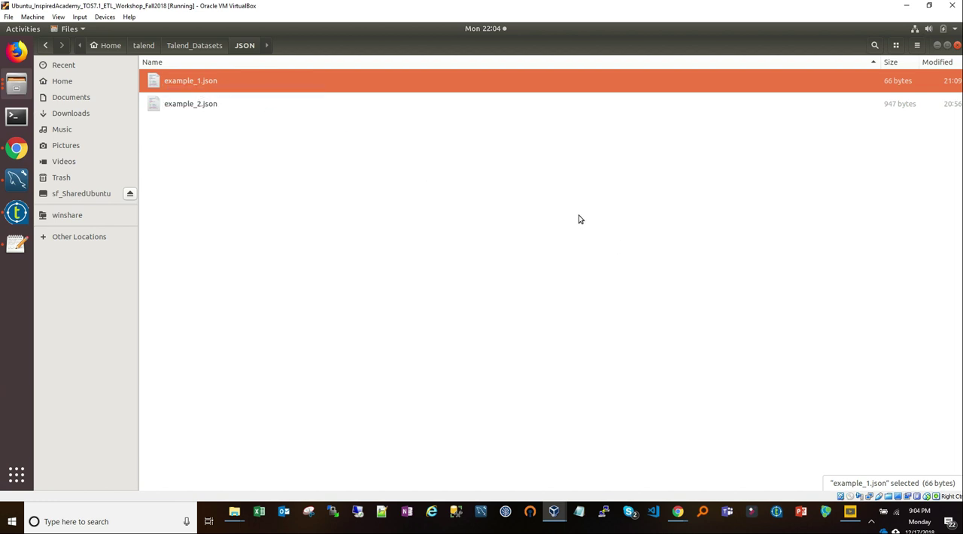
{"action": "right_click", "coordinate": [201, 82]}
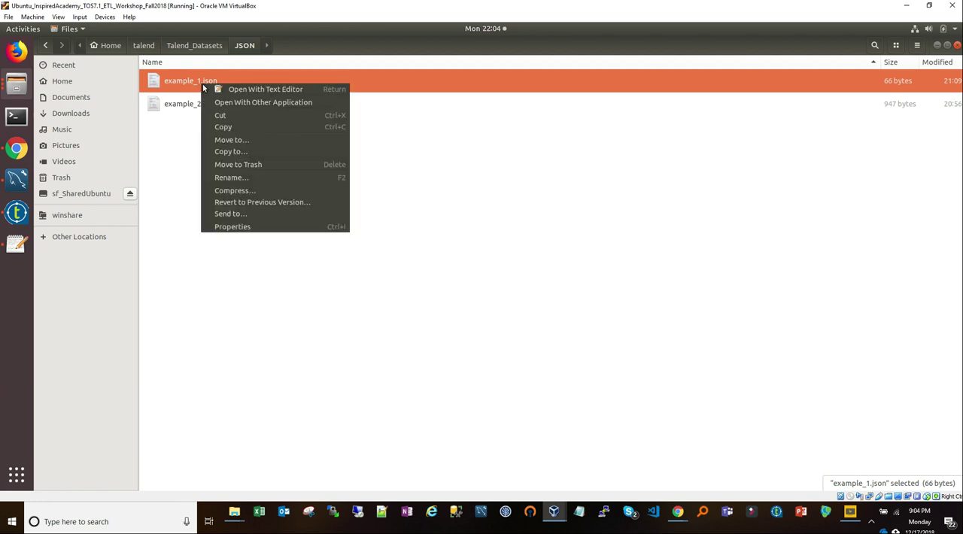
{"action": "left_click", "coordinate": [238, 92]}
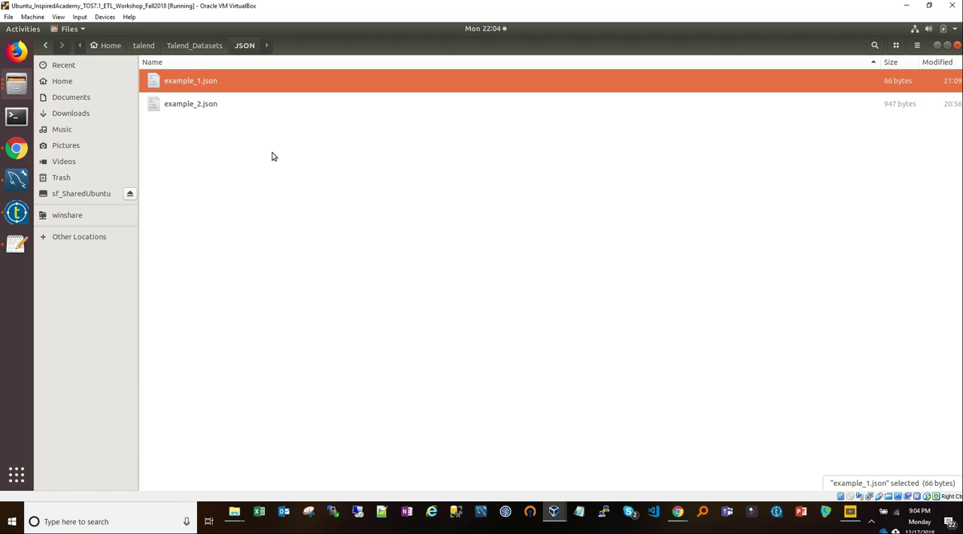
{"action": "left_click", "coordinate": [17, 243]}
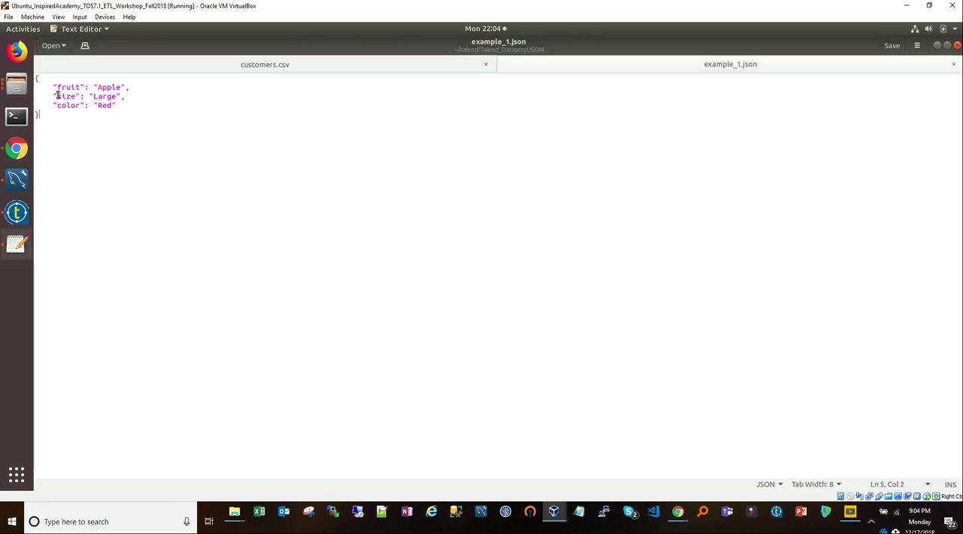
Step: Examine the fruit, size and color entries in example_1.json
{"action": "key", "text": "shift+Up"}
{"action": "key", "text": "shift+Up"}
{"action": "key", "text": "shift+Up"}
{"action": "key", "text": "shift+Up"}
{"action": "key", "text": "shift+Up"}
{"action": "left_click", "coordinate": [98, 97]}
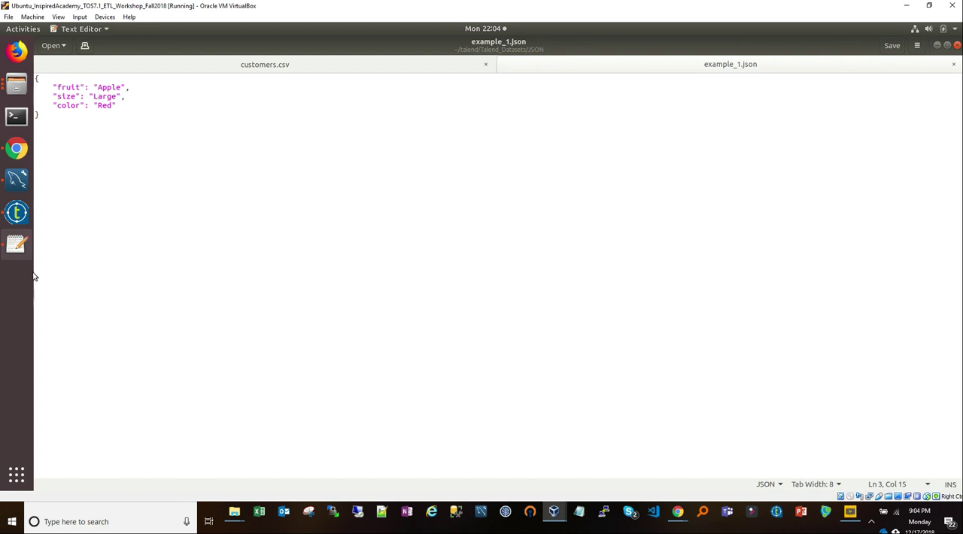
Step: Return to Talend Open Studio, continue with the Input Json model and keep JsonPath as the Read By method
{"action": "left_click", "coordinate": [17, 212]}
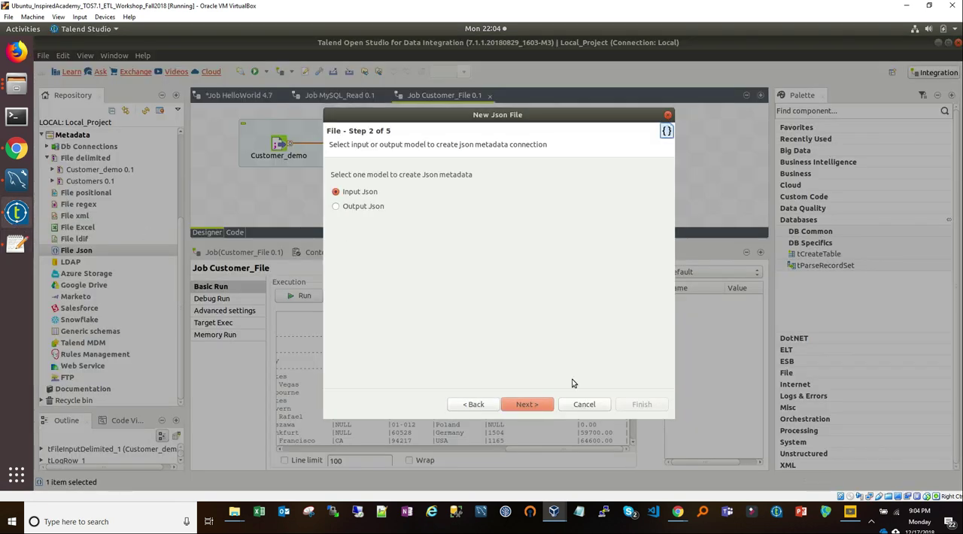
{"action": "left_click", "coordinate": [525, 405]}
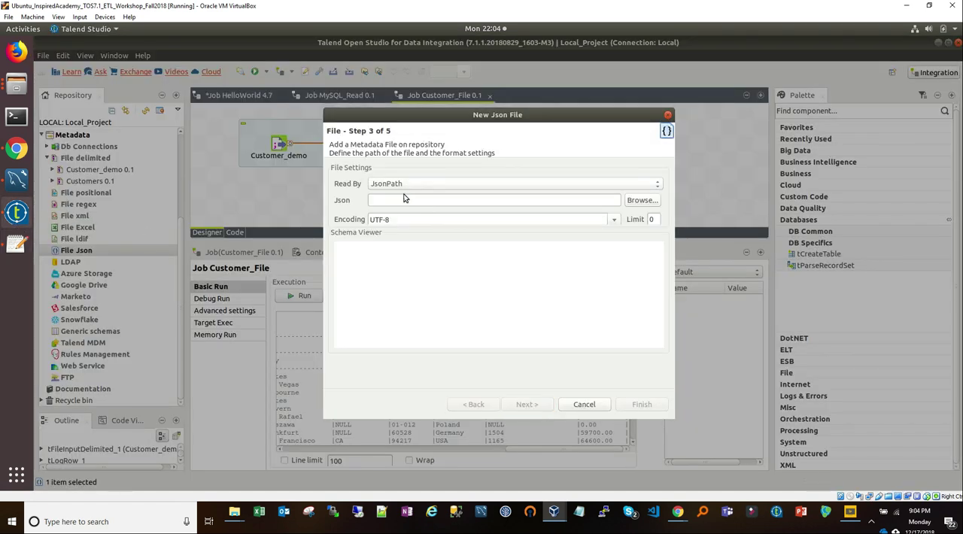
{"action": "left_click", "coordinate": [488, 185]}
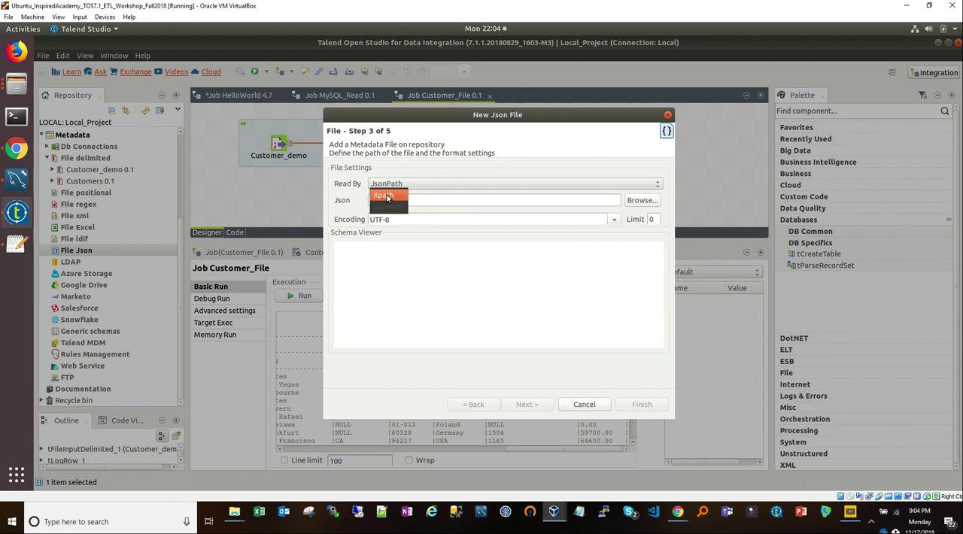
{"action": "left_click", "coordinate": [416, 173]}
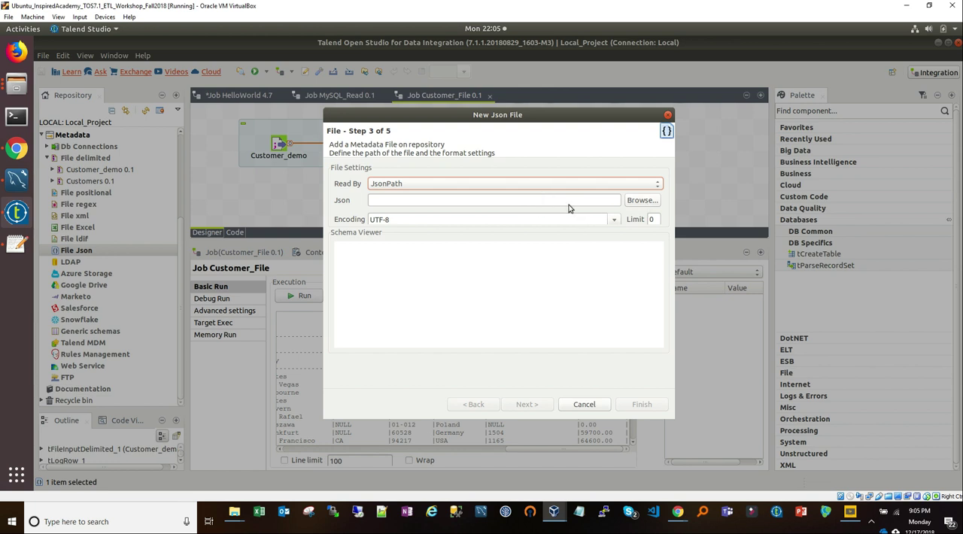
Step: Browse to talend/Talend_Datasets/JSON, change the file filter from *.JSON and choose example_1.json as the source file
{"action": "left_click", "coordinate": [640, 202]}
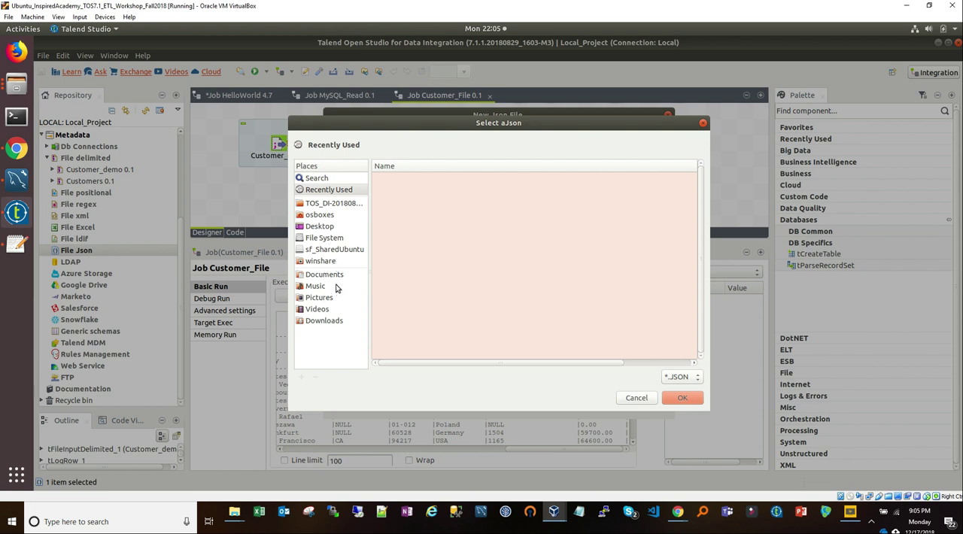
{"action": "left_click", "coordinate": [335, 207]}
{"action": "left_click", "coordinate": [421, 147]}
{"action": "left_click", "coordinate": [385, 145]}
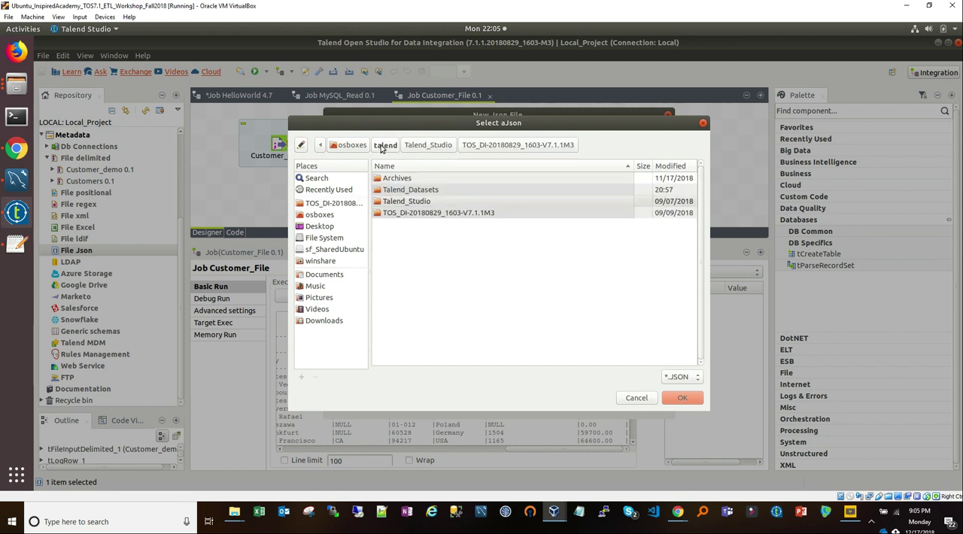
{"action": "double_click", "coordinate": [400, 191]}
{"action": "double_click", "coordinate": [398, 179]}
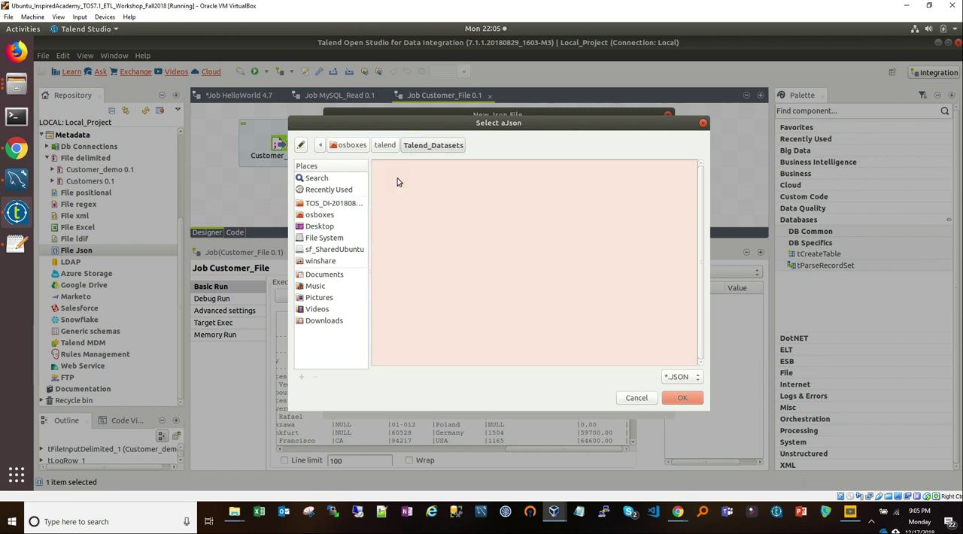
{"action": "left_click", "coordinate": [669, 380]}
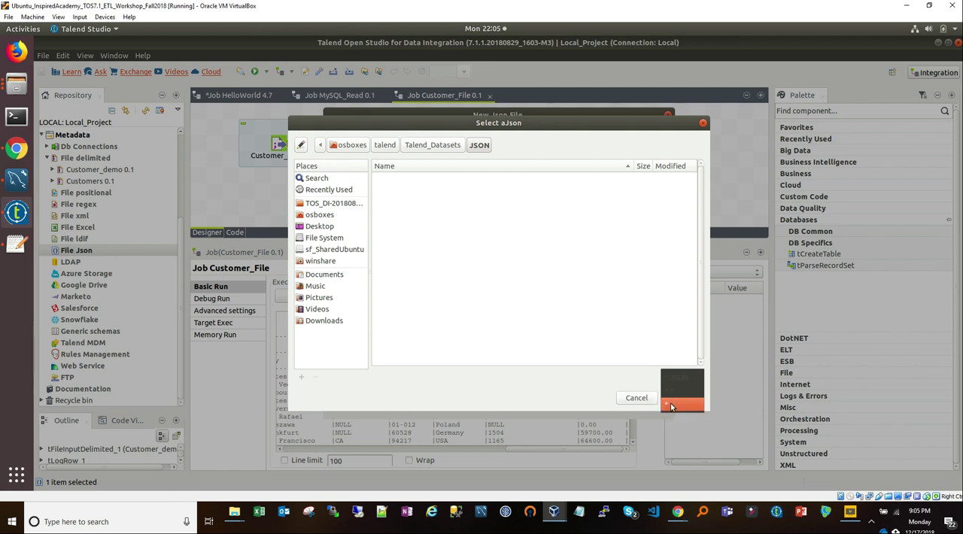
{"action": "left_click", "coordinate": [677, 393]}
{"action": "left_click", "coordinate": [407, 178]}
{"action": "left_click", "coordinate": [681, 397]}
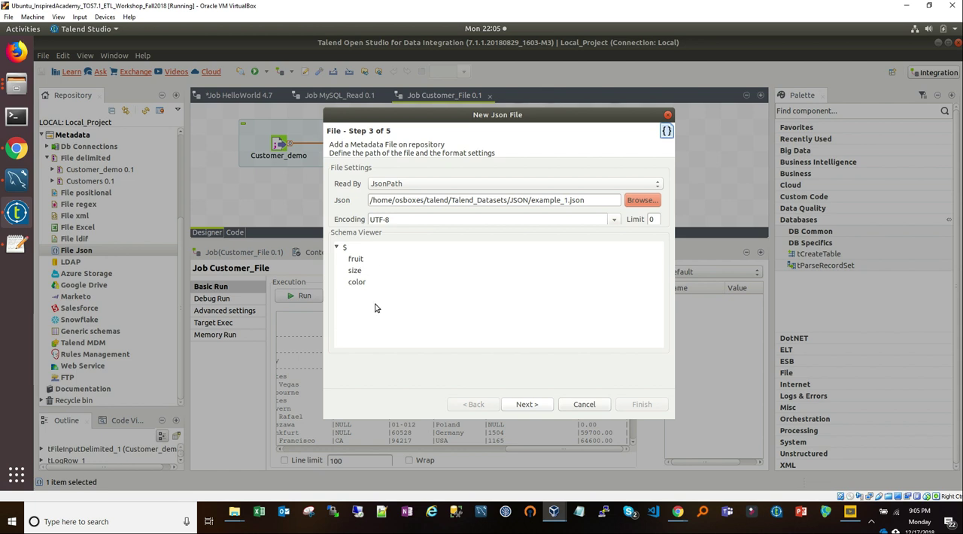
Step: Continue to the parse settings, map $ as the path loop expression and add fruit, size and color as fields to extract
{"action": "left_click", "coordinate": [530, 406]}
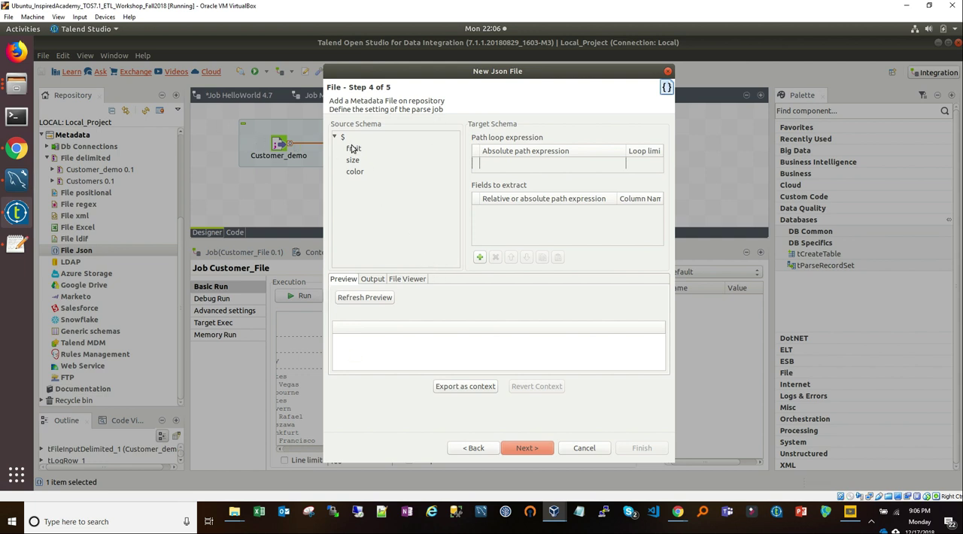
{"action": "left_click_drag", "start_coordinate": [343, 137], "coordinate": [485, 162]}
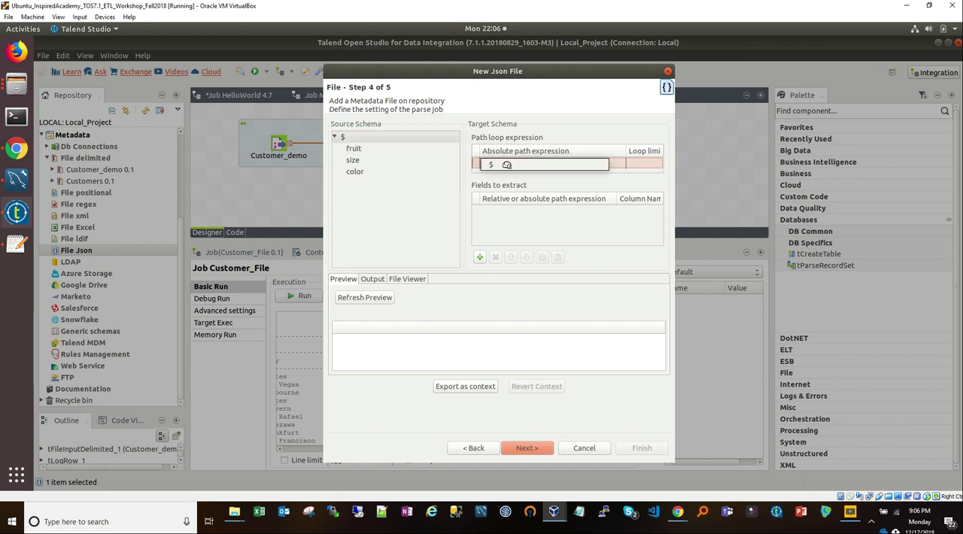
{"action": "left_click", "coordinate": [351, 153]}
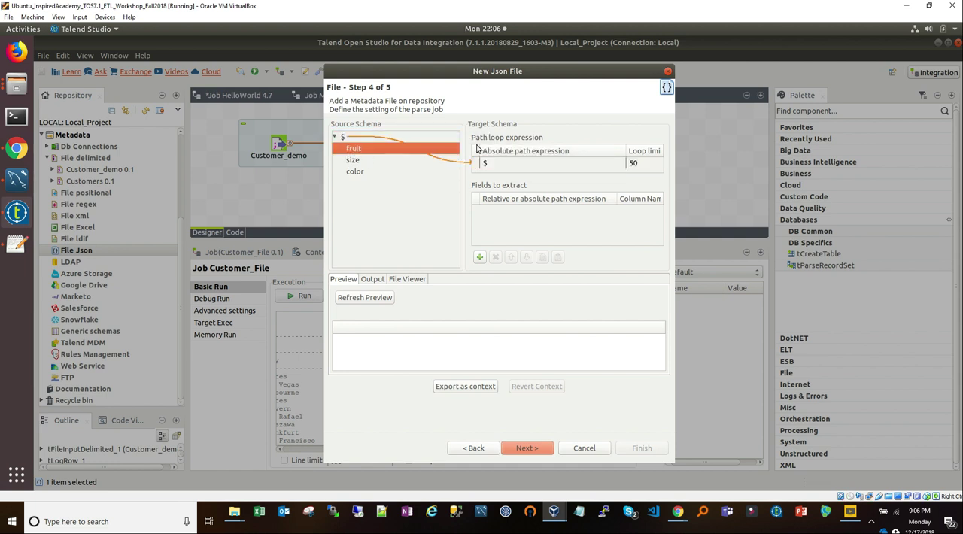
{"action": "left_click", "coordinate": [366, 172], "text": "shift"}
{"action": "left_click_drag", "start_coordinate": [366, 164], "coordinate": [557, 230]}
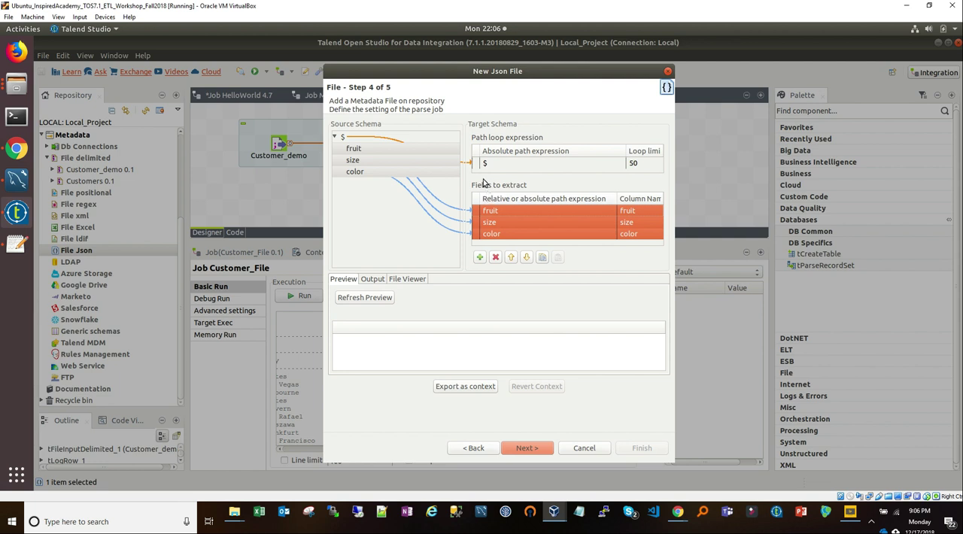
Step: Refresh the data preview, finish the Fruits_JSON metadata with the proposed schema and expand File Json in the repository
{"action": "left_click", "coordinate": [381, 297]}
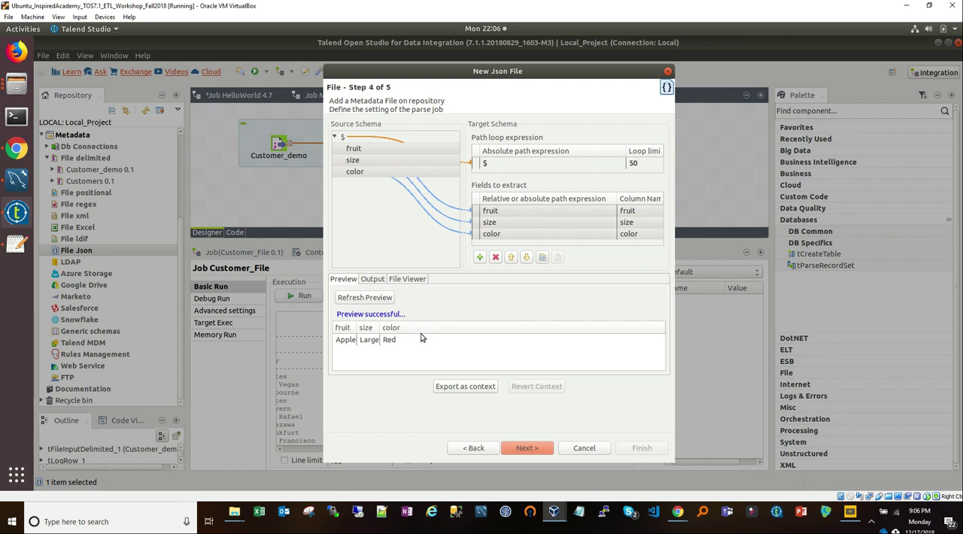
{"action": "left_click", "coordinate": [514, 444]}
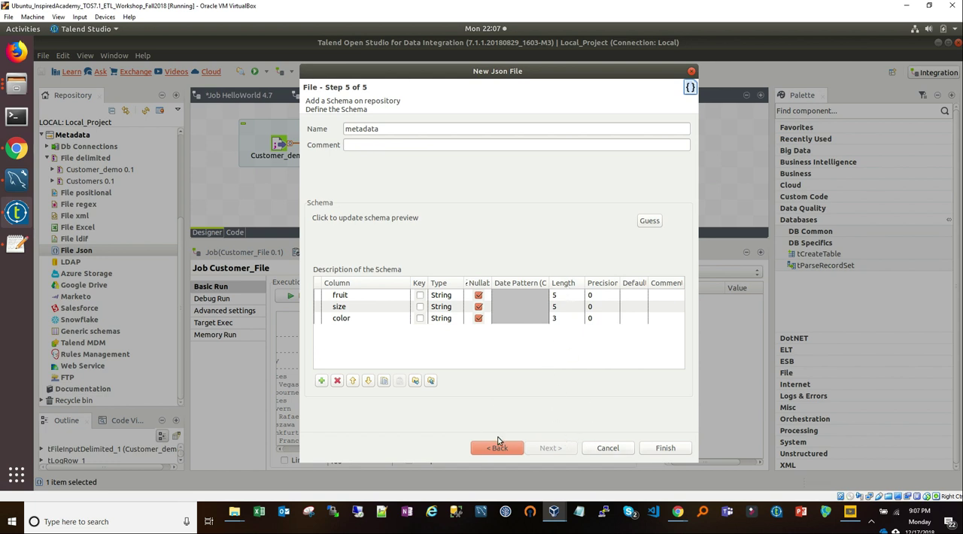
{"action": "left_click", "coordinate": [654, 449]}
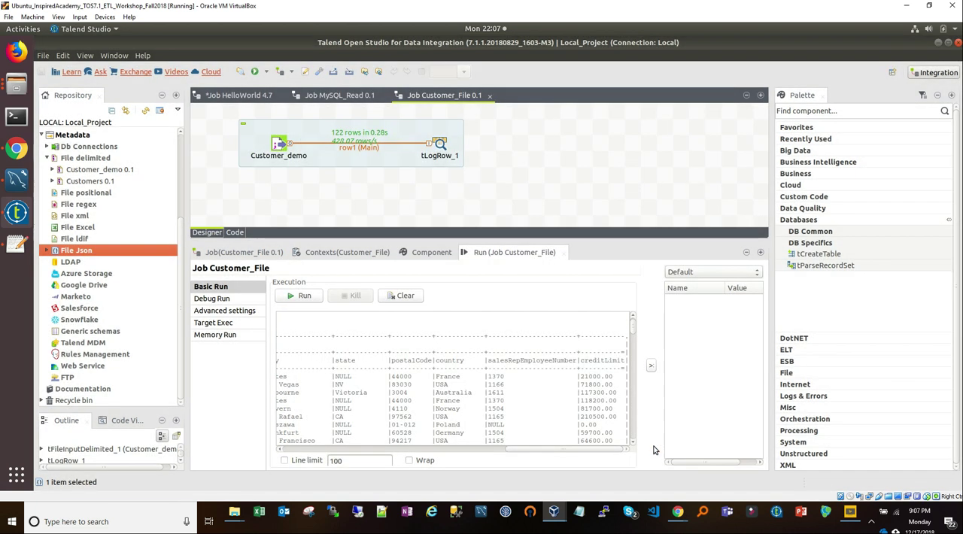
{"action": "left_click", "coordinate": [46, 251]}
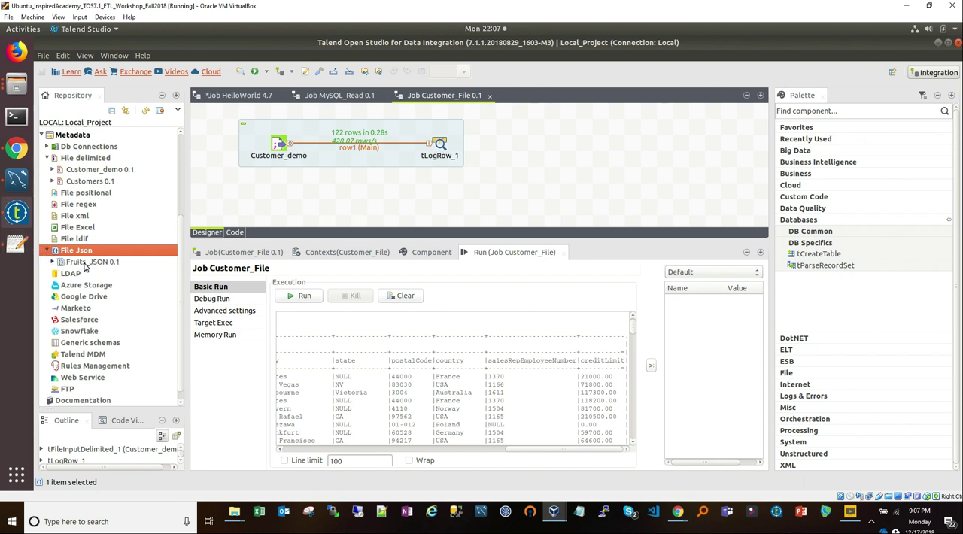
Step: Create a new job named Fruits_Json in the MetaData folder under Job Designs
{"action": "scroll", "coordinate": [63, 188], "scroll_direction": "up", "scroll_amount": 5}
{"action": "left_click", "coordinate": [63, 191]}
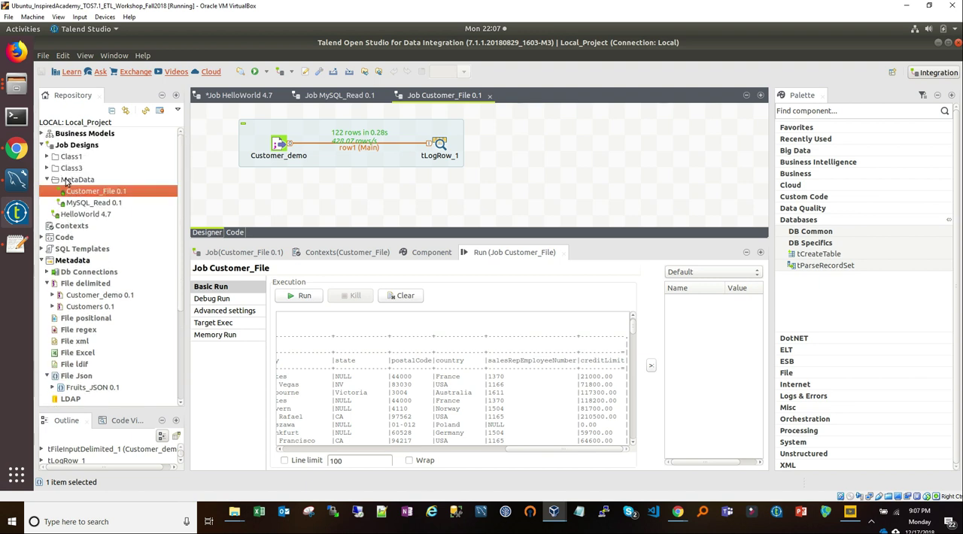
{"action": "left_click", "coordinate": [74, 180]}
{"action": "right_click", "coordinate": [74, 181]}
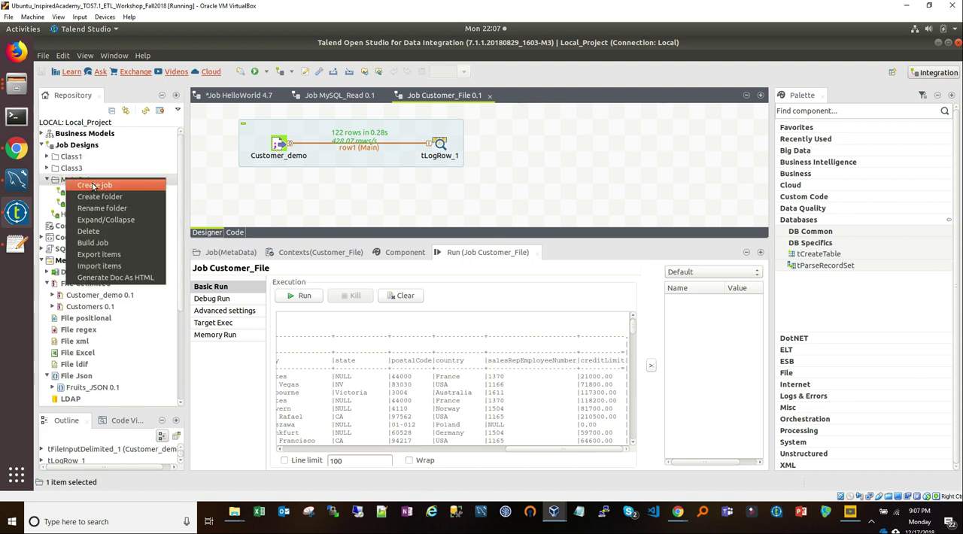
{"action": "left_click", "coordinate": [94, 187]}
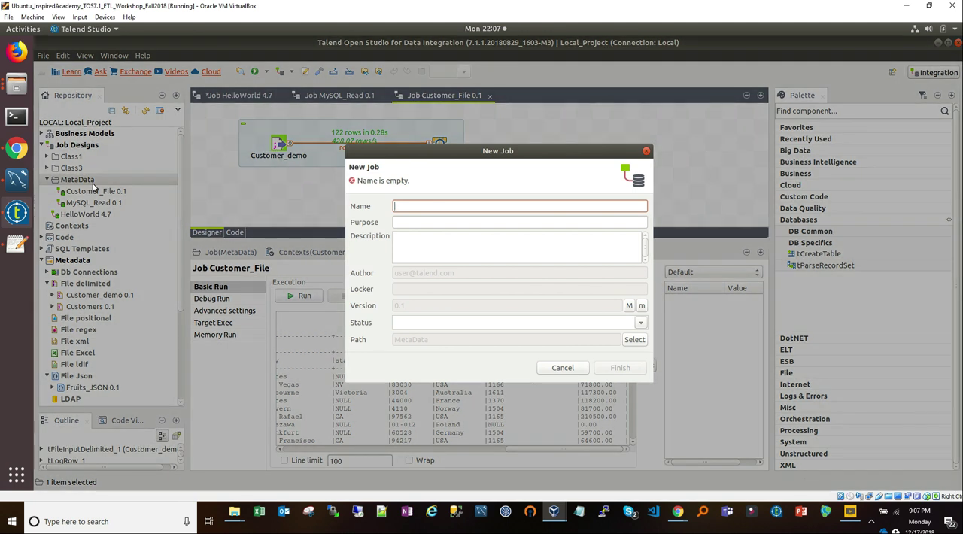
{"action": "type", "text": "Fruits_Json"}
{"action": "key", "text": "Return"}
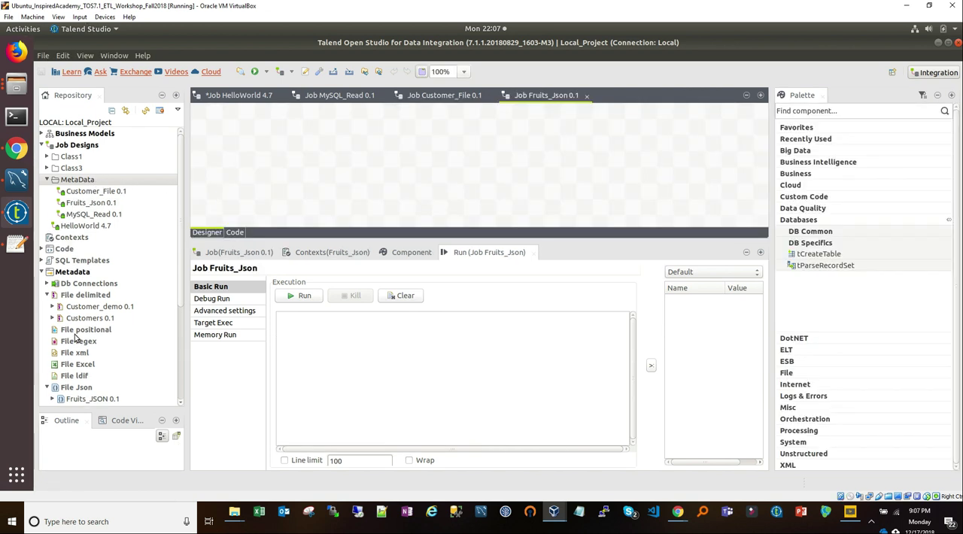
Step: Place the Fruits_JSON metadata on the job canvas as a tFileInputJSON component and add a tLogRow component beside it
{"action": "scroll", "coordinate": [88, 353], "scroll_direction": "down", "scroll_amount": 2}
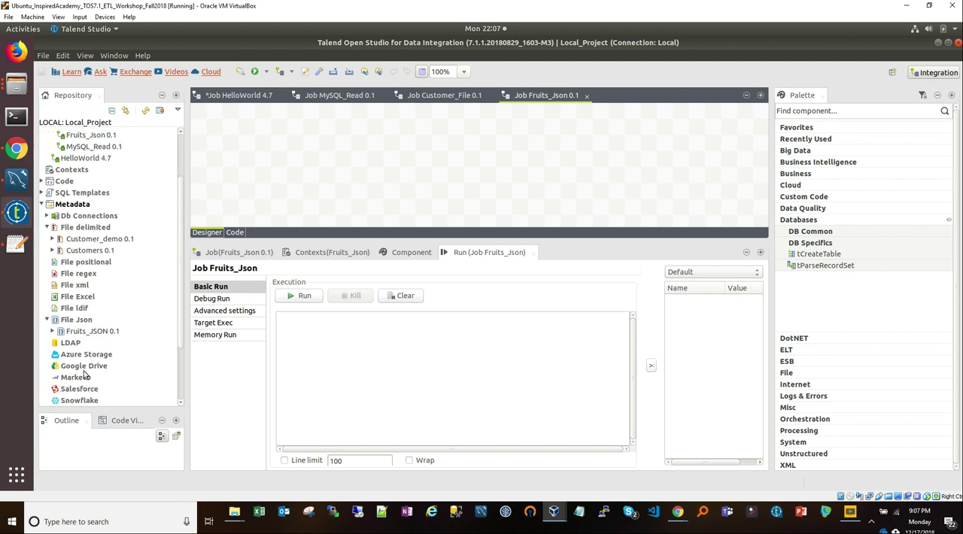
{"action": "left_click_drag", "start_coordinate": [88, 332], "coordinate": [267, 159]}
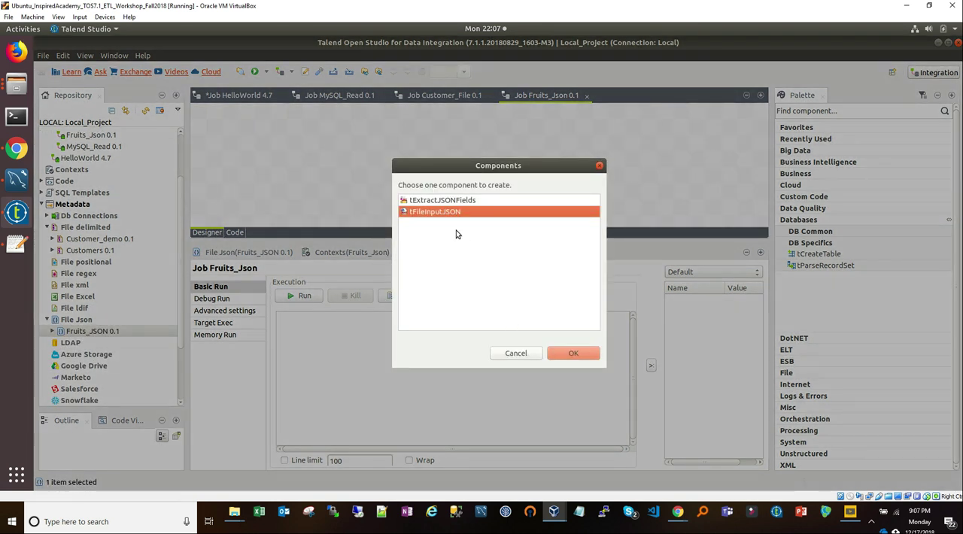
{"action": "left_click", "coordinate": [577, 354]}
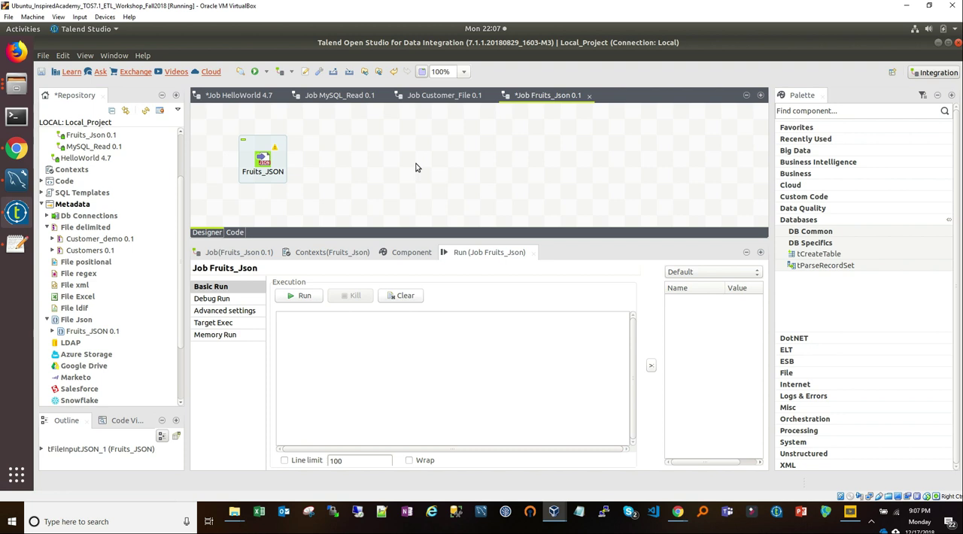
{"action": "type", "text": "tlog"}
{"action": "key", "text": "Return"}
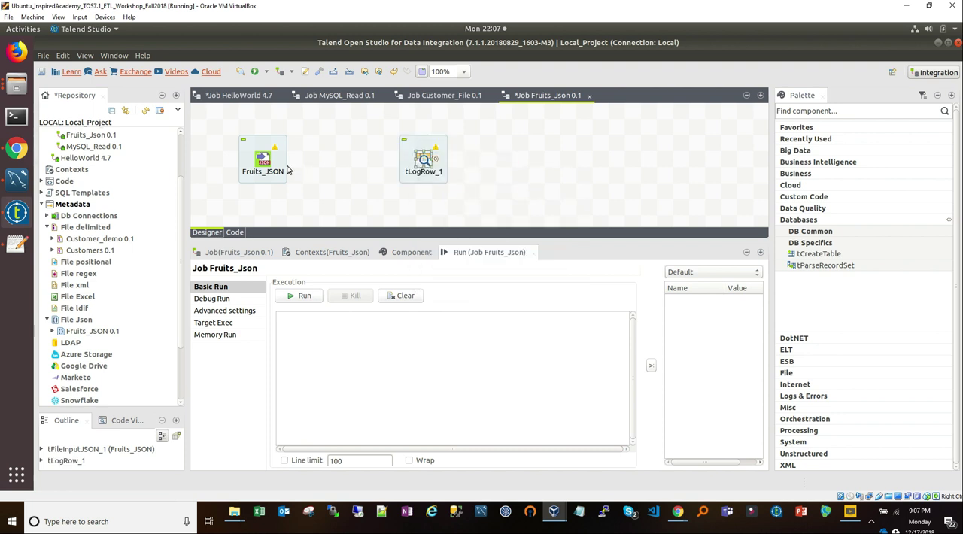
Step: Connect the Fruits_JSON component to tLogRow_1 with a Main row
{"action": "left_click", "coordinate": [263, 162]}
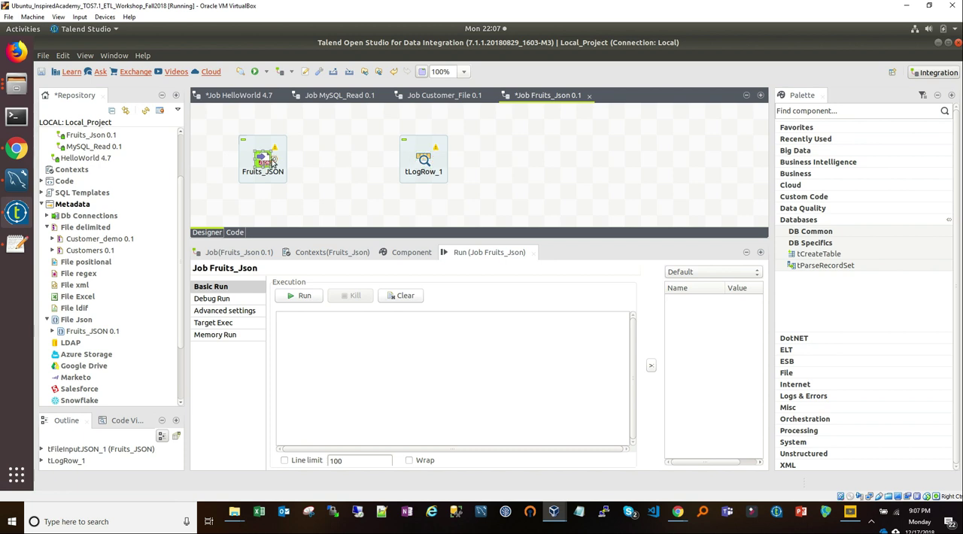
{"action": "right_click", "coordinate": [272, 161]}
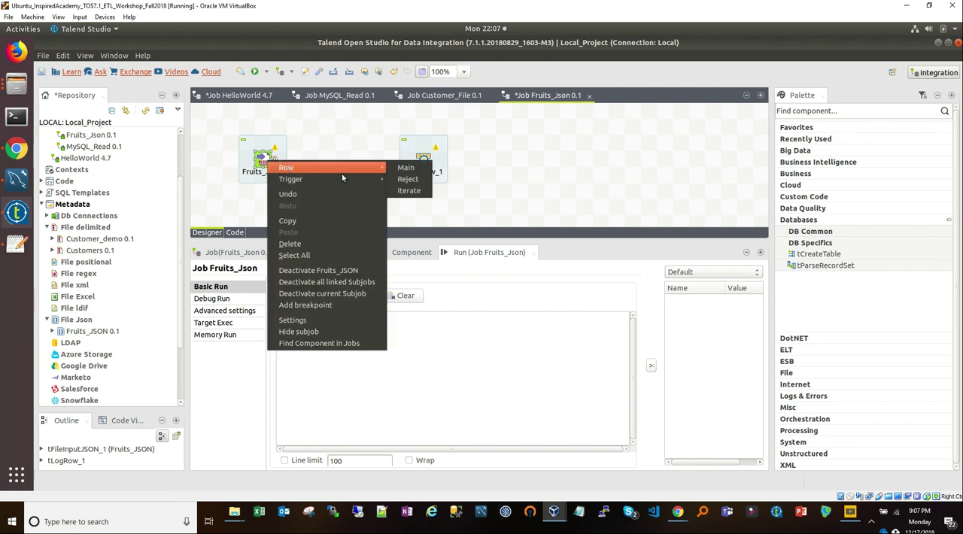
{"action": "left_click", "coordinate": [406, 167]}
{"action": "left_click", "coordinate": [426, 164]}
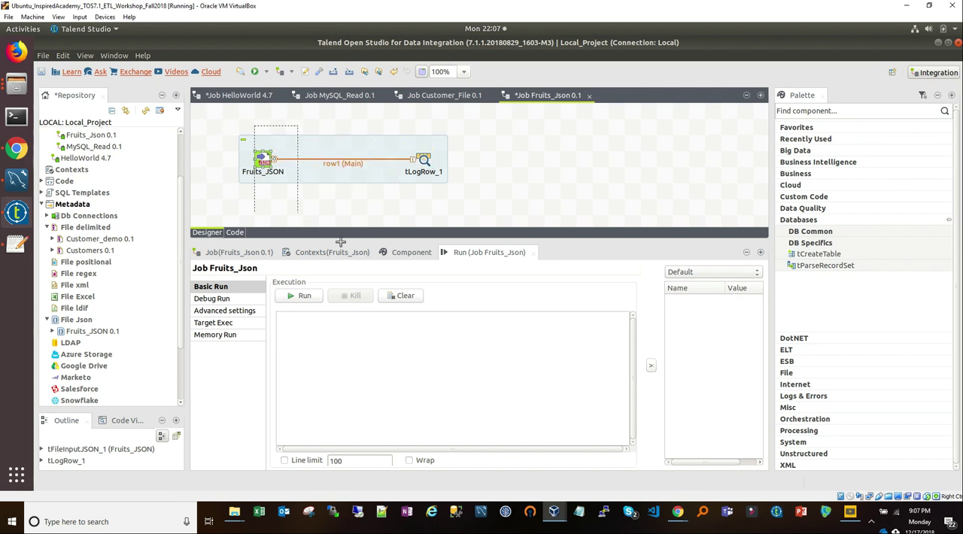
Step: Run the Fruits_Json job and highlight the fruit row logged in the console output
{"action": "left_click", "coordinate": [304, 297]}
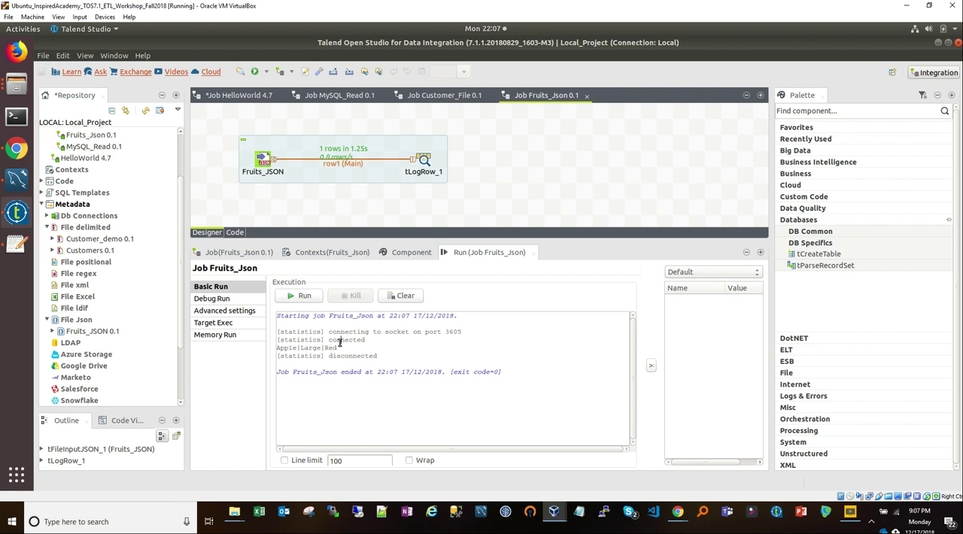
{"action": "left_click_drag", "start_coordinate": [343, 347], "coordinate": [256, 344]}
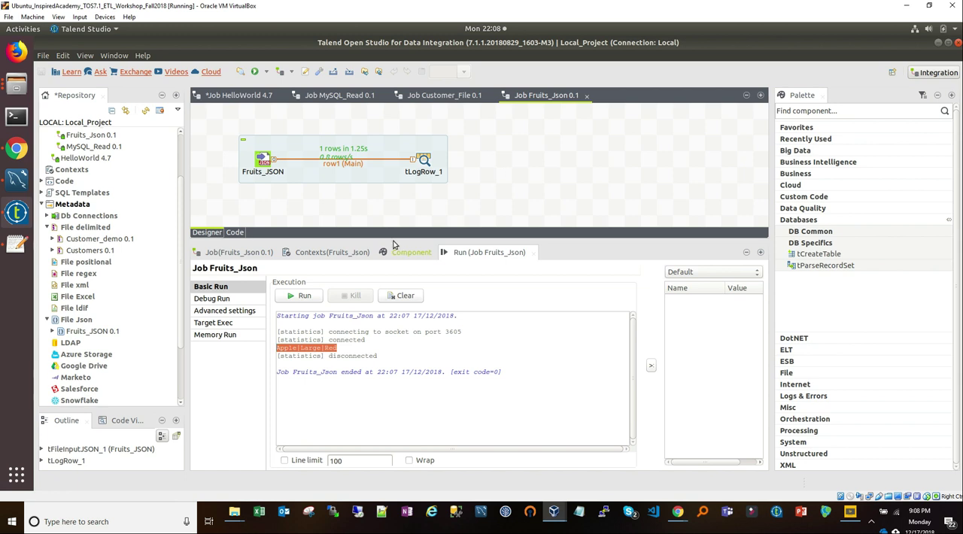
{"action": "right_click", "coordinate": [64, 291]}
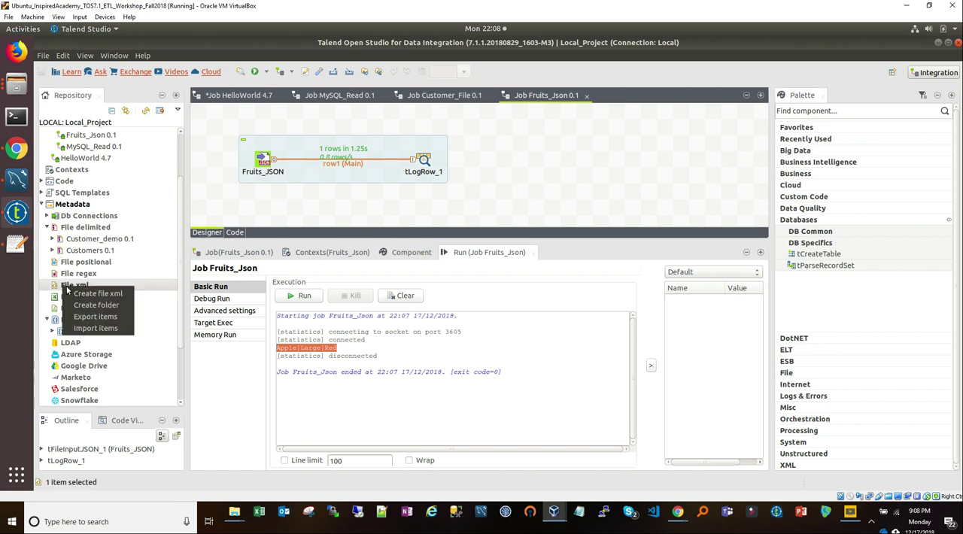
{"action": "left_click", "coordinate": [92, 295]}
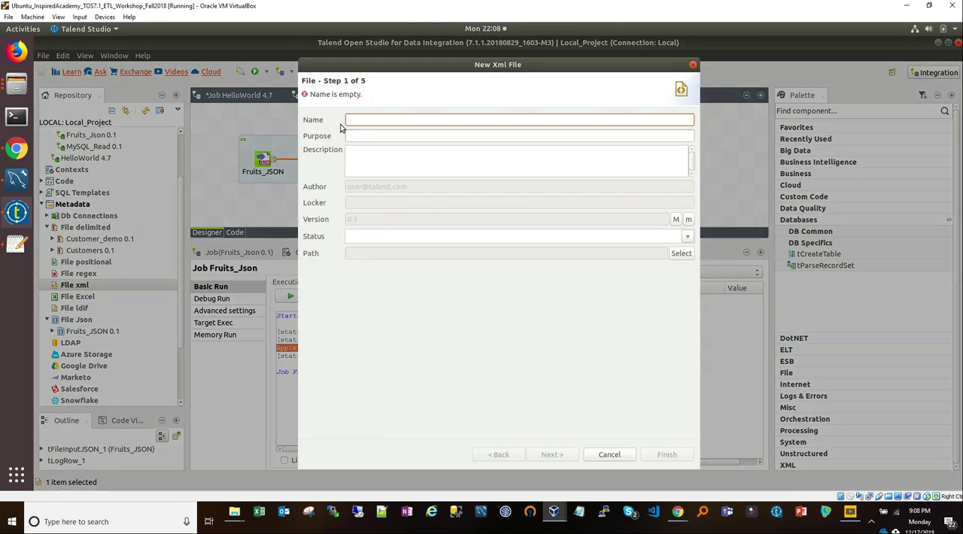
{"action": "left_click", "coordinate": [608, 456]}
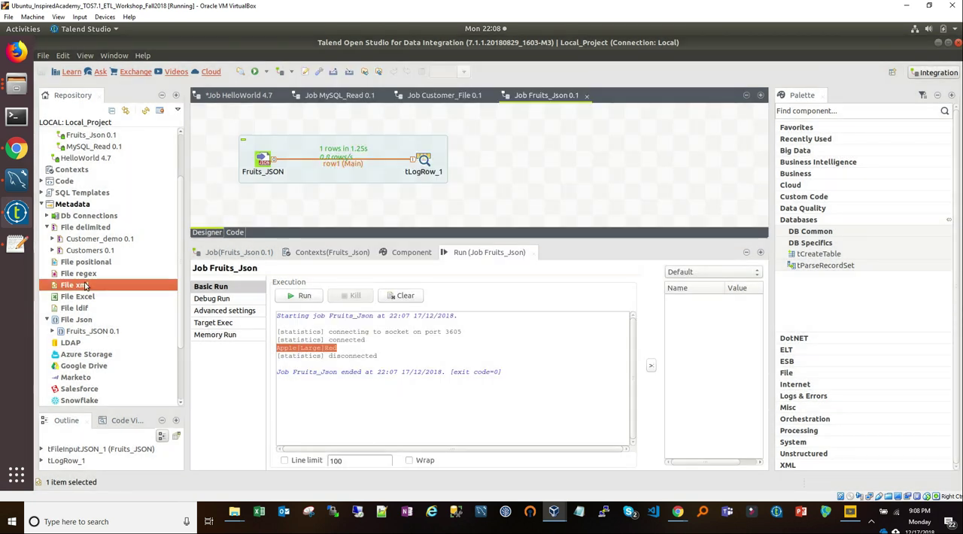
Step: Collapse the File delimited and File Json nodes under Metadata in the repository
{"action": "left_click", "coordinate": [47, 228]}
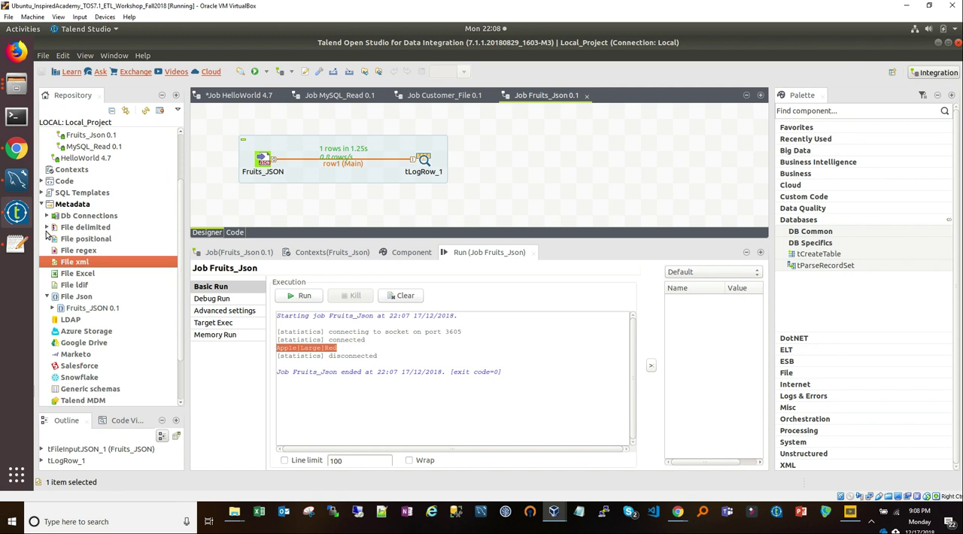
{"action": "left_click", "coordinate": [46, 297]}
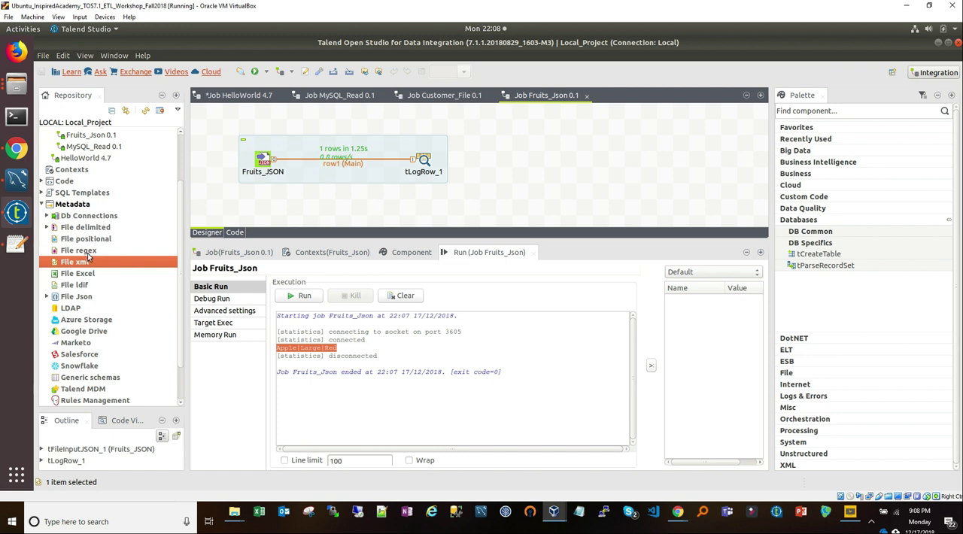
{"action": "scroll", "coordinate": [89, 258], "scroll_direction": "down", "scroll_amount": 2}
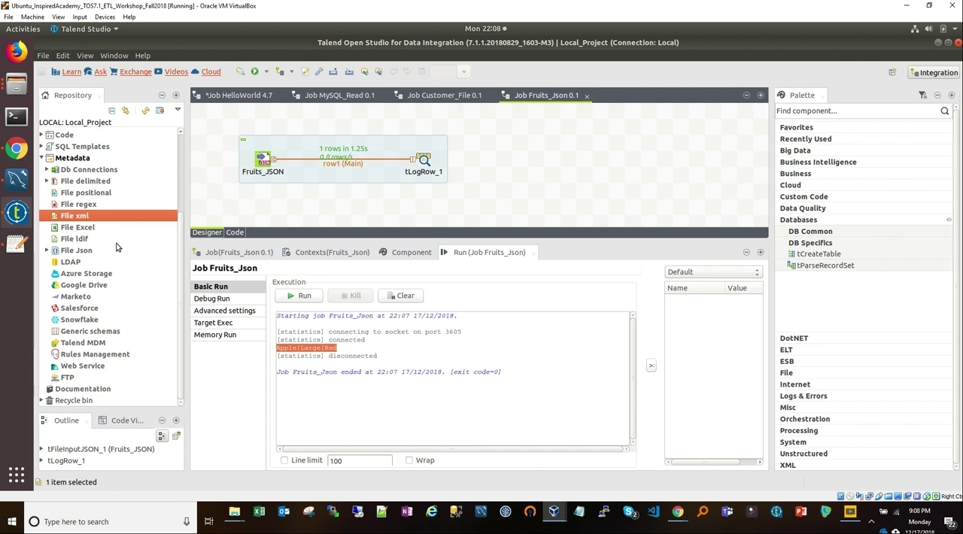
{"action": "right_click", "coordinate": [84, 325]}
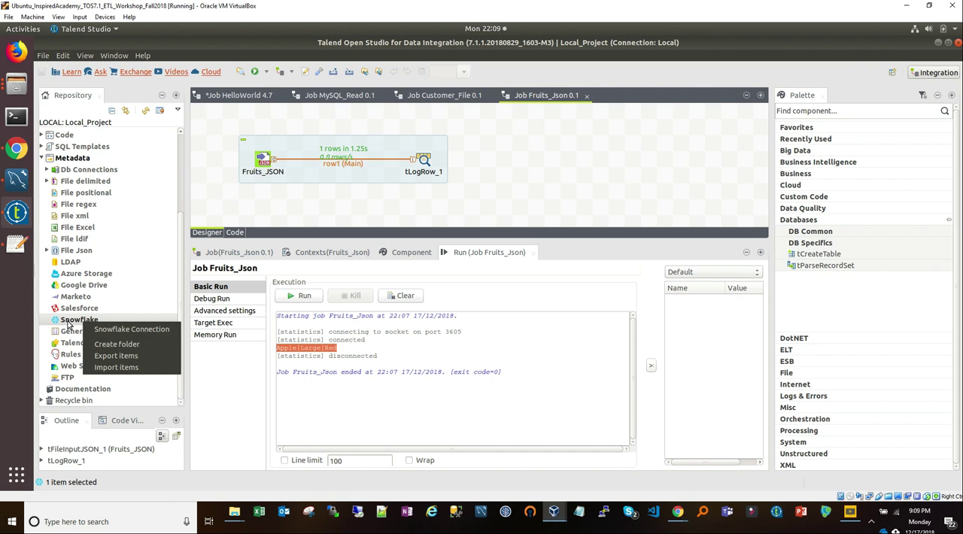
{"action": "left_click", "coordinate": [117, 329]}
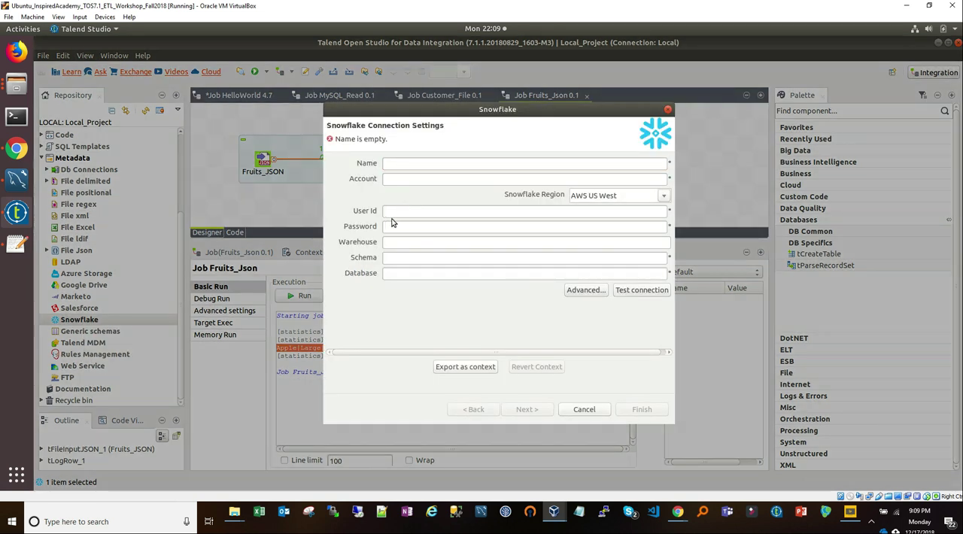
{"action": "left_click", "coordinate": [430, 164]}
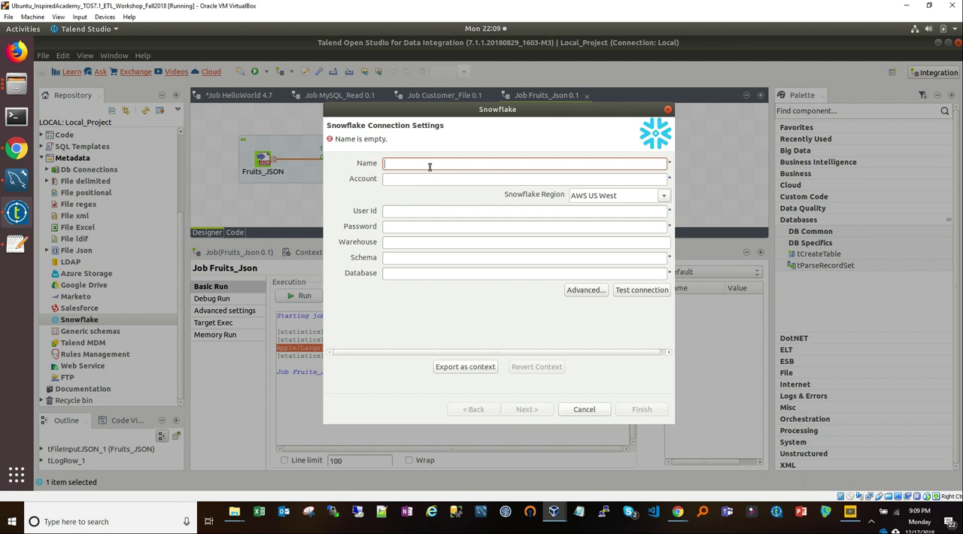
{"action": "type", "text": "Snowflake"}
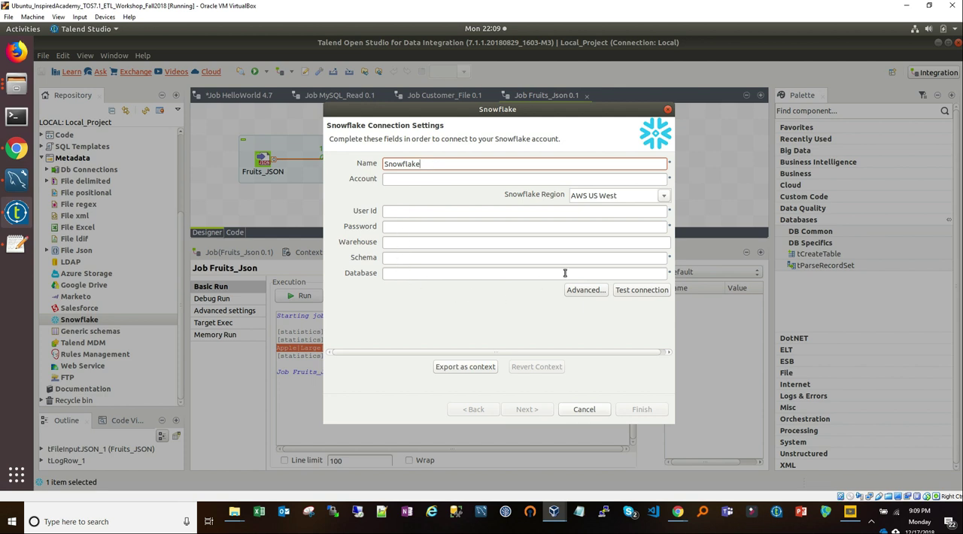
{"action": "left_click", "coordinate": [663, 196]}
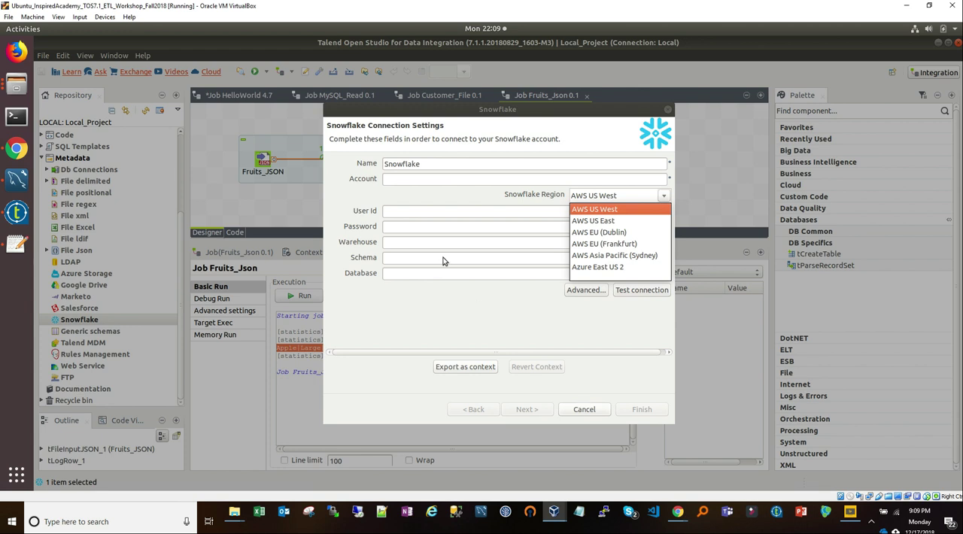
{"action": "left_click", "coordinate": [585, 409]}
{"action": "left_click", "coordinate": [585, 409]}
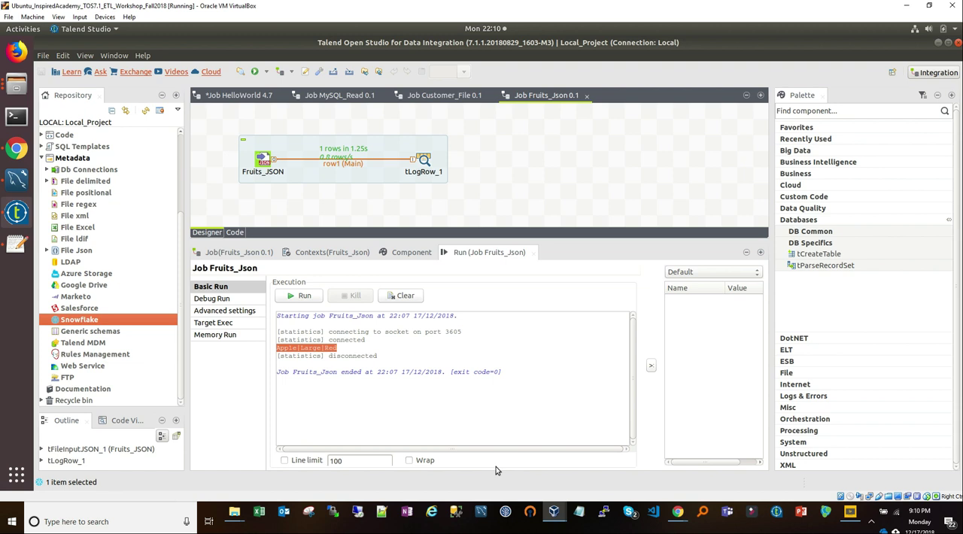
Step: Switch to the ETL - Detailed Concepts presentation in Chrome, review slide 3's metadata and file processing topics, and return to Talend
{"action": "mouse_move", "coordinate": [678, 514]}
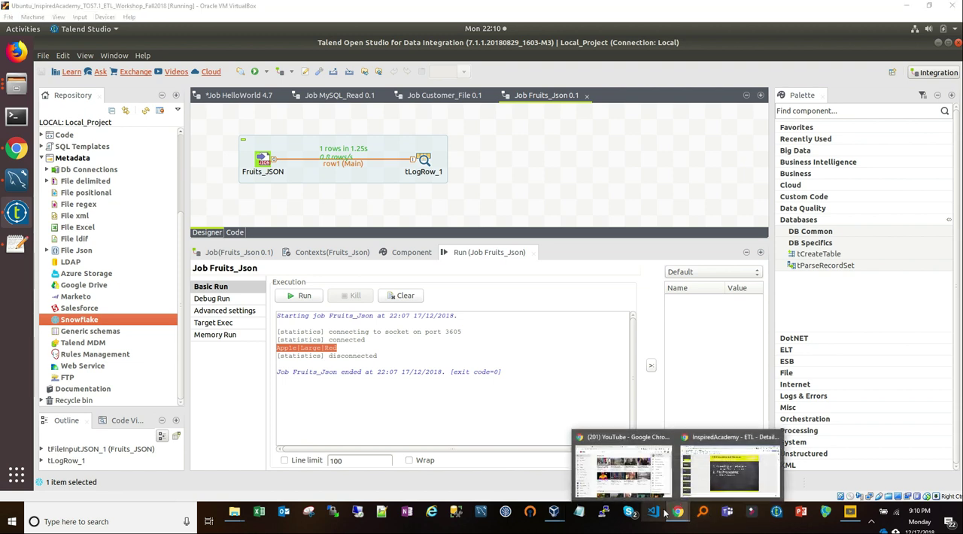
{"action": "left_click", "coordinate": [736, 460]}
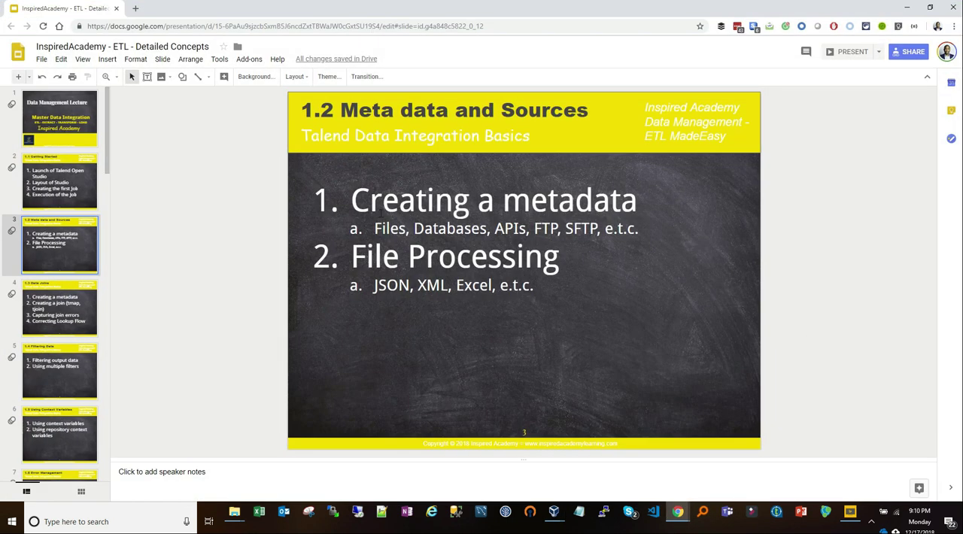
{"action": "left_click_drag", "start_coordinate": [353, 200], "coordinate": [638, 202]}
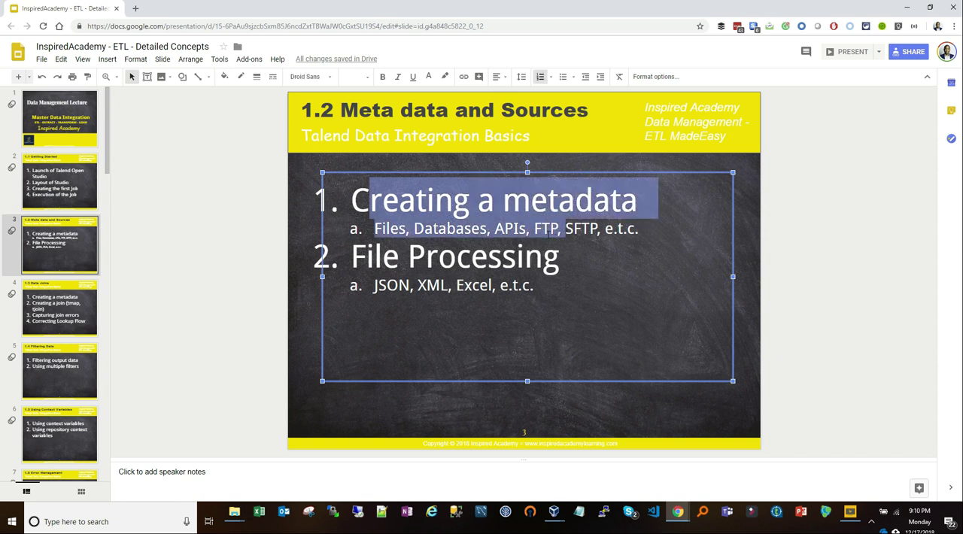
{"action": "left_click", "coordinate": [543, 256]}
{"action": "left_click_drag", "start_coordinate": [352, 255], "coordinate": [550, 297]}
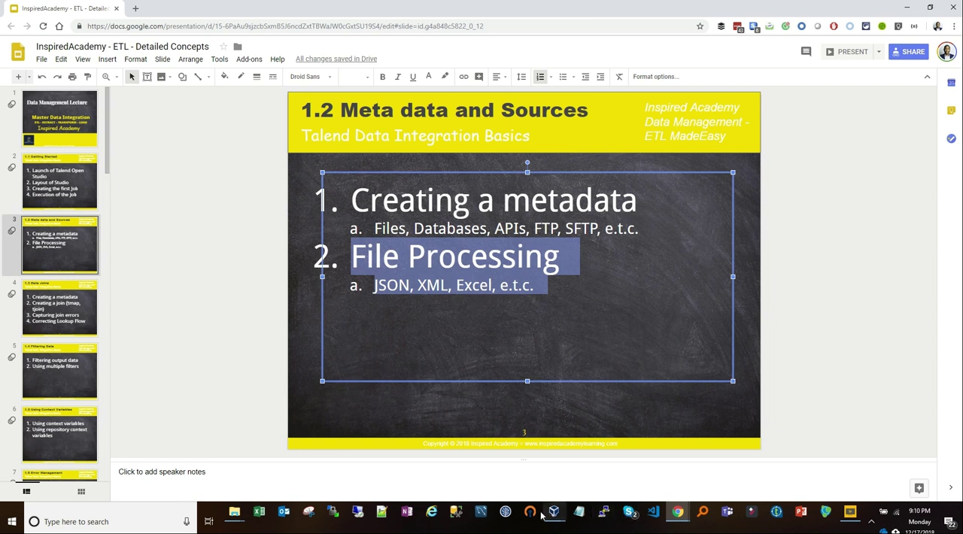
{"action": "left_click_drag", "start_coordinate": [506, 204], "coordinate": [646, 201]}
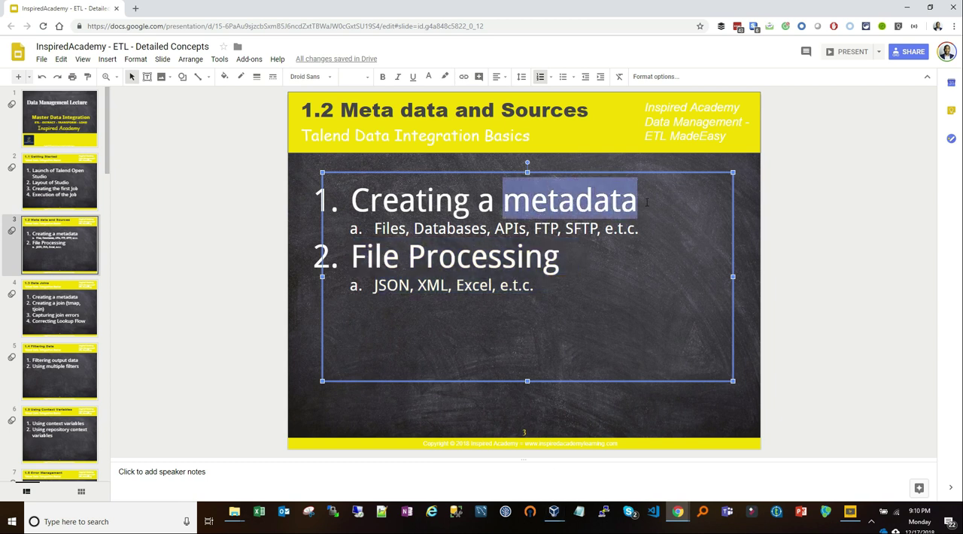
{"action": "left_click", "coordinate": [908, 7]}
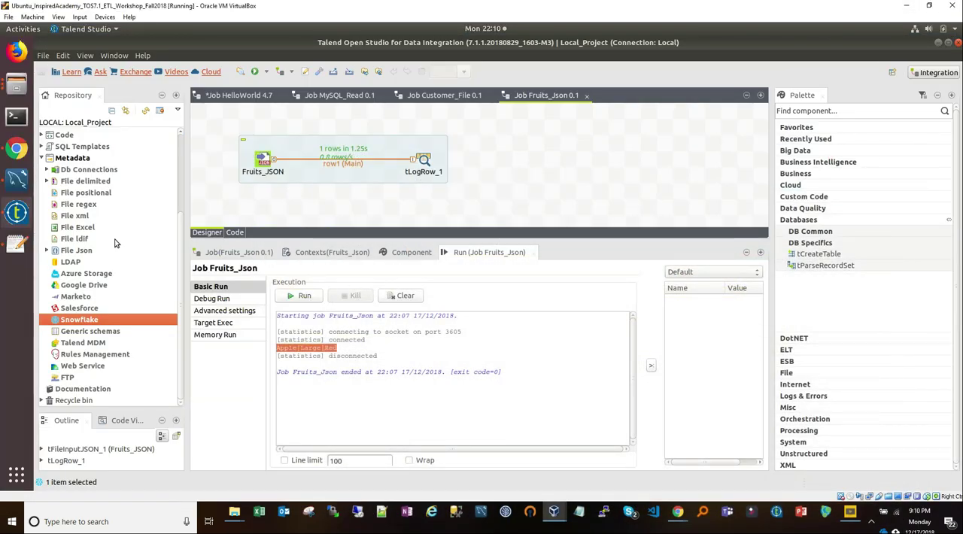
Step: Examine the schema columns of the Customer_demo delimited file metadata, and collapse its schema again
{"action": "left_click", "coordinate": [48, 181]}
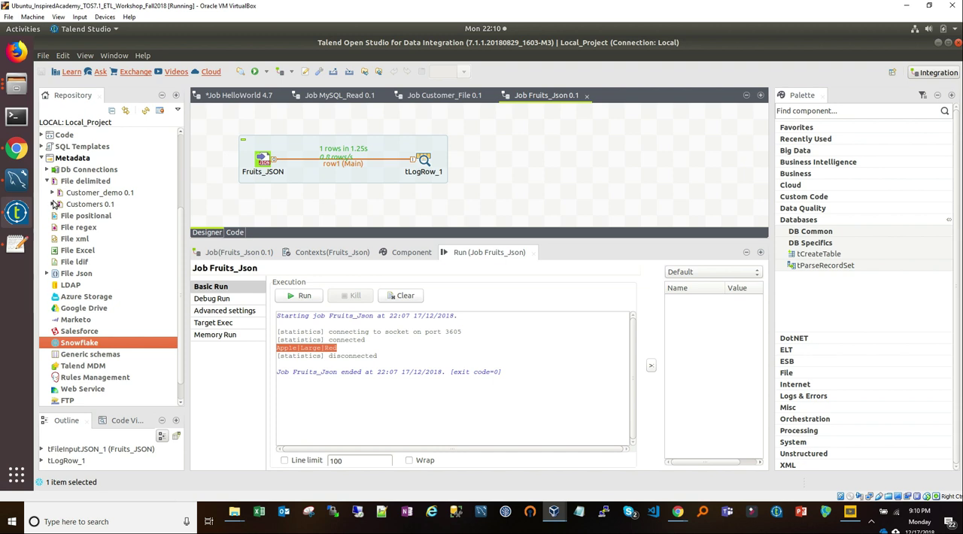
{"action": "left_click", "coordinate": [53, 193]}
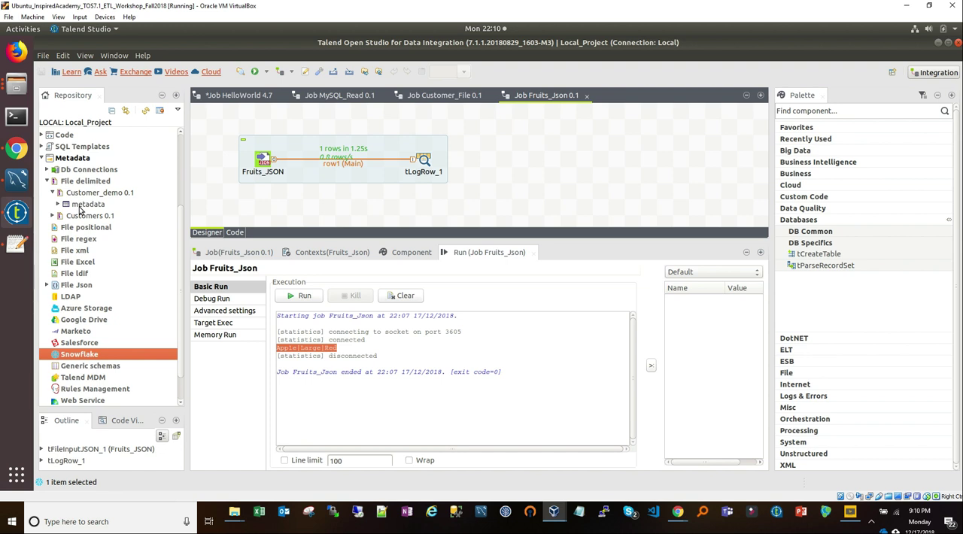
{"action": "left_click", "coordinate": [58, 205]}
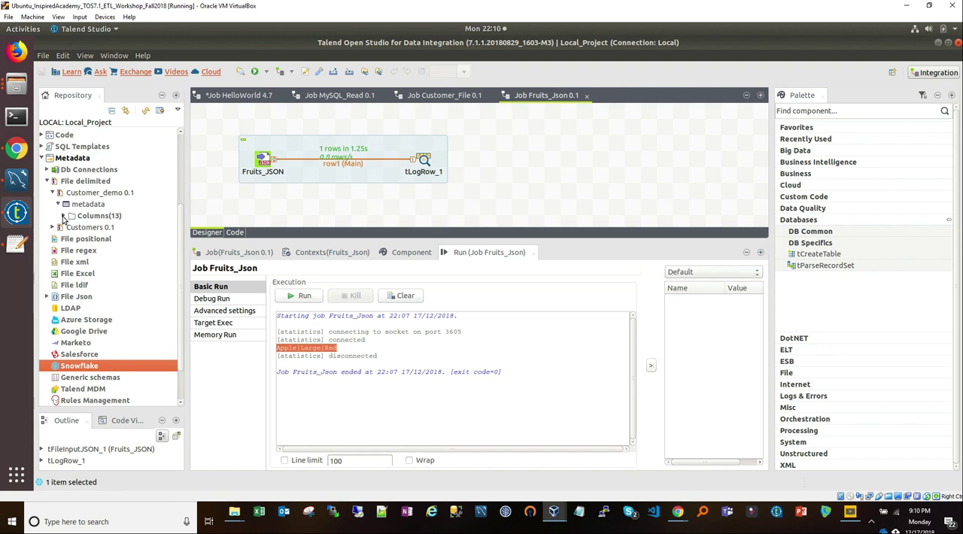
{"action": "left_click", "coordinate": [64, 216]}
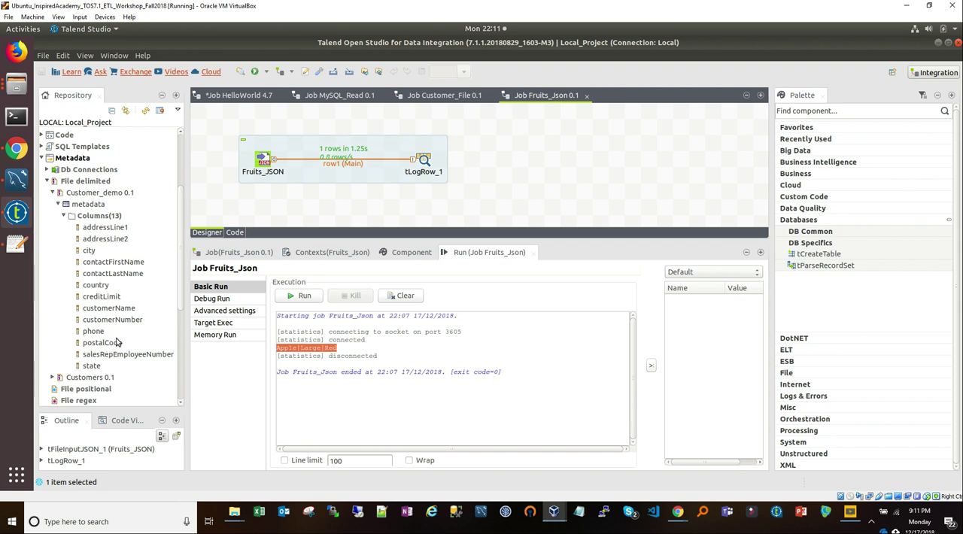
{"action": "left_click", "coordinate": [58, 205]}
Step: Start a new generic schema named Person under Metadata and proceed to its schema definition
{"action": "scroll", "coordinate": [58, 320], "scroll_direction": "down", "scroll_amount": 1}
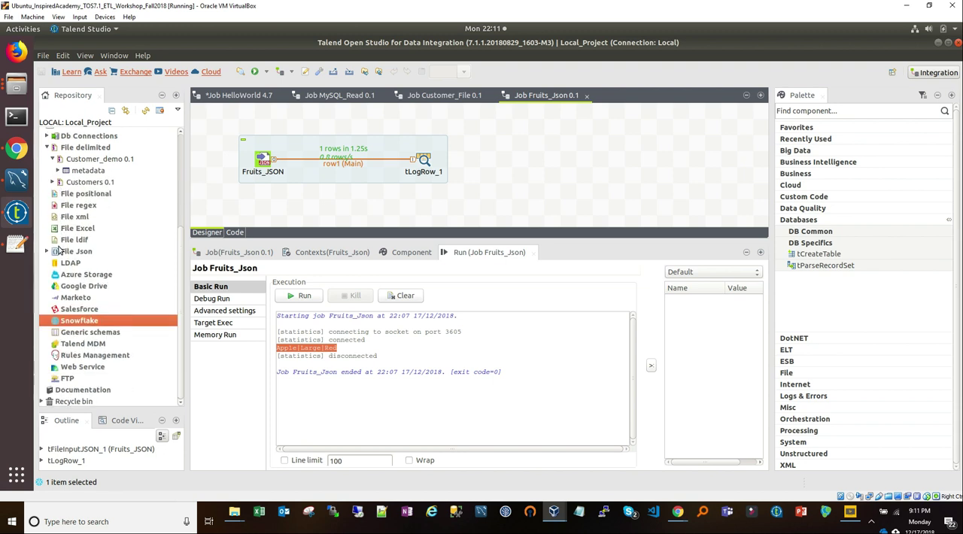
{"action": "left_click", "coordinate": [61, 335]}
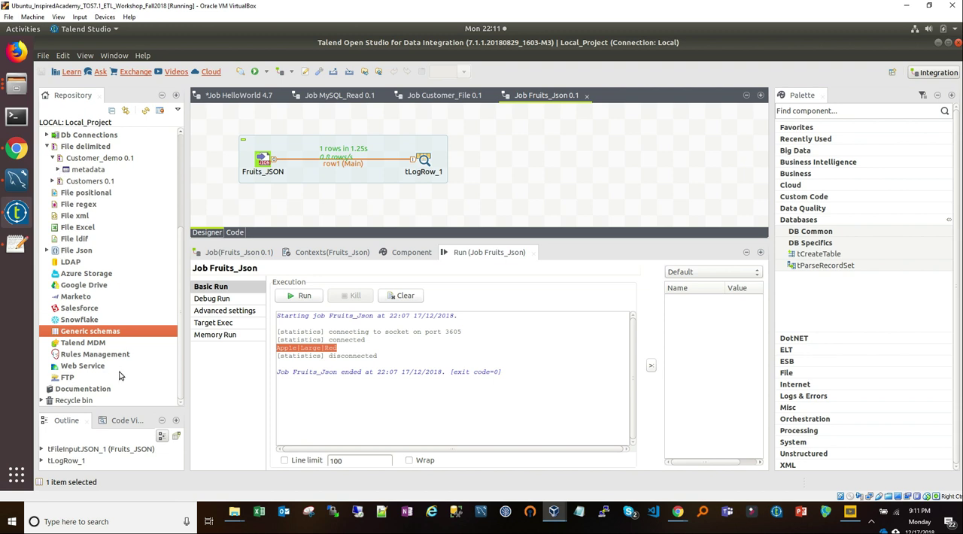
{"action": "right_click", "coordinate": [87, 334]}
{"action": "left_click", "coordinate": [113, 340]}
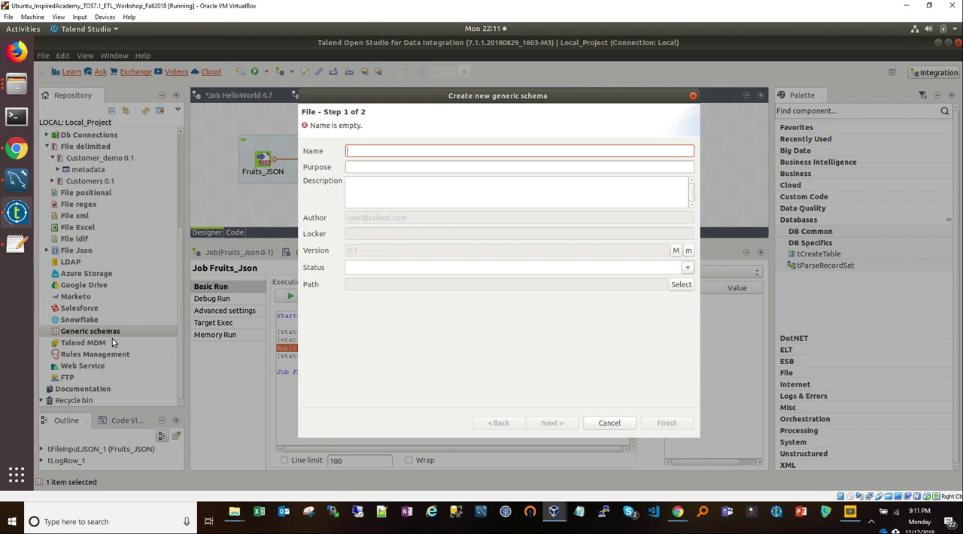
{"action": "type", "text": "Person"}
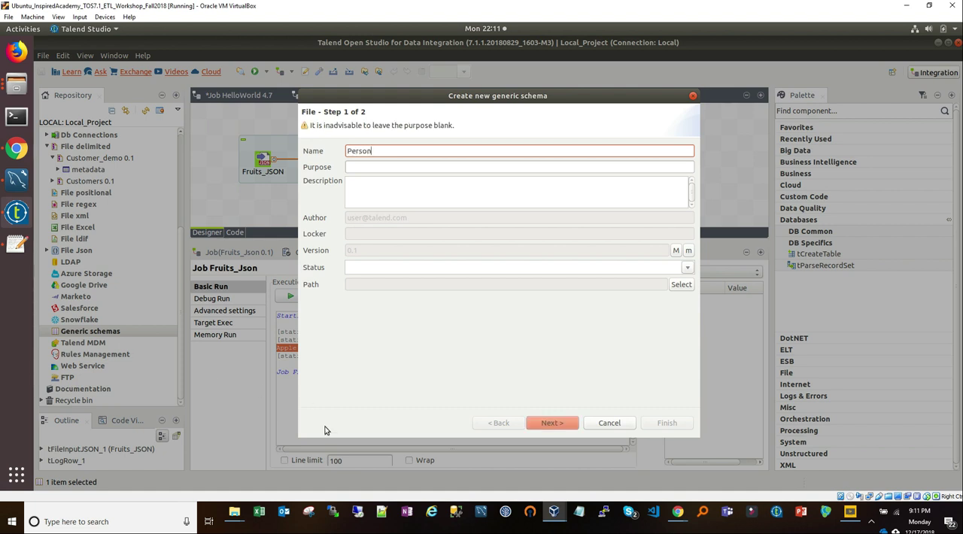
{"action": "left_click", "coordinate": [550, 423]}
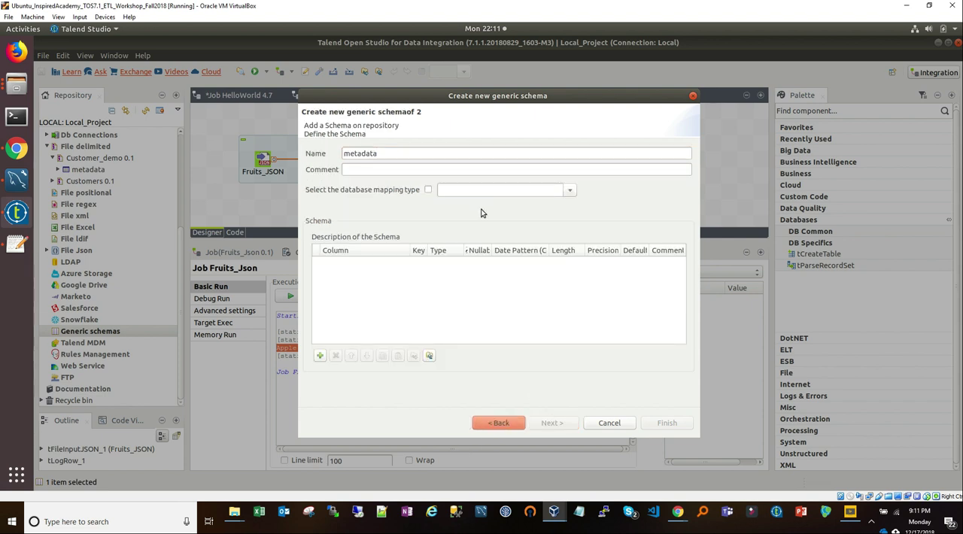
Step: Add the columns FirstName and LastName to the Person schema
{"action": "left_click", "coordinate": [318, 355]}
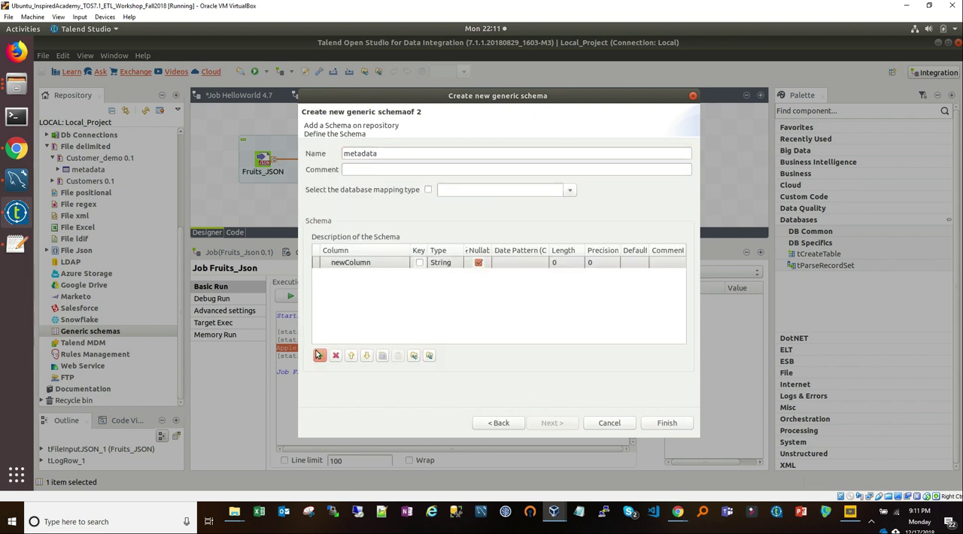
{"action": "left_click", "coordinate": [350, 268]}
{"action": "type", "text": "F"}
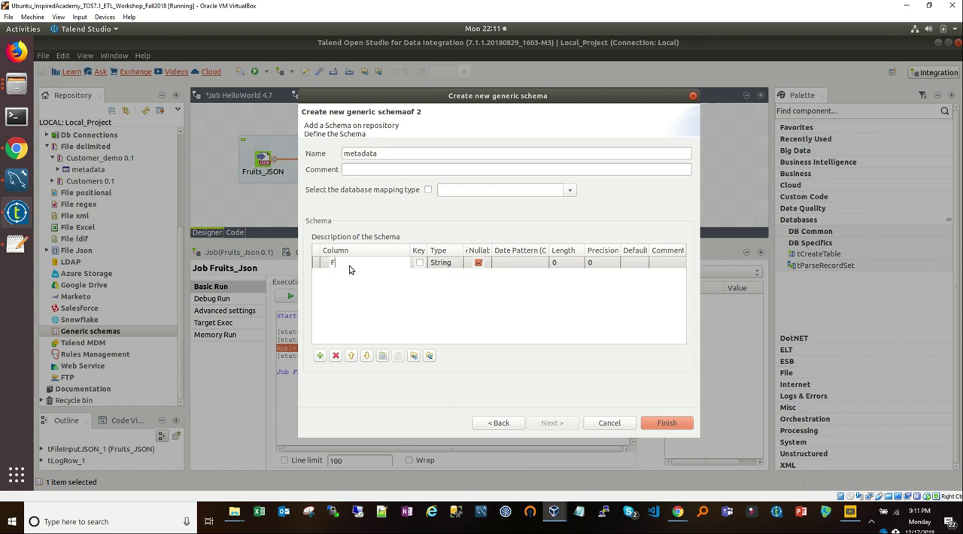
{"action": "type", "text": "irstName"}
{"action": "left_click", "coordinate": [320, 354]}
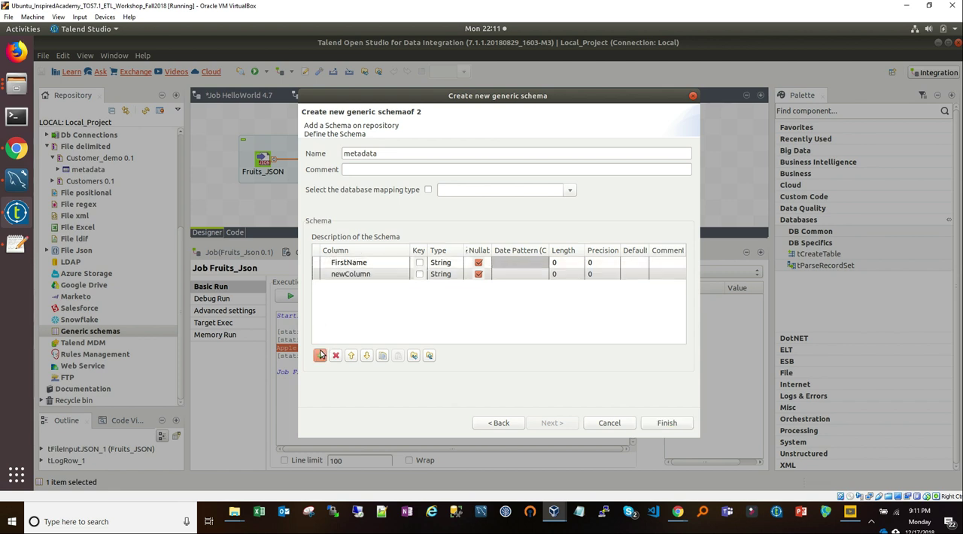
{"action": "left_click", "coordinate": [346, 275]}
{"action": "type", "text": "LastName"}
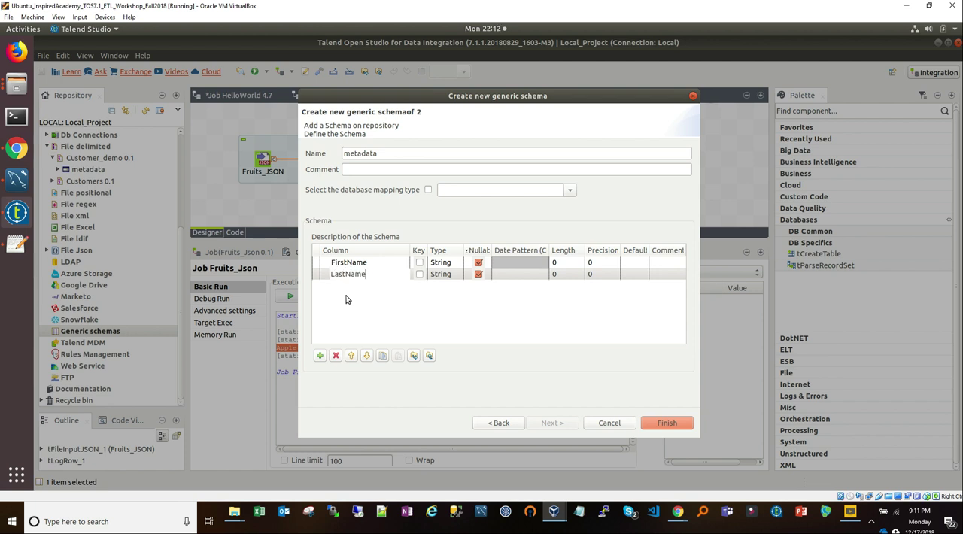
Step: Add a third column named Email to the Person schema
{"action": "left_click", "coordinate": [320, 355]}
{"action": "left_click", "coordinate": [350, 288]}
{"action": "type", "text": "De"}
{"action": "key", "text": "BackSpace"}
{"action": "key", "text": "BackSpace"}
{"action": "key", "text": "BackSpace"}
{"action": "key", "text": "BackSpace"}
{"action": "key", "text": "BackSpace"}
{"action": "type", "text": "Email"}
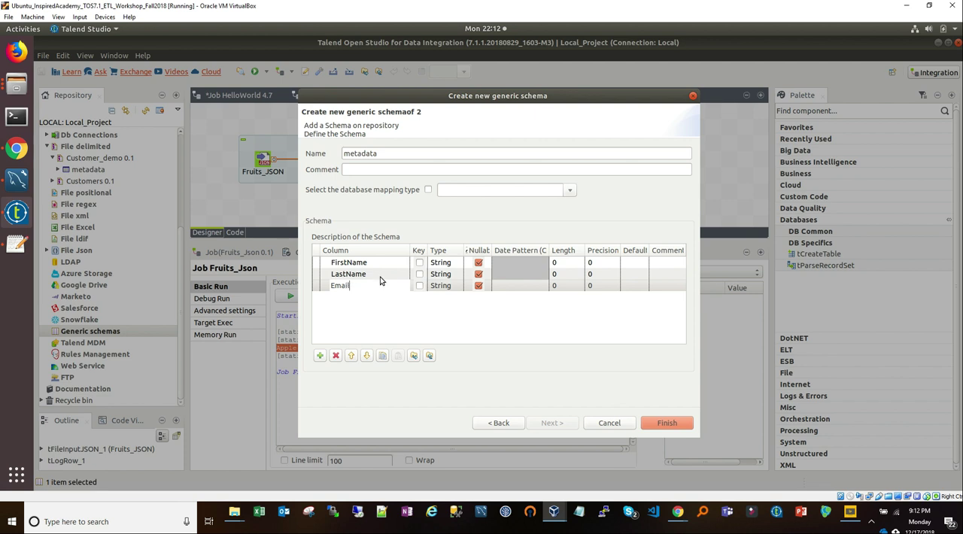
{"action": "left_click", "coordinate": [408, 336]}
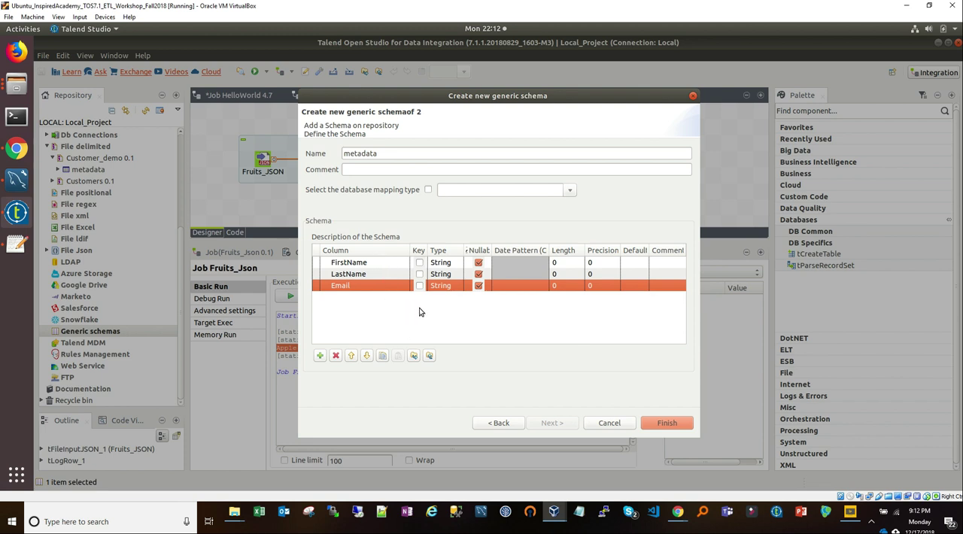
Step: Finish creating the Person generic schema and expand it under Generic schemas in the repository
{"action": "left_click_drag", "start_coordinate": [317, 134], "coordinate": [370, 135]}
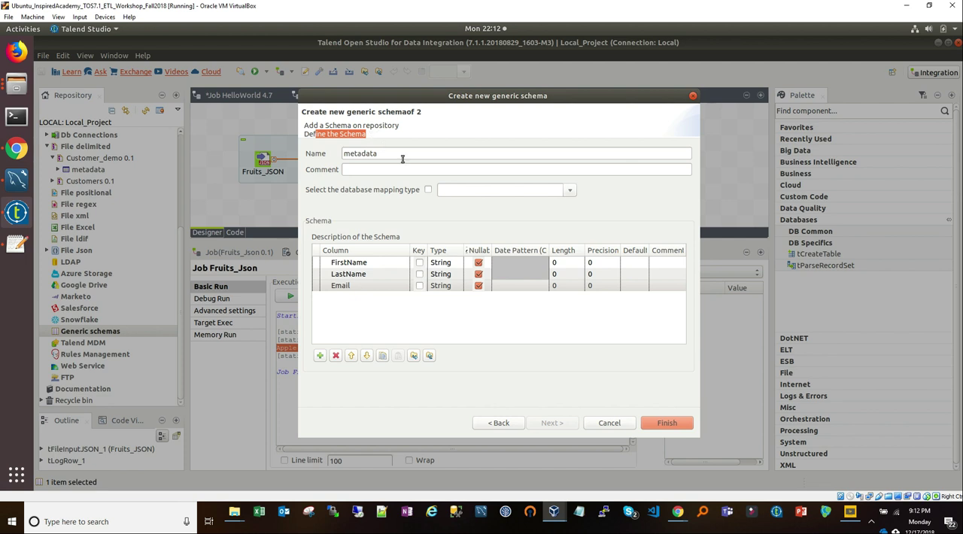
{"action": "left_click", "coordinate": [667, 423]}
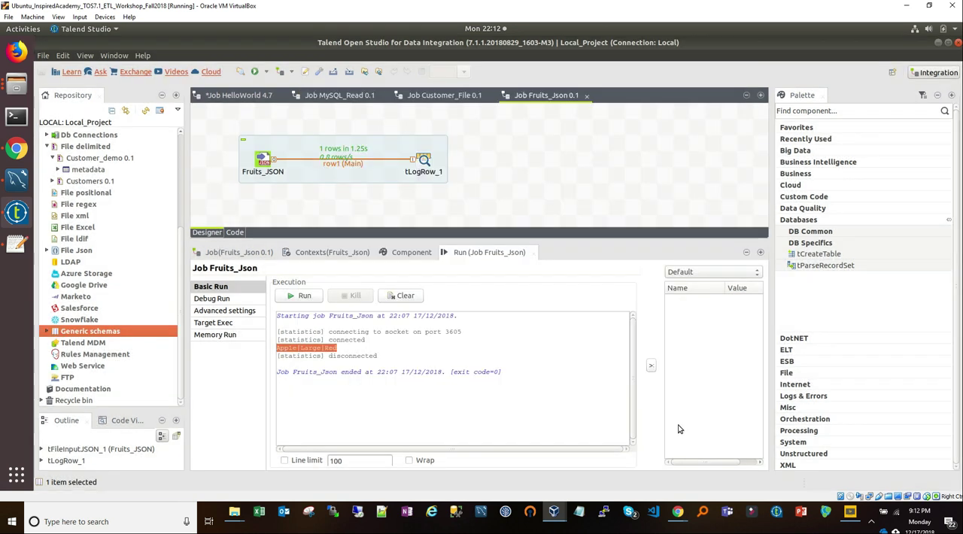
{"action": "left_click", "coordinate": [48, 332]}
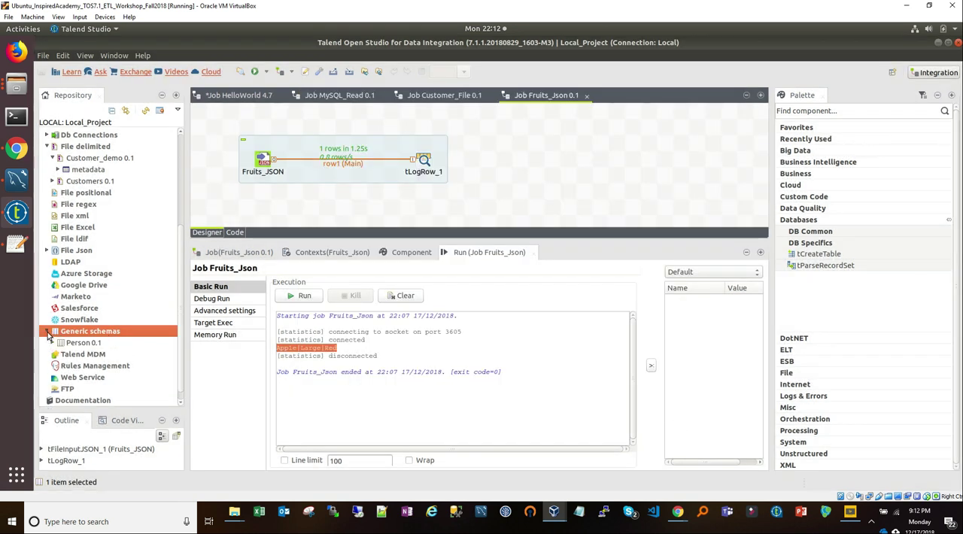
{"action": "left_click", "coordinate": [53, 343]}
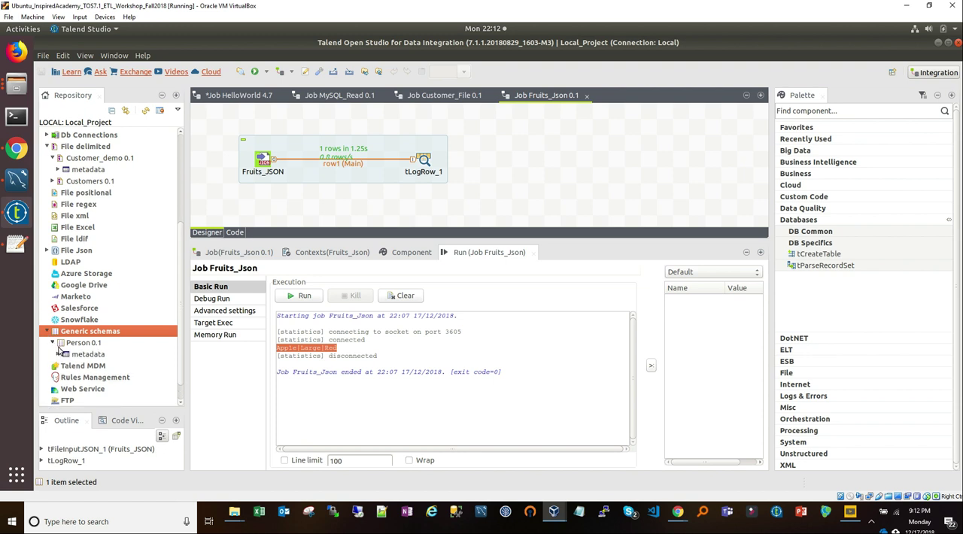
Step: Try to place the Person generic schema on the Fruits_Json job canvas
{"action": "left_click", "coordinate": [73, 342]}
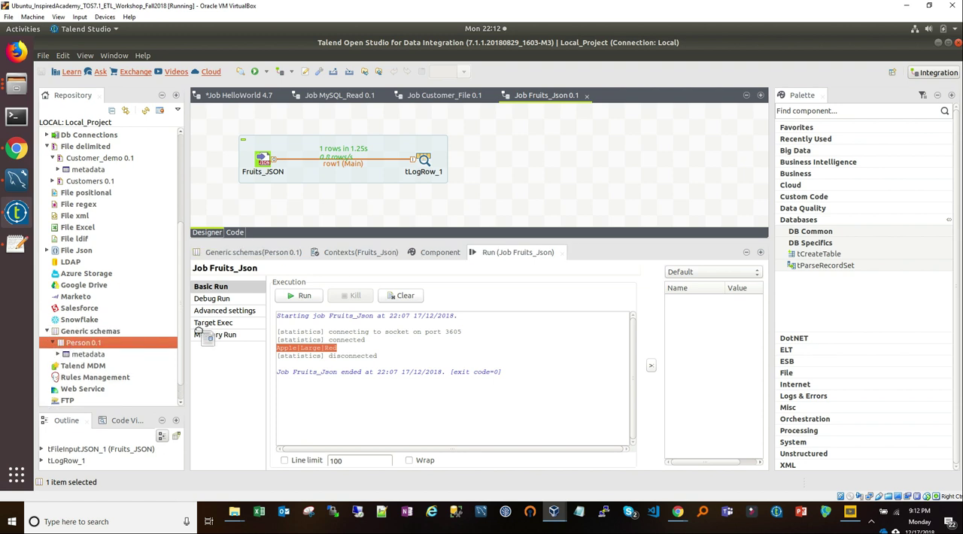
{"action": "left_click_drag", "start_coordinate": [511, 144], "coordinate": [511, 144]}
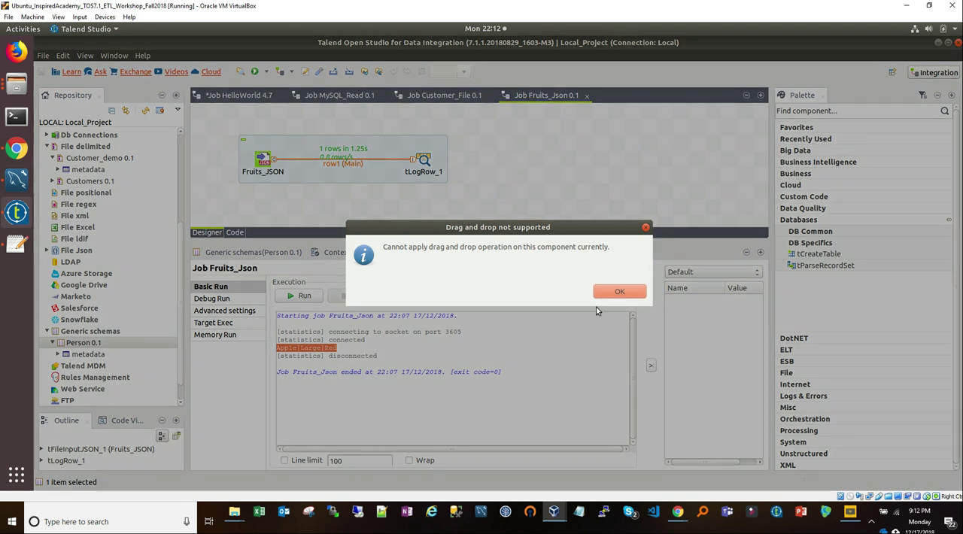
{"action": "left_click", "coordinate": [635, 293]}
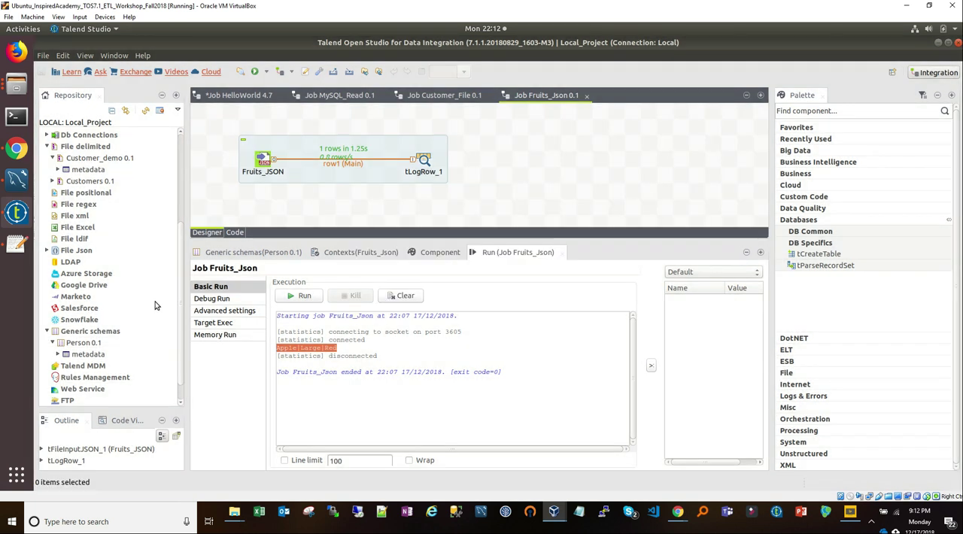
Step: Collapse the delimited file metadata and create a job named GenericSchema in the MetaData job folder
{"action": "left_click", "coordinate": [47, 146]}
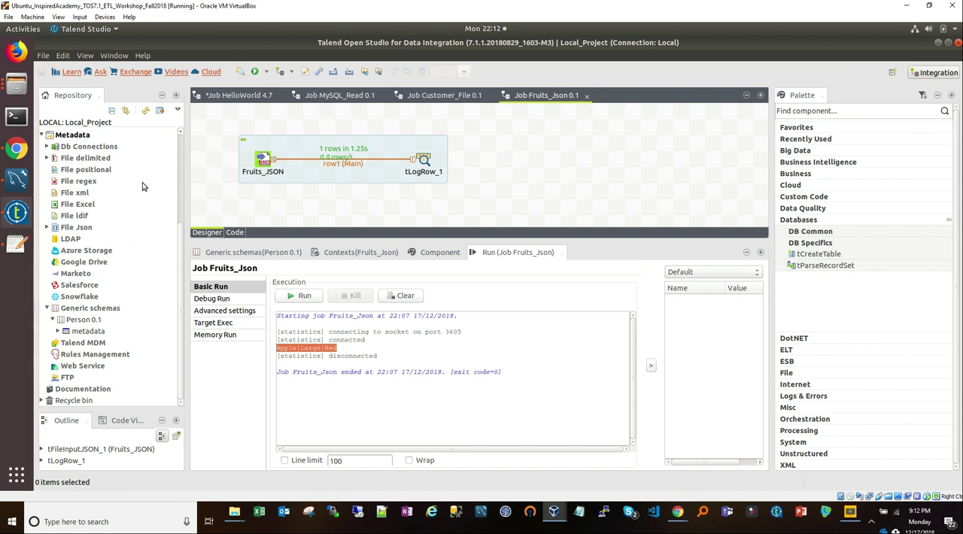
{"action": "scroll", "coordinate": [91, 170], "scroll_direction": "up", "scroll_amount": 4}
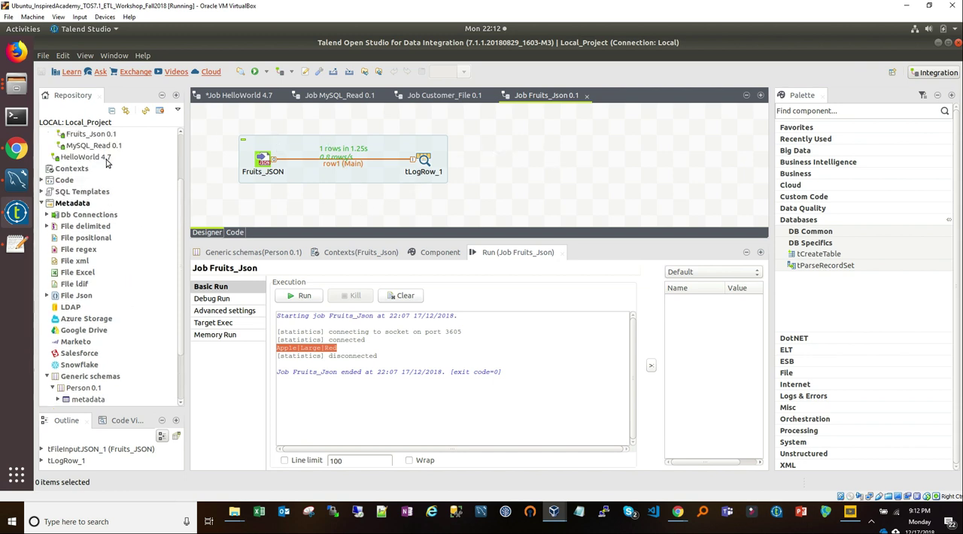
{"action": "right_click", "coordinate": [76, 181]}
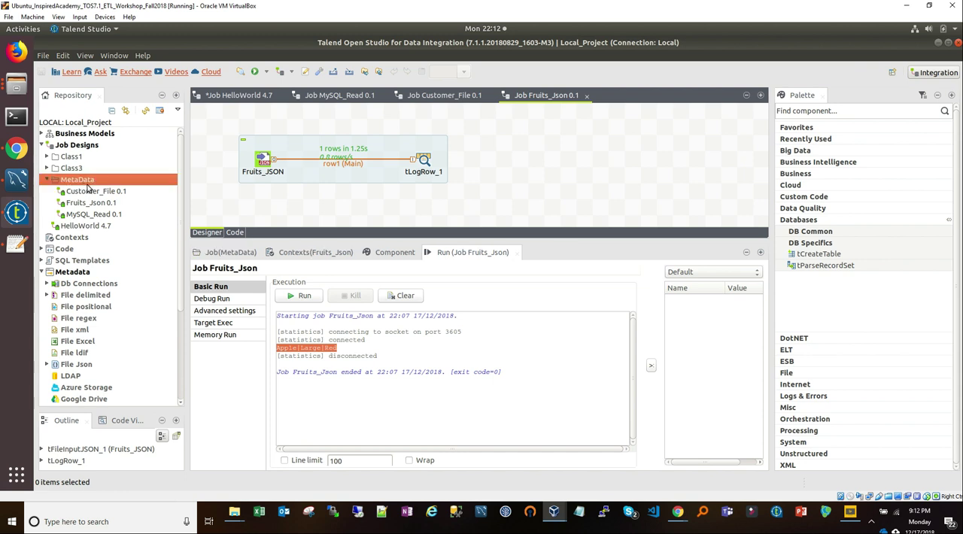
{"action": "left_click", "coordinate": [98, 191]}
{"action": "type", "text": "GenericSchema"}
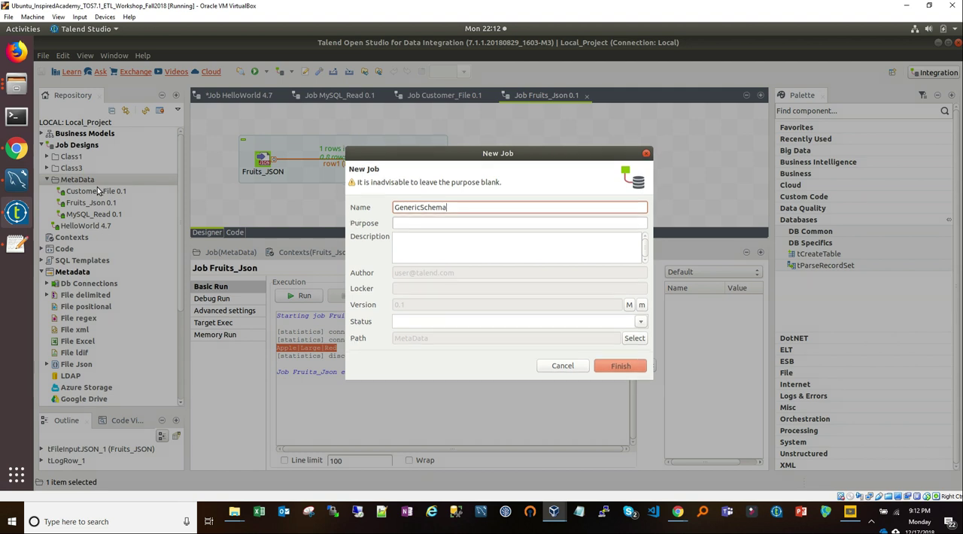
{"action": "key", "text": "Return"}
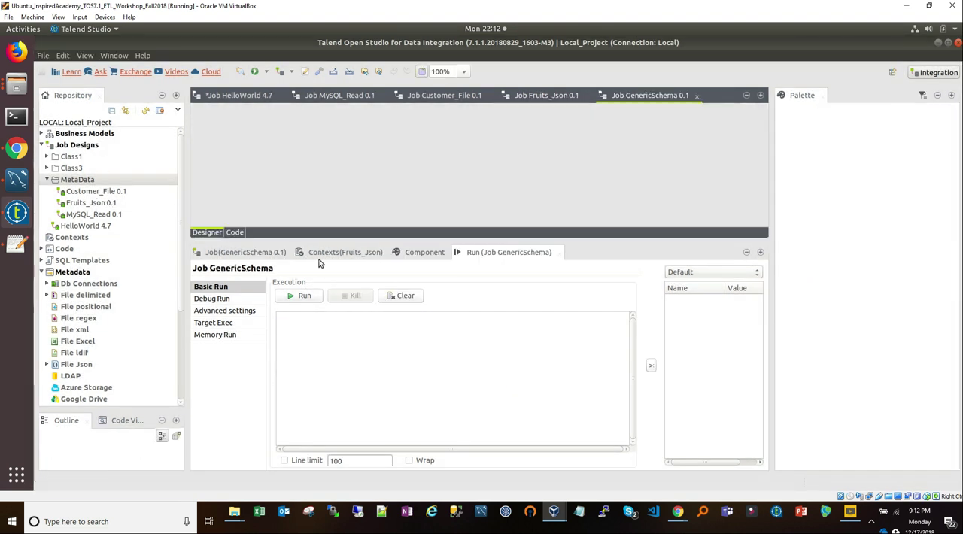
Step: Add a tFileInputDelimited component from the File Input components to the upper-left area of the GenericSchema job canvas
{"action": "left_click_drag", "start_coordinate": [361, 240], "coordinate": [367, 298]}
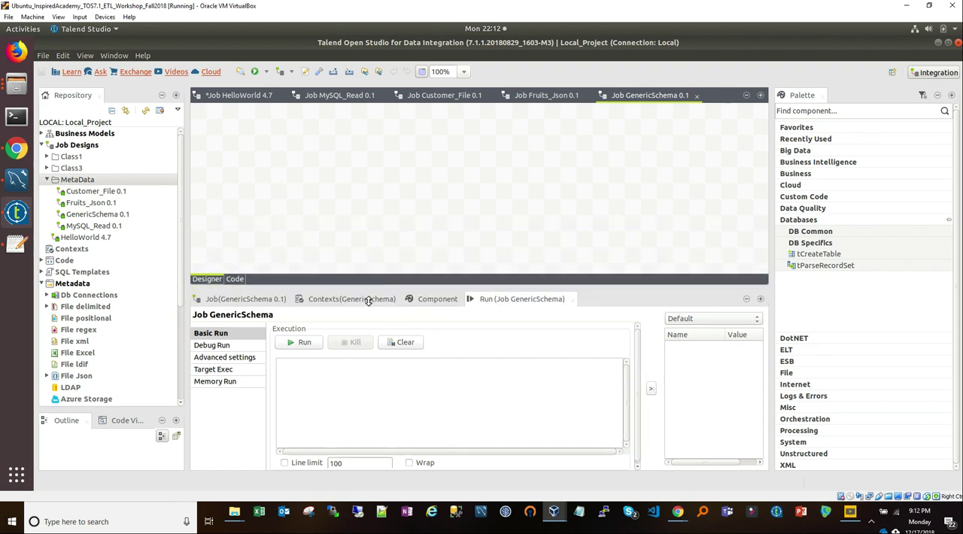
{"action": "left_click", "coordinate": [809, 220]}
{"action": "left_click", "coordinate": [871, 267]}
{"action": "left_click", "coordinate": [800, 279]}
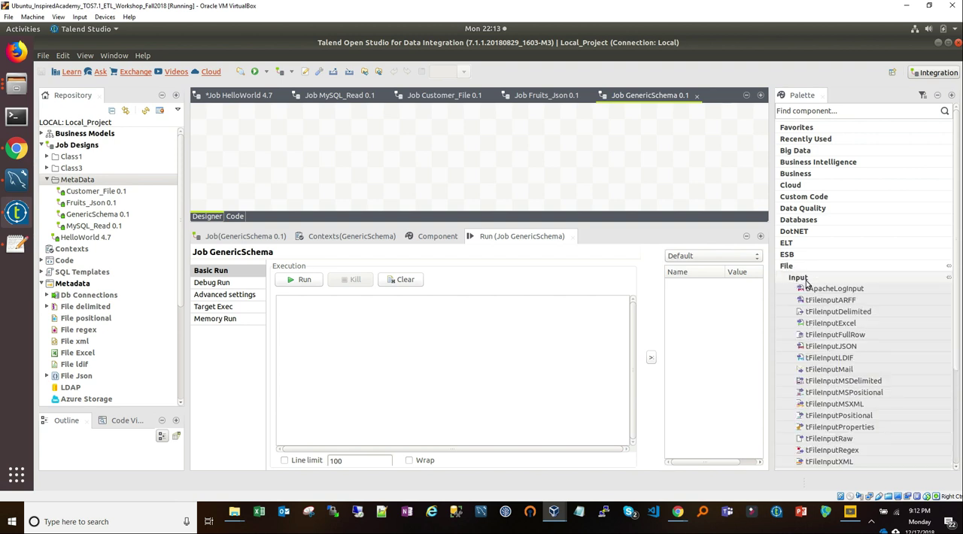
{"action": "left_click_drag", "start_coordinate": [838, 311], "coordinate": [258, 155]}
{"action": "left_click_drag", "start_coordinate": [345, 224], "coordinate": [336, 276]}
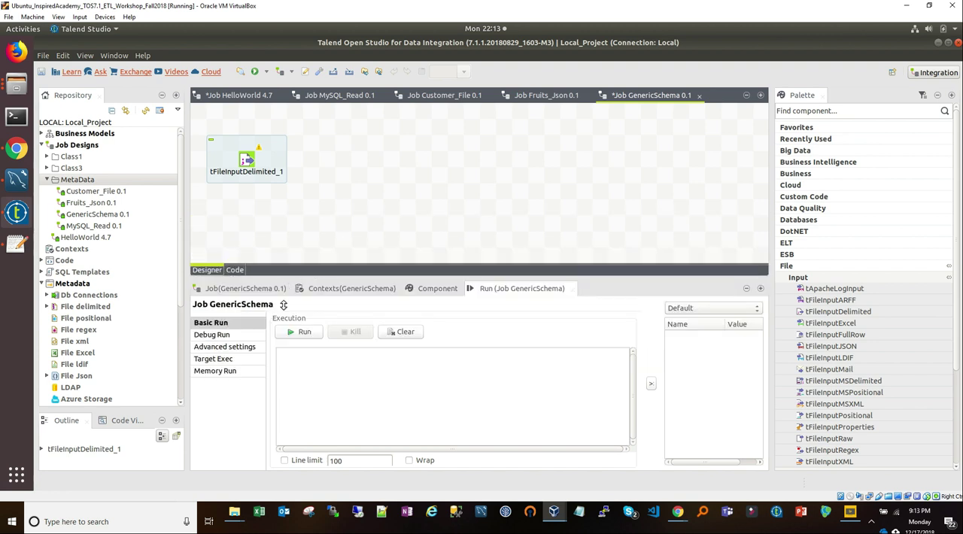
{"action": "left_click_drag", "start_coordinate": [283, 304], "coordinate": [283, 305]}
{"action": "left_click", "coordinate": [268, 160]}
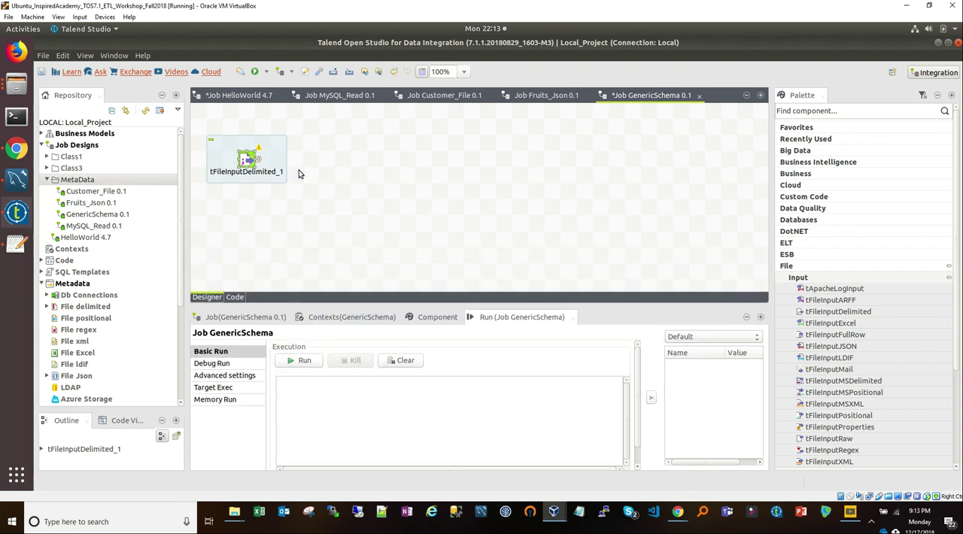
{"action": "left_click_drag", "start_coordinate": [269, 166], "coordinate": [285, 181]}
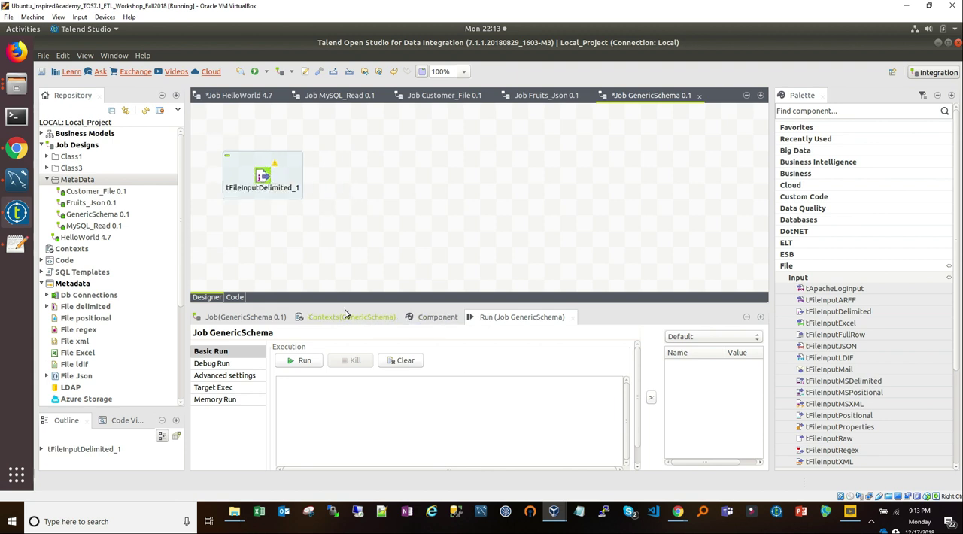
Step: Show the component settings of tFileInputDelimited_1 and enlarge the settings area
{"action": "left_click", "coordinate": [263, 183]}
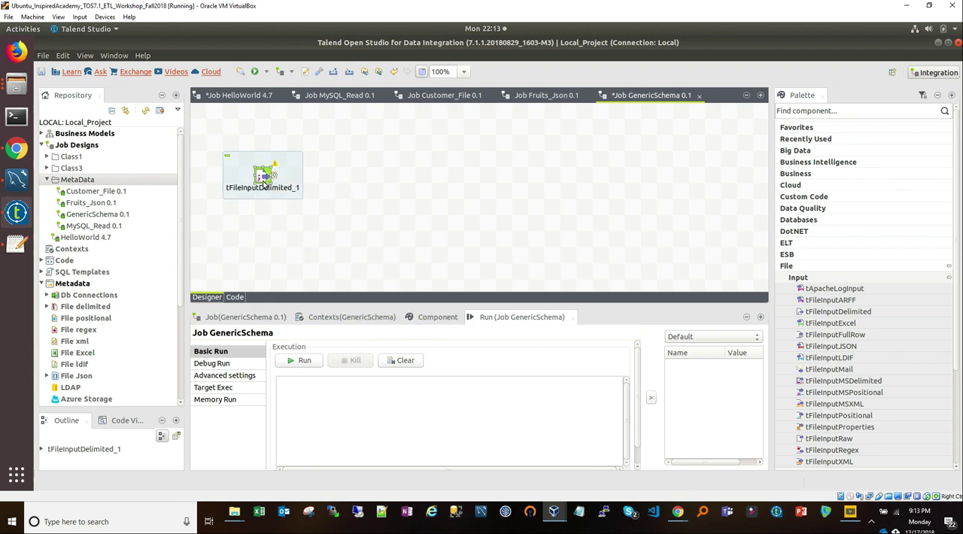
{"action": "left_click", "coordinate": [435, 316]}
{"action": "left_click_drag", "start_coordinate": [434, 303], "coordinate": [429, 218]}
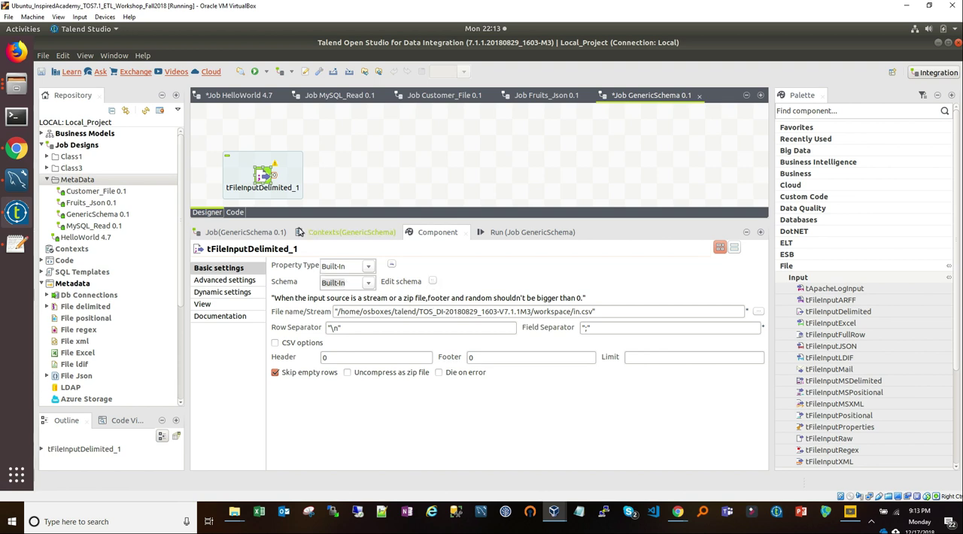
{"action": "left_click", "coordinate": [433, 283]}
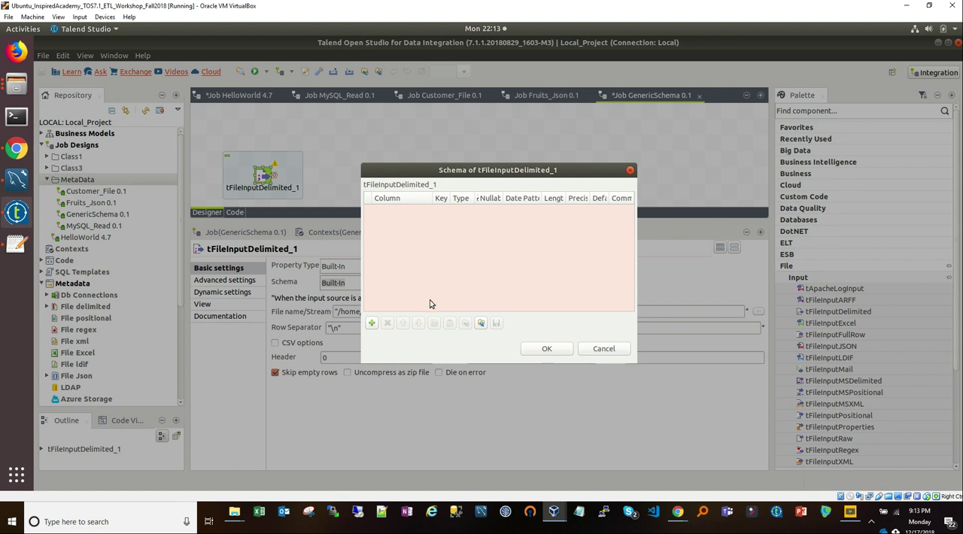
{"action": "left_click", "coordinate": [371, 324]}
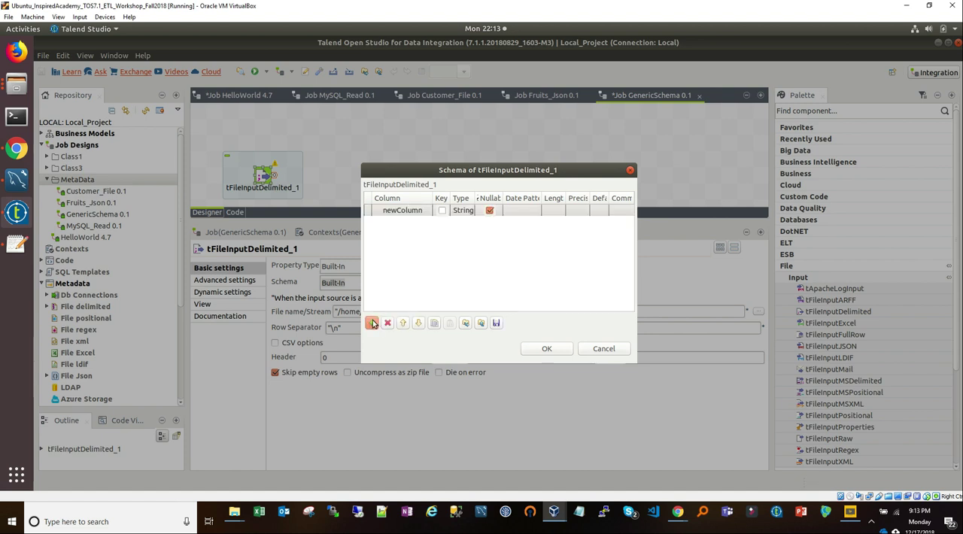
{"action": "left_click", "coordinate": [372, 324]}
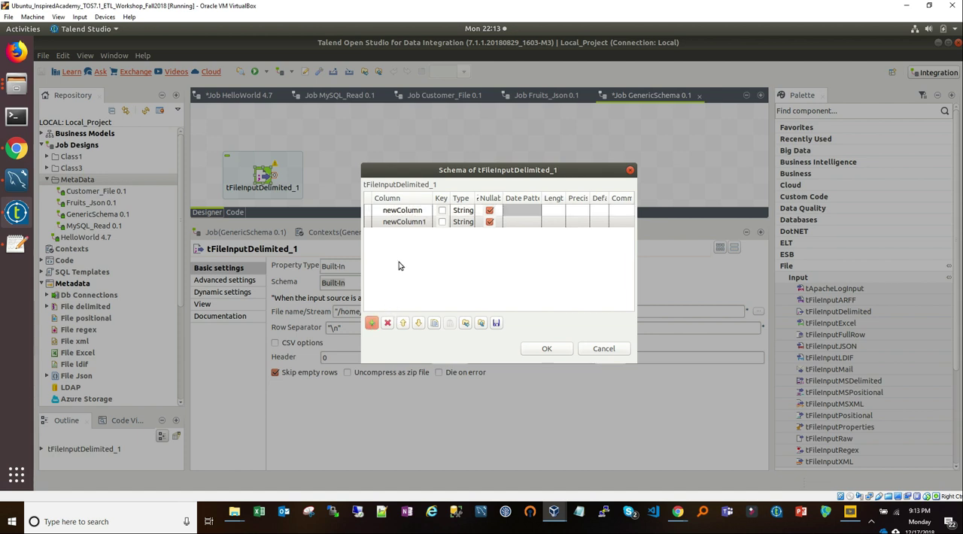
{"action": "left_click", "coordinate": [416, 211]}
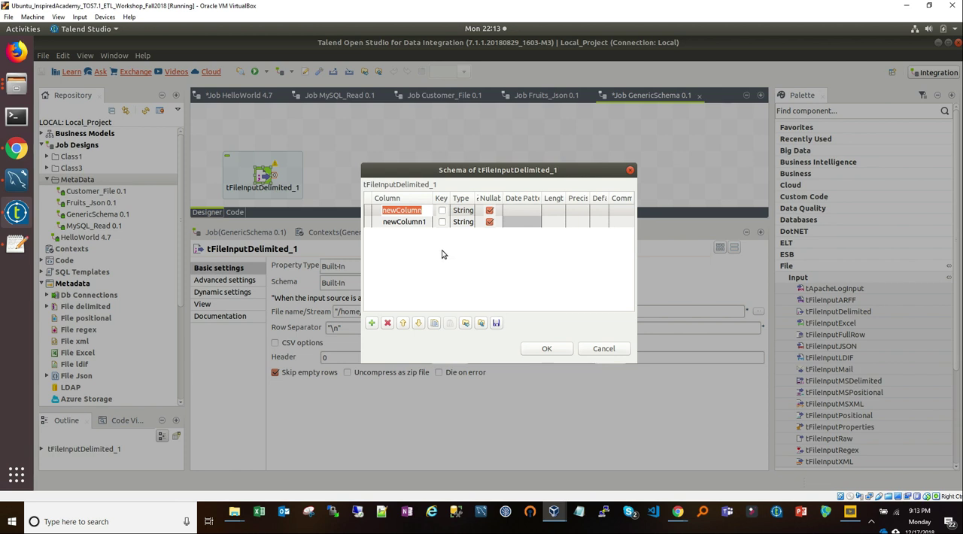
{"action": "left_click", "coordinate": [481, 323]}
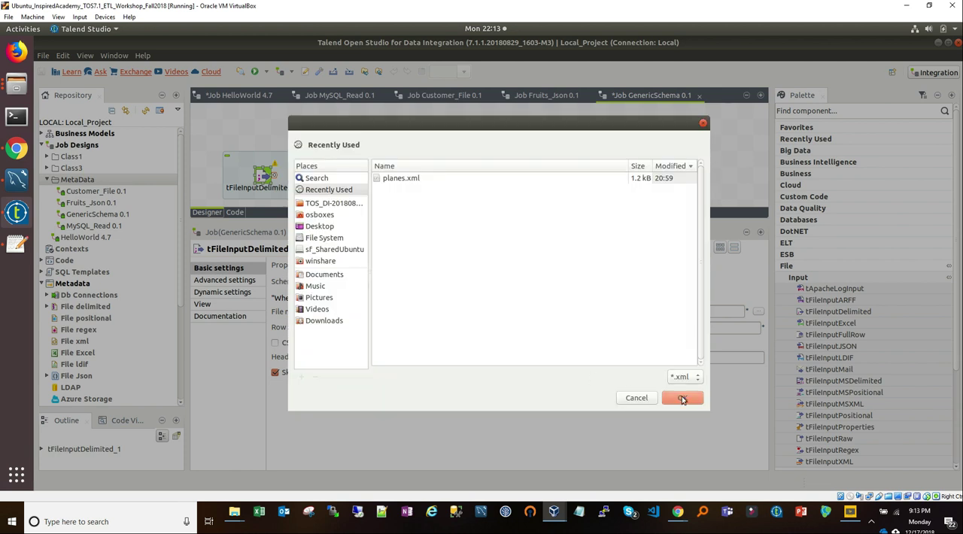
{"action": "left_click", "coordinate": [632, 398]}
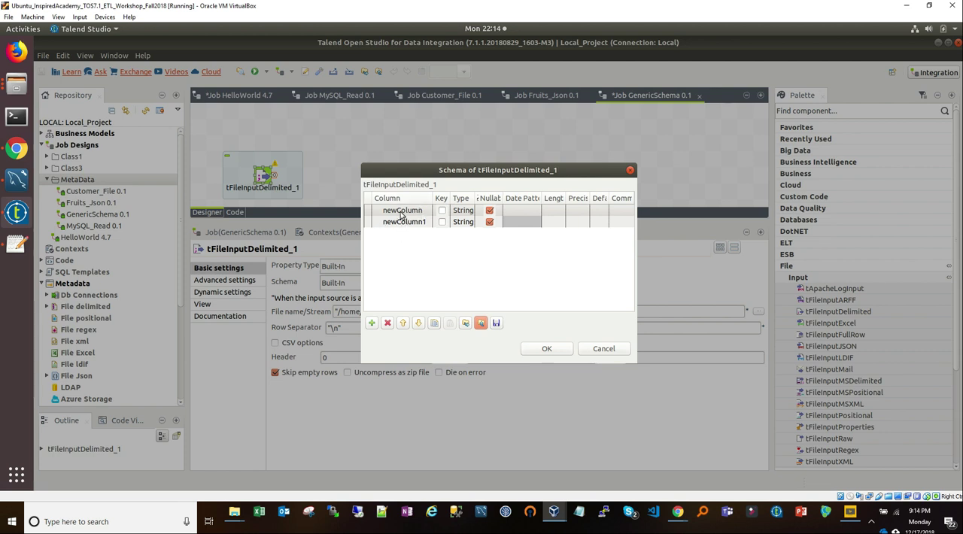
{"action": "left_click", "coordinate": [389, 325]}
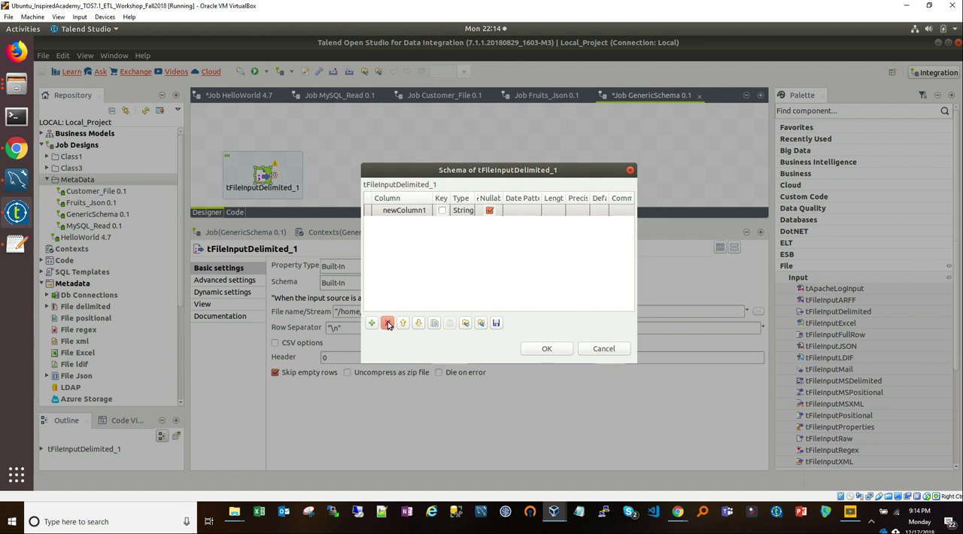
{"action": "left_click", "coordinate": [413, 213]}
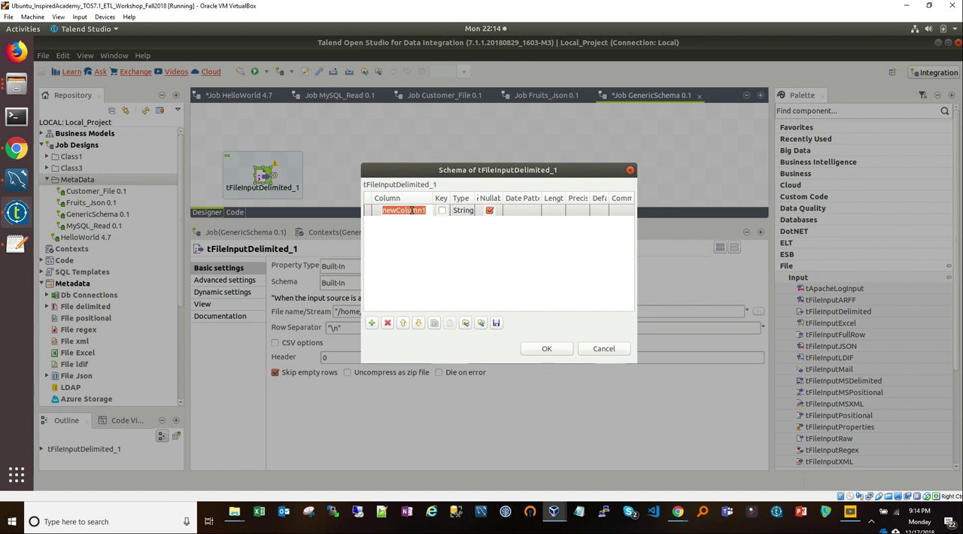
{"action": "left_click", "coordinate": [387, 323]}
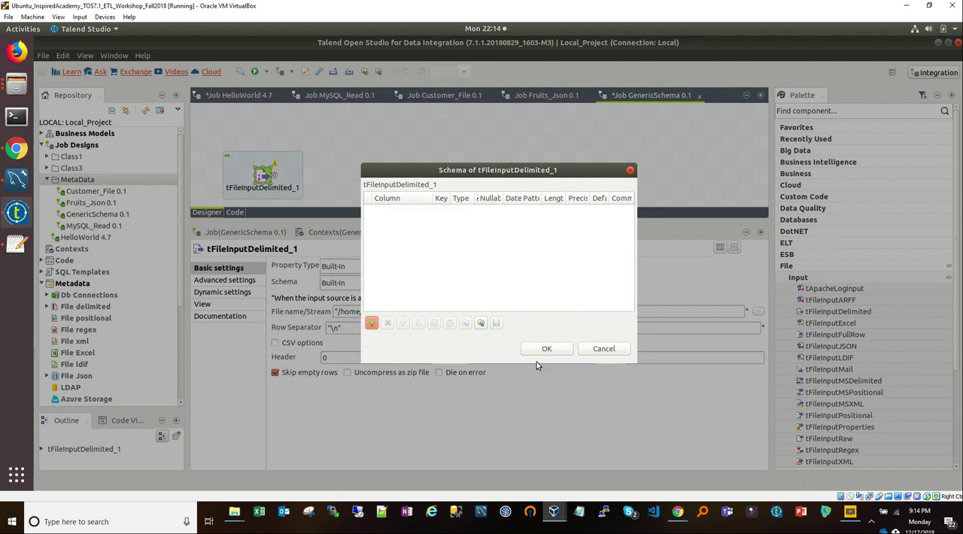
{"action": "left_click", "coordinate": [605, 350]}
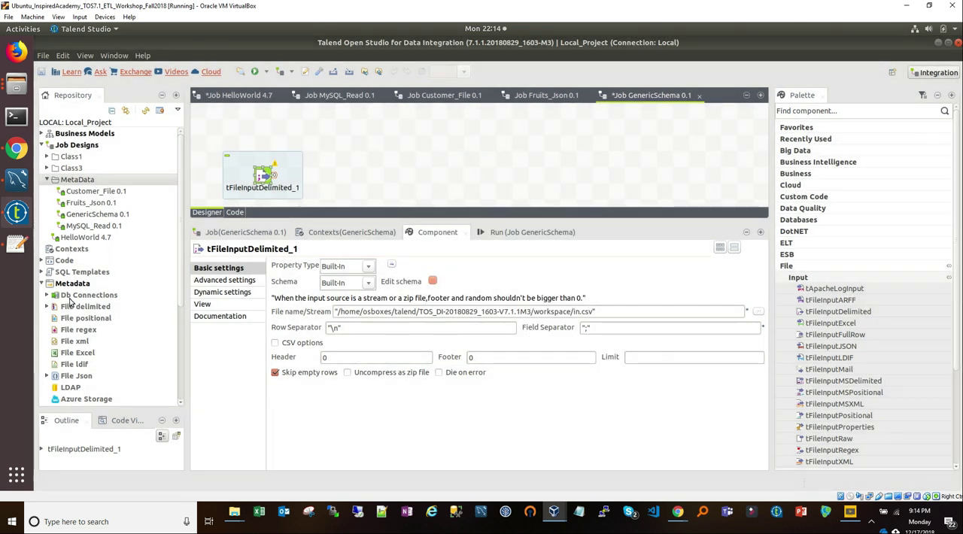
Step: Open the Person generic schema's column definition and copy its FirstName, LastName and Email columns
{"action": "scroll", "coordinate": [69, 301], "scroll_direction": "down", "scroll_amount": 4}
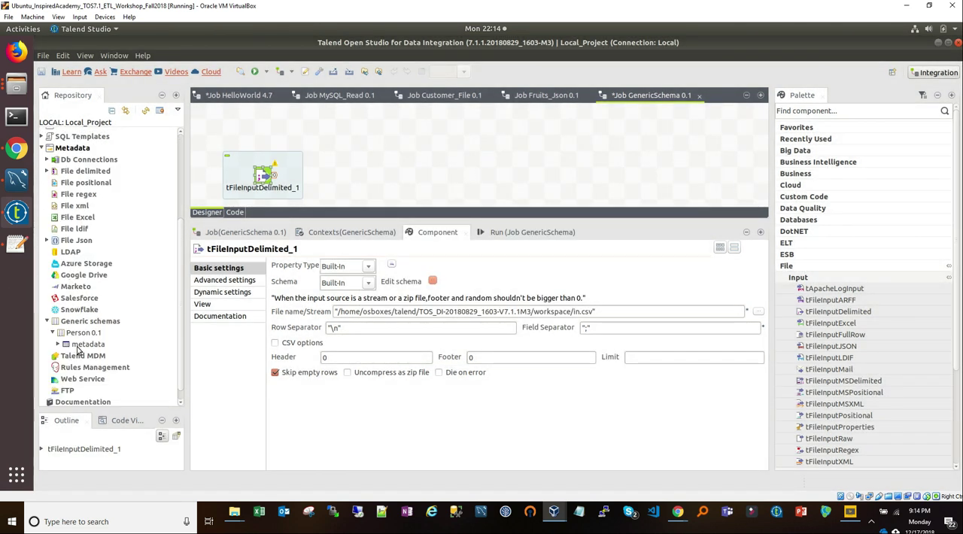
{"action": "left_click", "coordinate": [86, 334]}
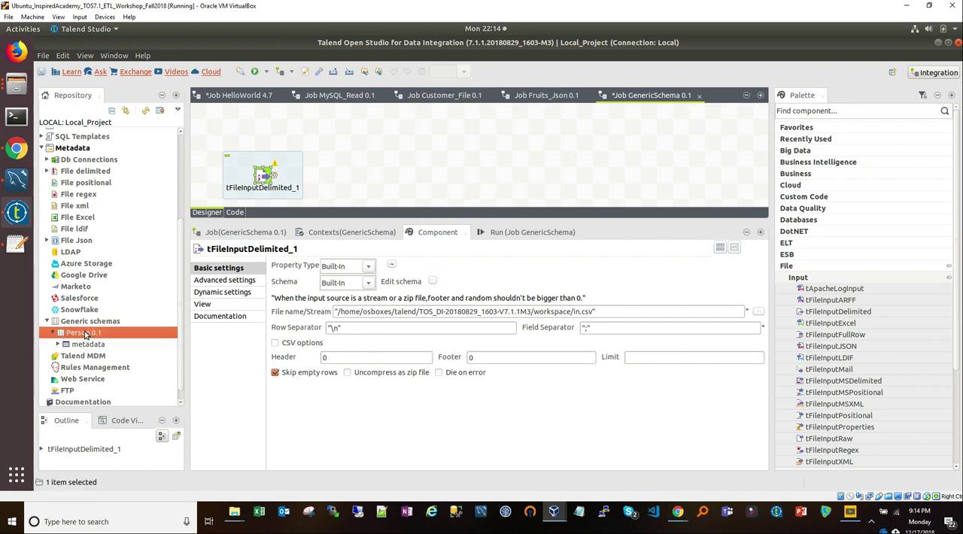
{"action": "double_click", "coordinate": [84, 335]}
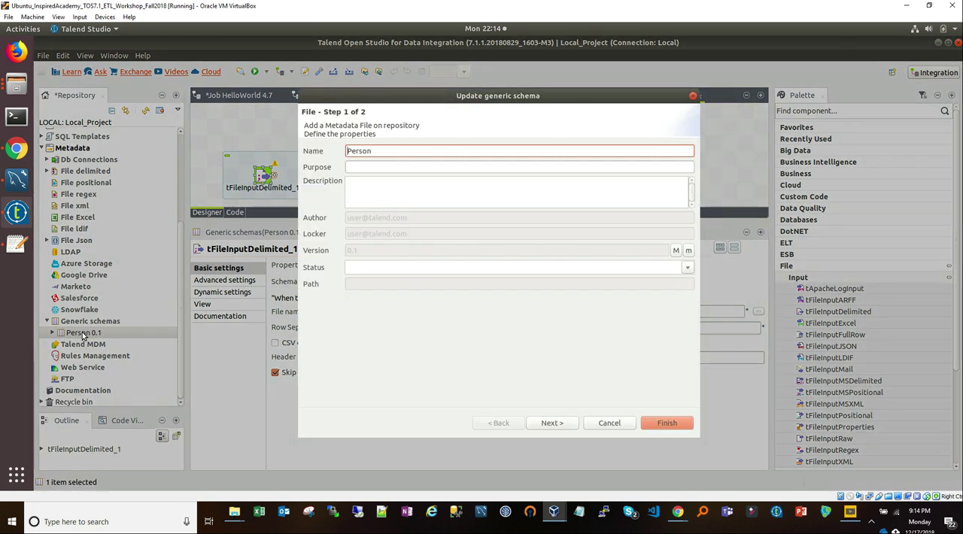
{"action": "left_click", "coordinate": [552, 424]}
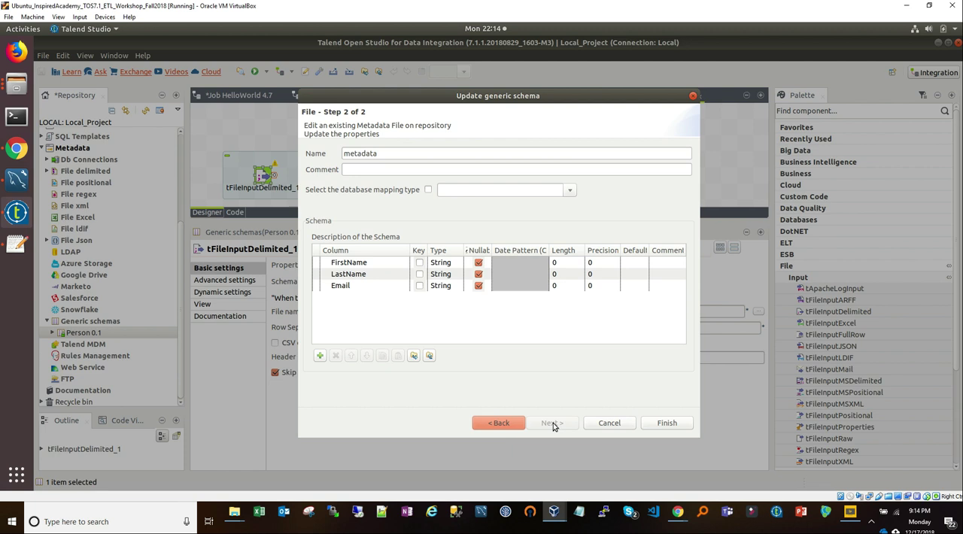
{"action": "left_click", "coordinate": [380, 265]}
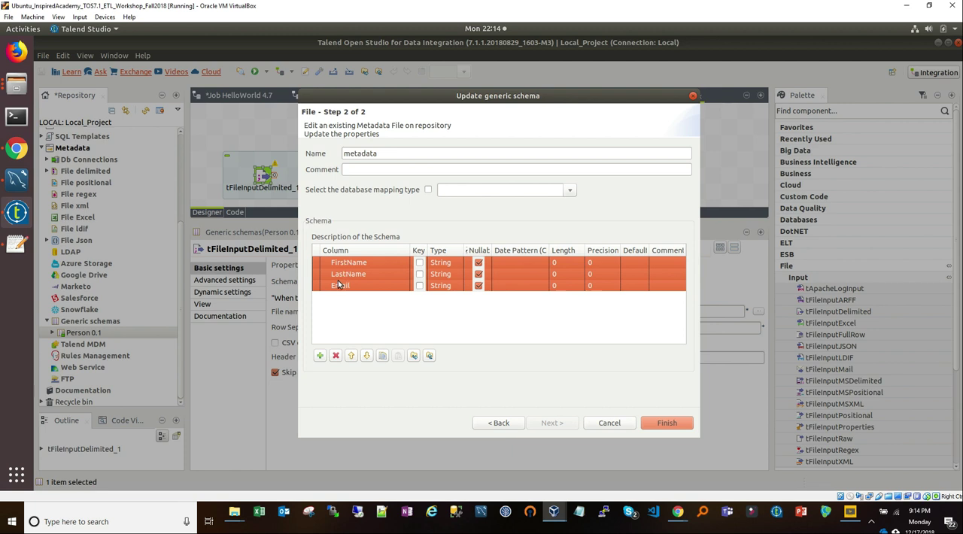
{"action": "left_click", "coordinate": [383, 356]}
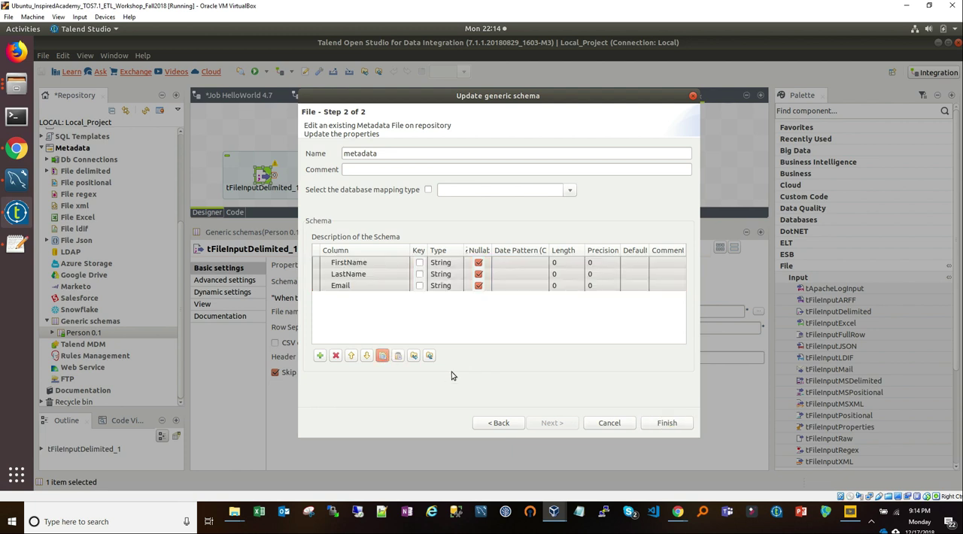
Step: Close the Person schema definition and paste its copied FirstName, LastName and Email columns into the built-in schema of tFileInputDelimited_1
{"action": "left_click", "coordinate": [628, 423]}
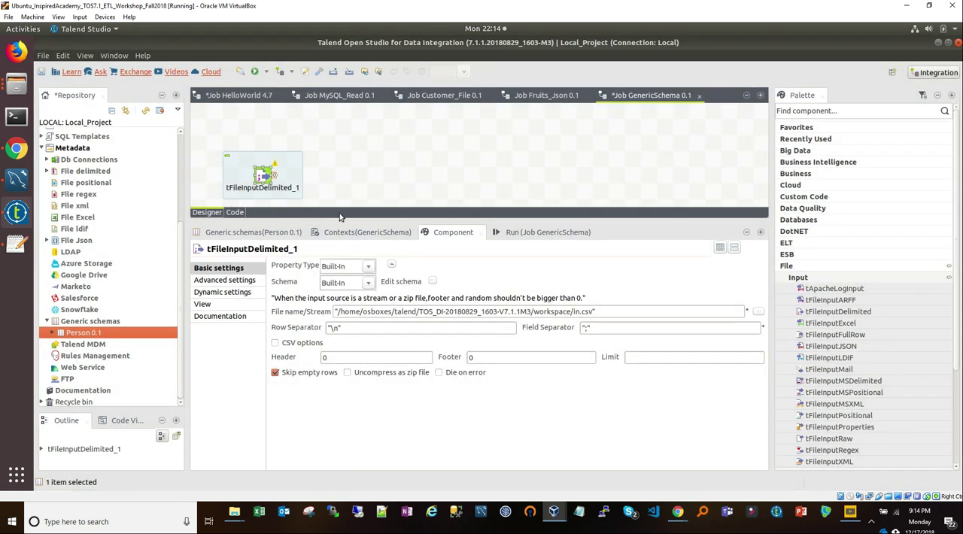
{"action": "left_click", "coordinate": [263, 174]}
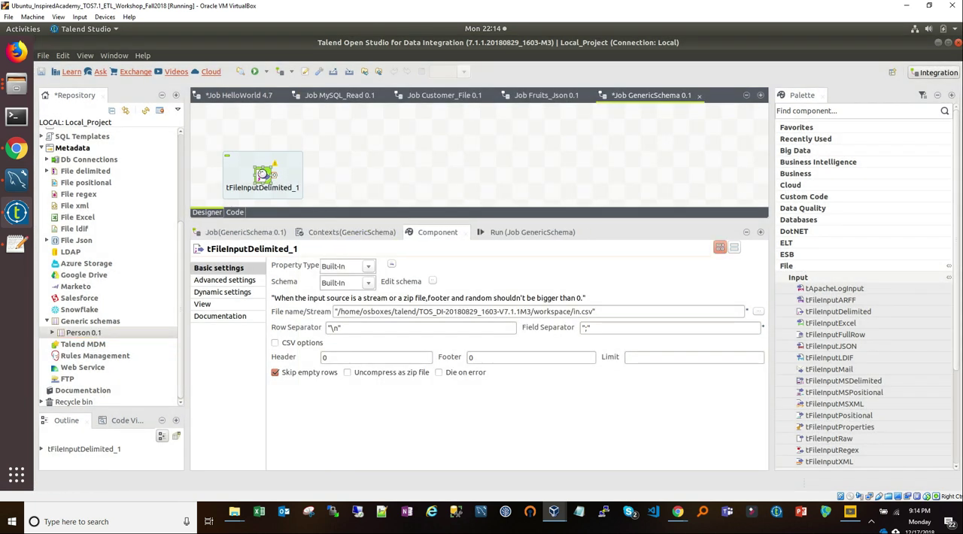
{"action": "left_click", "coordinate": [433, 282]}
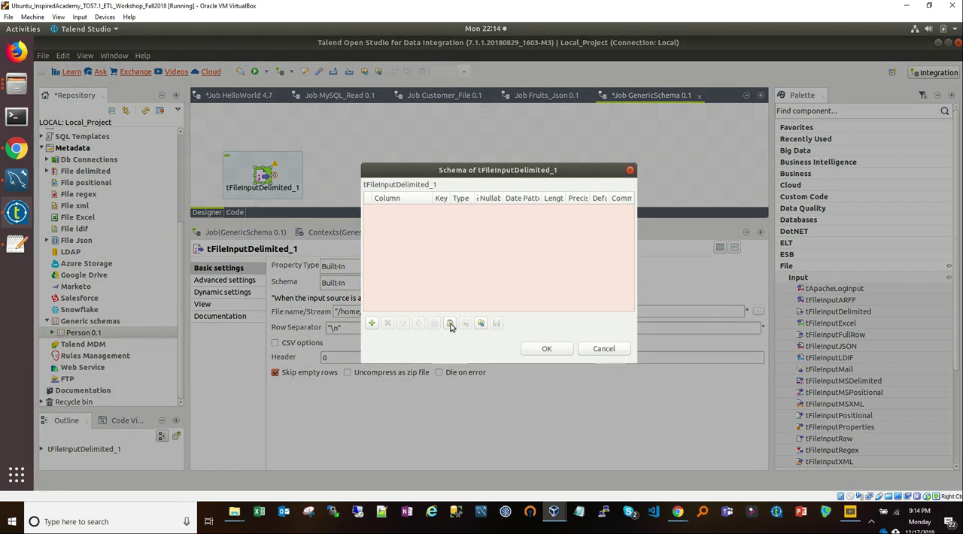
{"action": "left_click", "coordinate": [451, 325]}
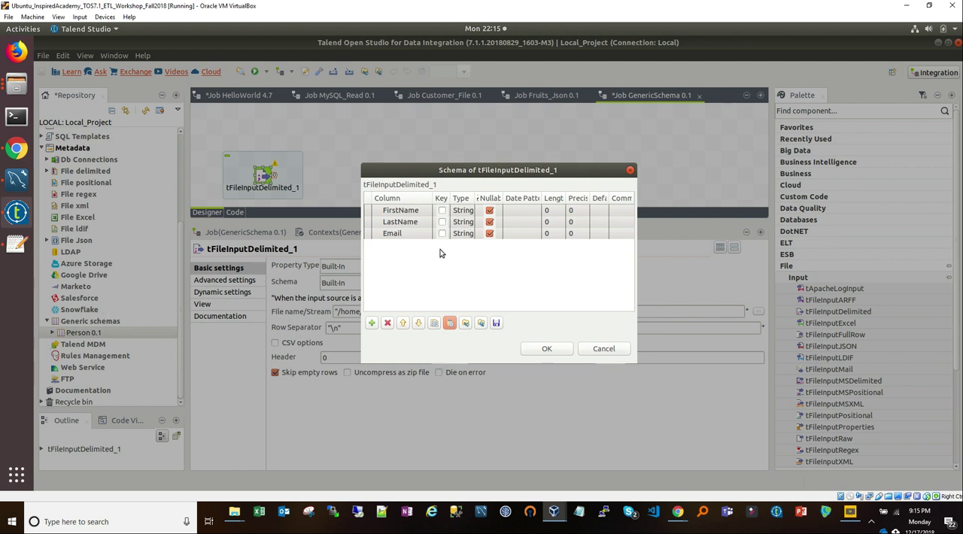
{"action": "left_click", "coordinate": [548, 348]}
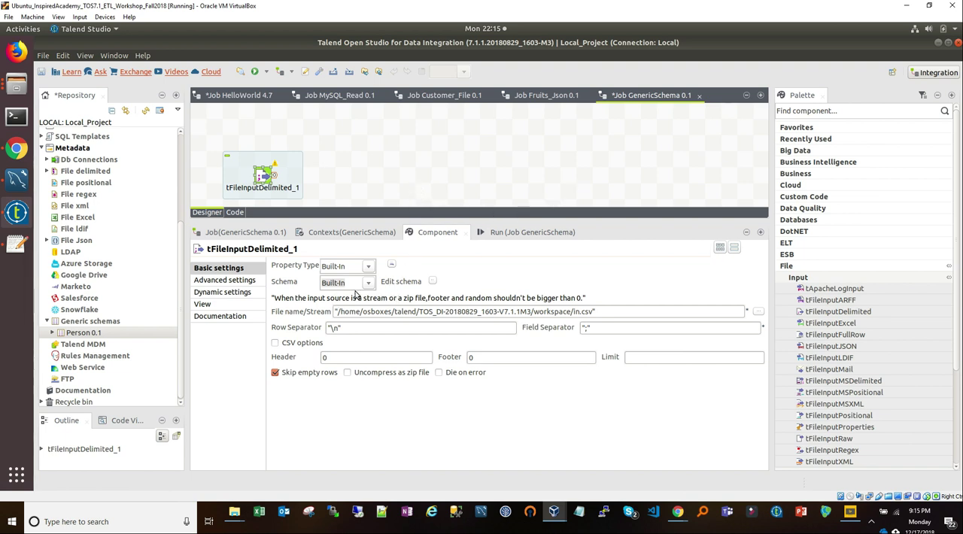
Step: Set the schema of tFileInputDelimited_1 to Repository and link it to the metadata schema of the Person generic schema
{"action": "left_click", "coordinate": [368, 283]}
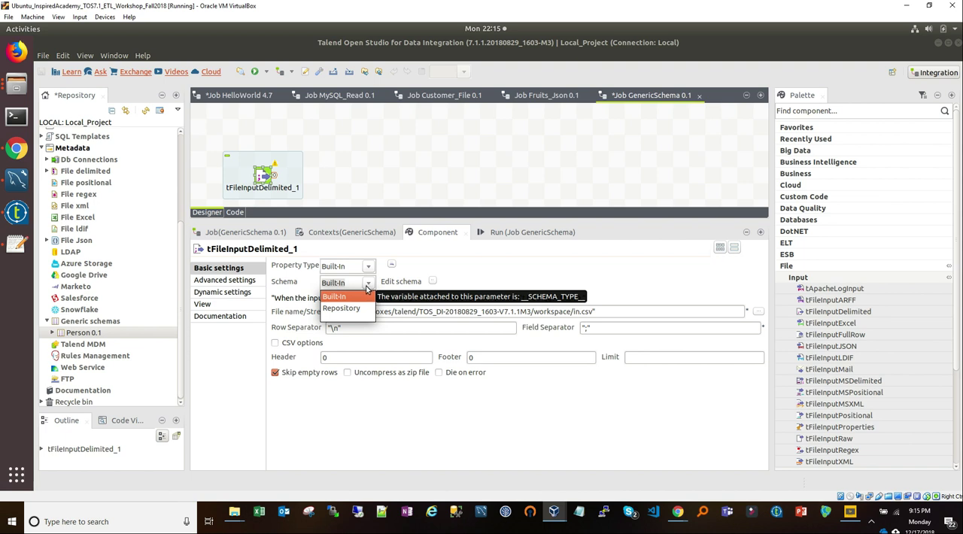
{"action": "left_click", "coordinate": [460, 262]}
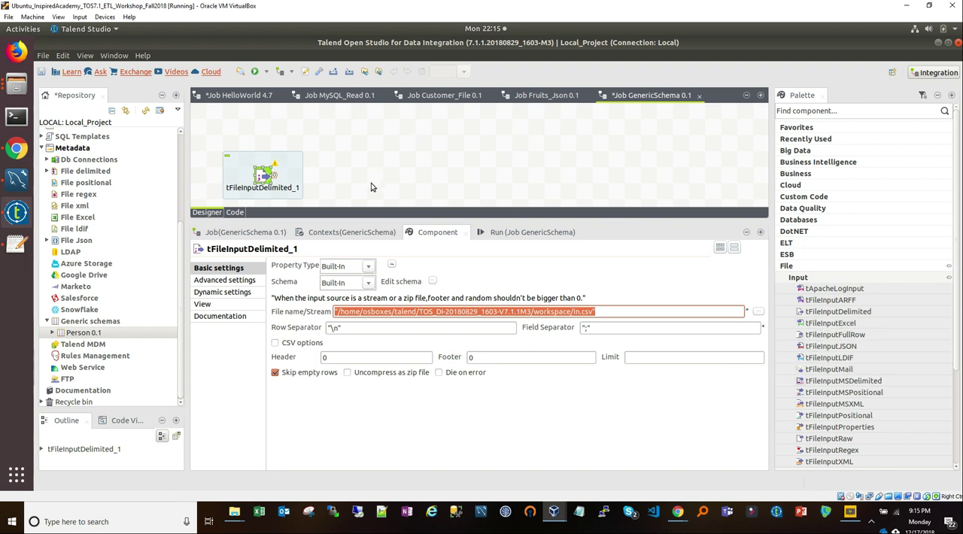
{"action": "left_click", "coordinate": [370, 285]}
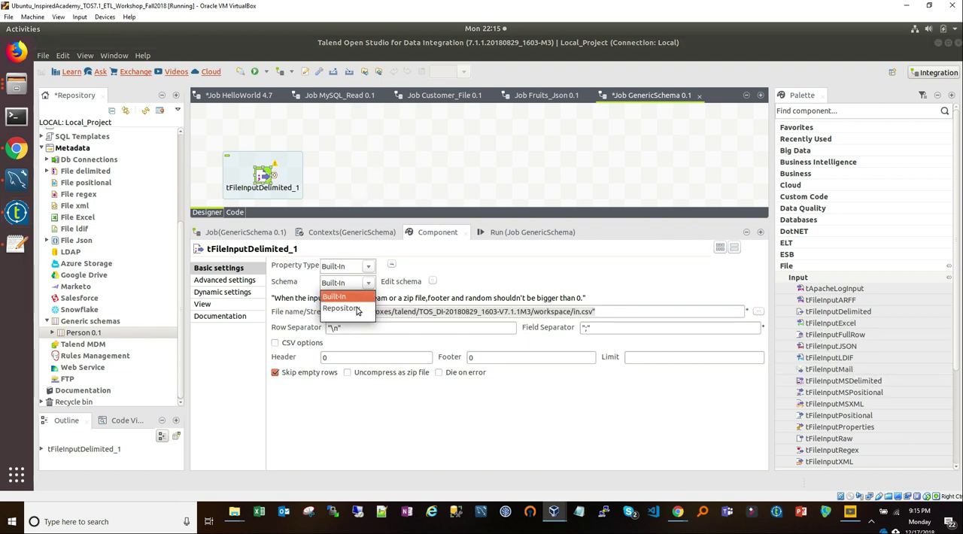
{"action": "left_click", "coordinate": [362, 307]}
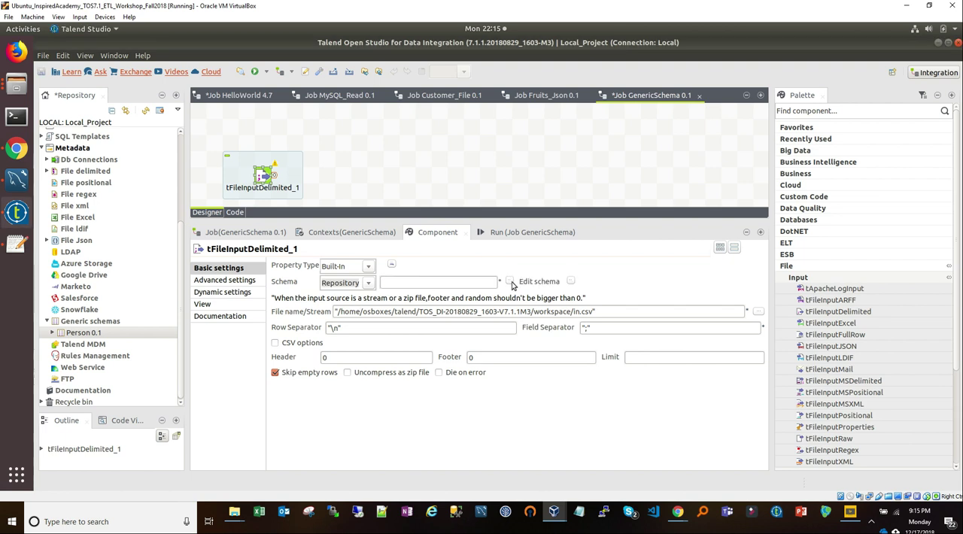
{"action": "left_click", "coordinate": [510, 283]}
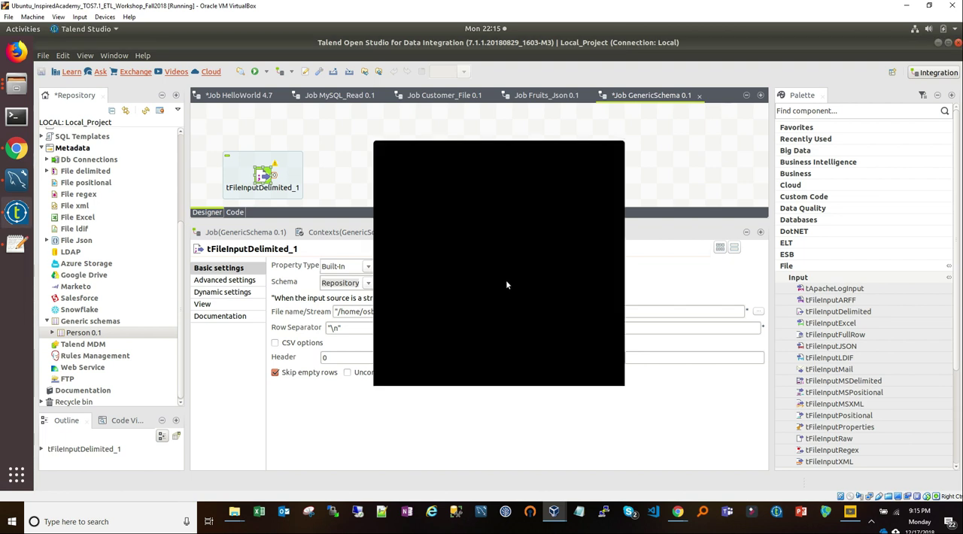
{"action": "scroll", "coordinate": [463, 280], "scroll_direction": "down", "scroll_amount": 2}
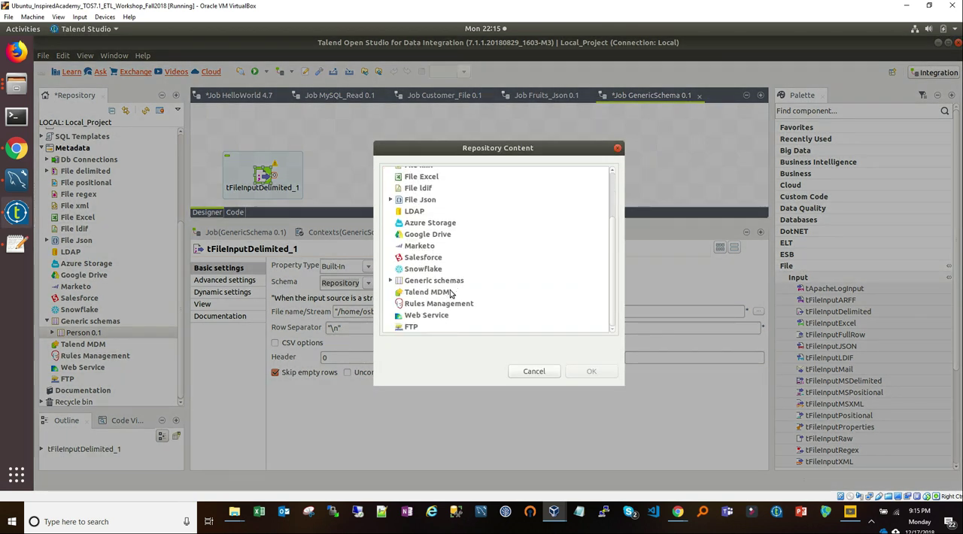
{"action": "left_click", "coordinate": [390, 281]}
{"action": "left_click", "coordinate": [408, 292]}
{"action": "left_click", "coordinate": [397, 291]}
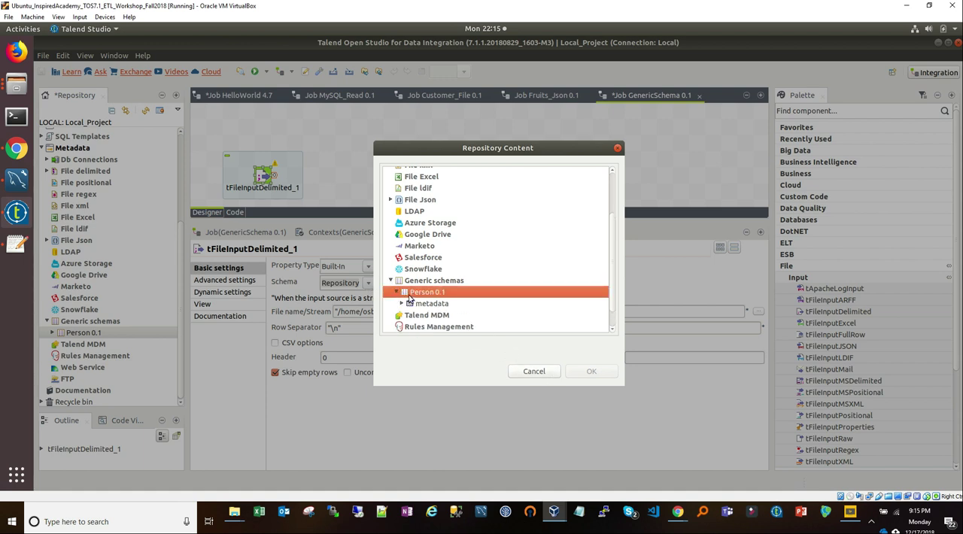
{"action": "left_click", "coordinate": [420, 305]}
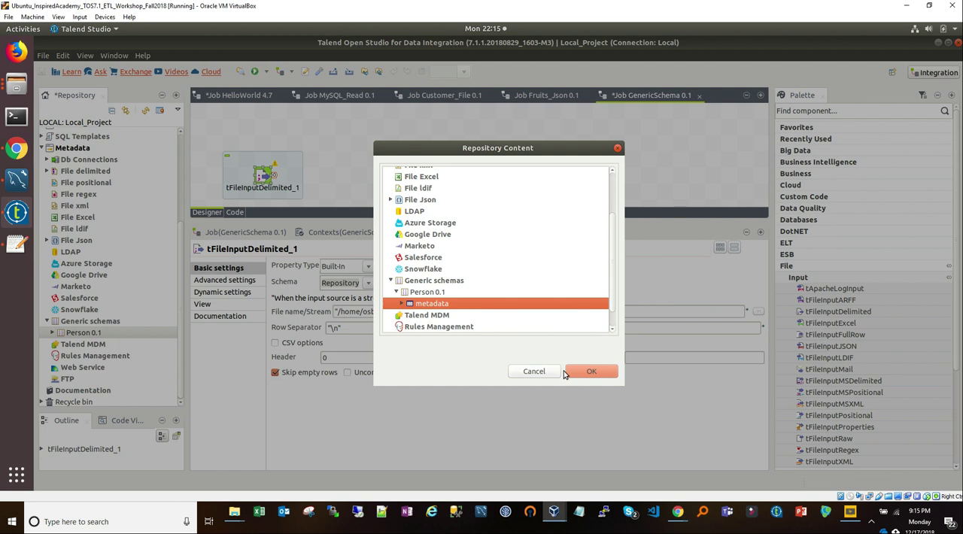
{"action": "left_click", "coordinate": [591, 372]}
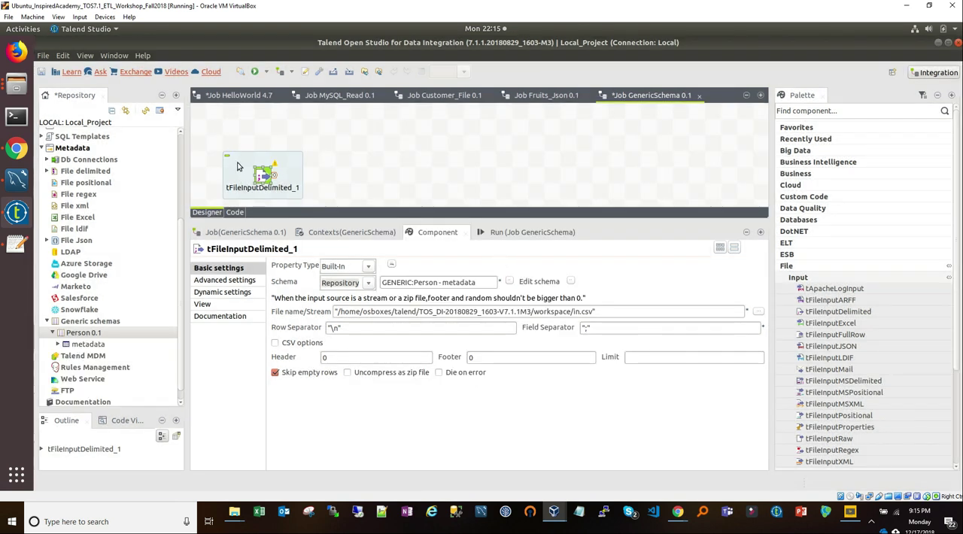
Step: View the columns of the linked Person schema in tFileInputDelimited_1 and leave them as they are
{"action": "left_click", "coordinate": [570, 281]}
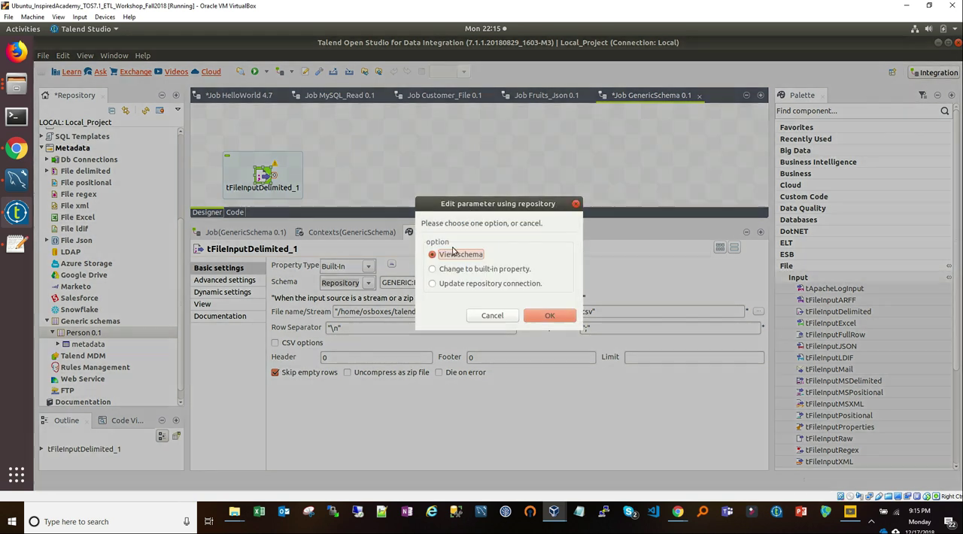
{"action": "left_click", "coordinate": [555, 314]}
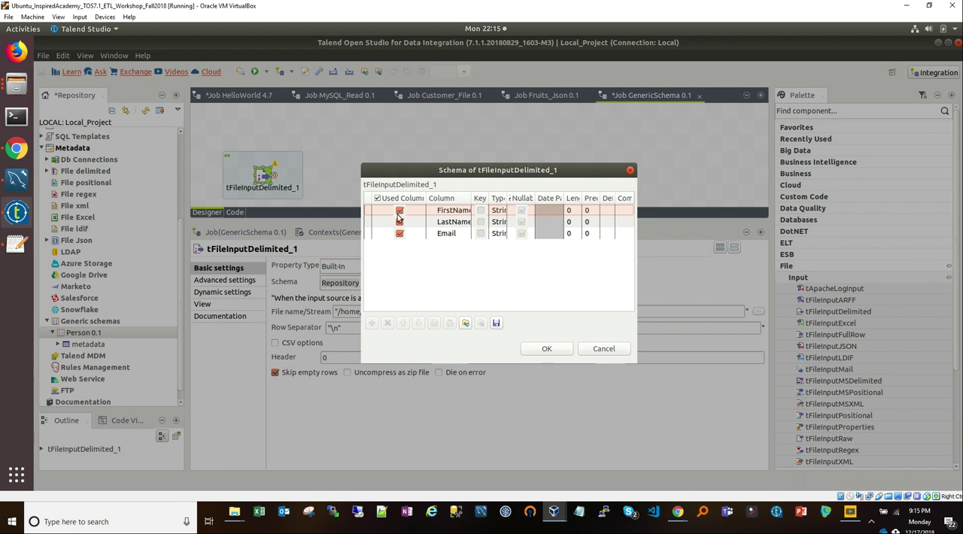
{"action": "left_click", "coordinate": [605, 349]}
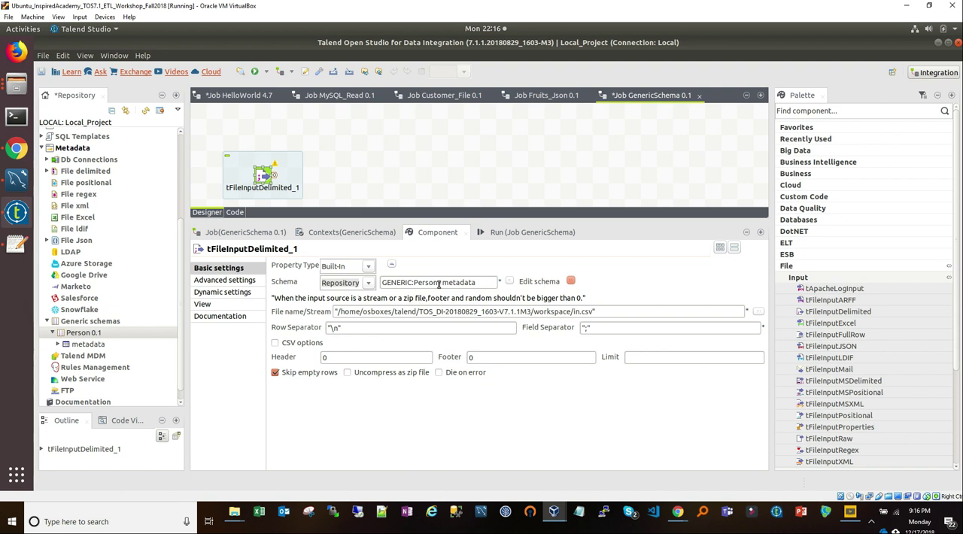
Step: Switch the schema of tFileInputDelimited_1 to Built-In, delete all its columns and recheck the column list
{"action": "left_click", "coordinate": [357, 282]}
{"action": "left_click", "coordinate": [340, 298]}
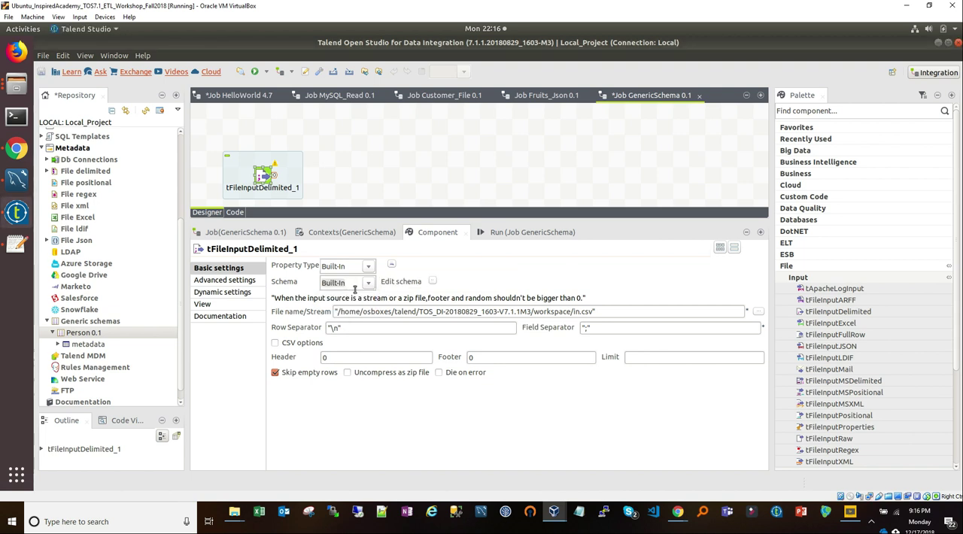
{"action": "left_click", "coordinate": [431, 283]}
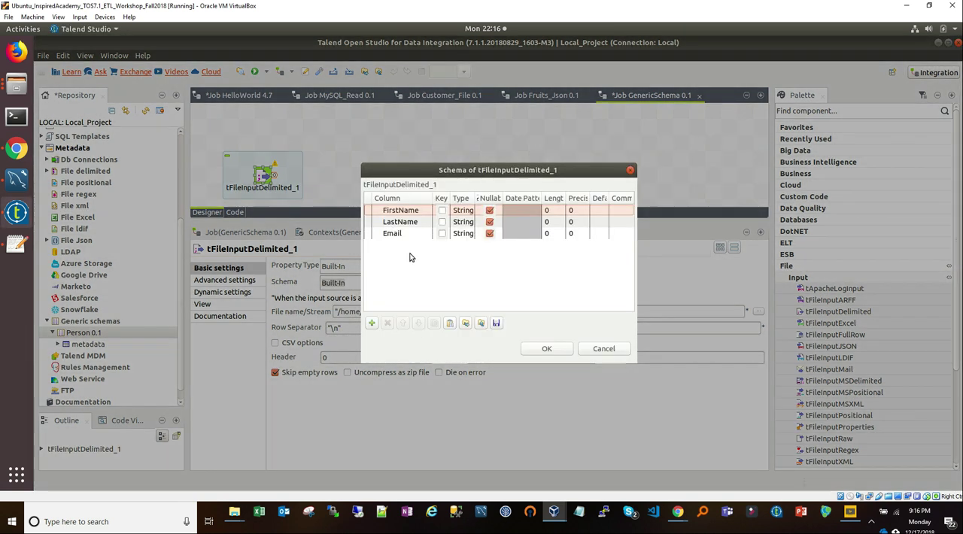
{"action": "key", "text": "ctrl+a"}
{"action": "left_click", "coordinate": [388, 323]}
{"action": "left_click", "coordinate": [547, 349]}
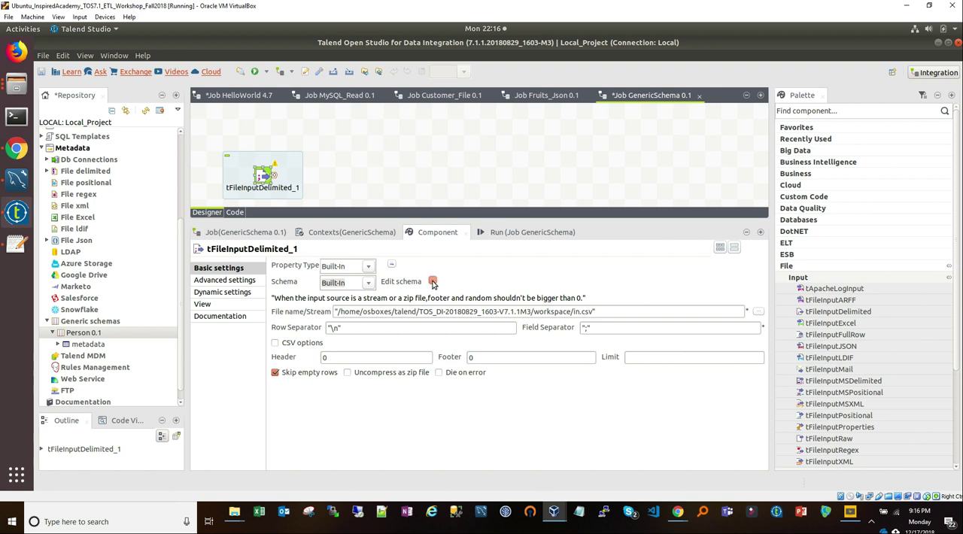
{"action": "left_click", "coordinate": [433, 282]}
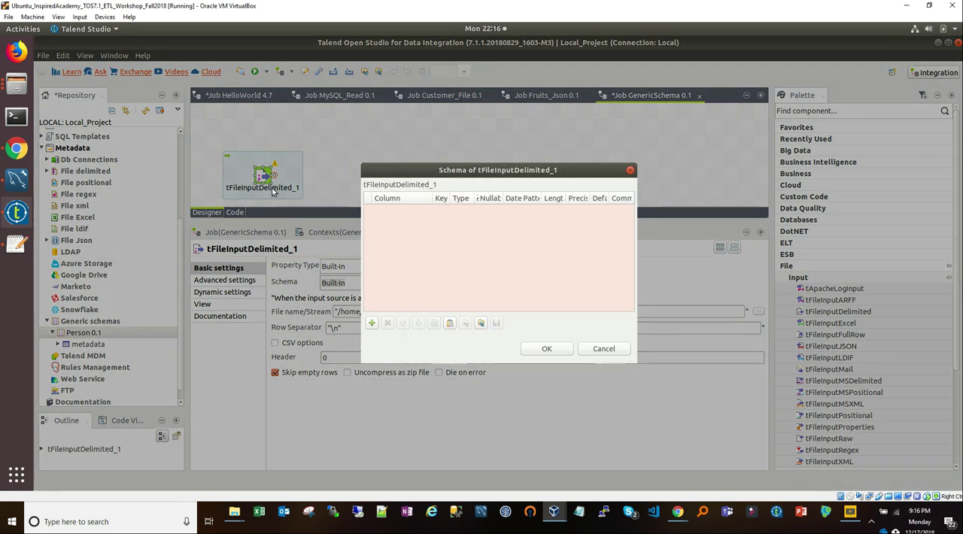
{"action": "left_click", "coordinate": [599, 352]}
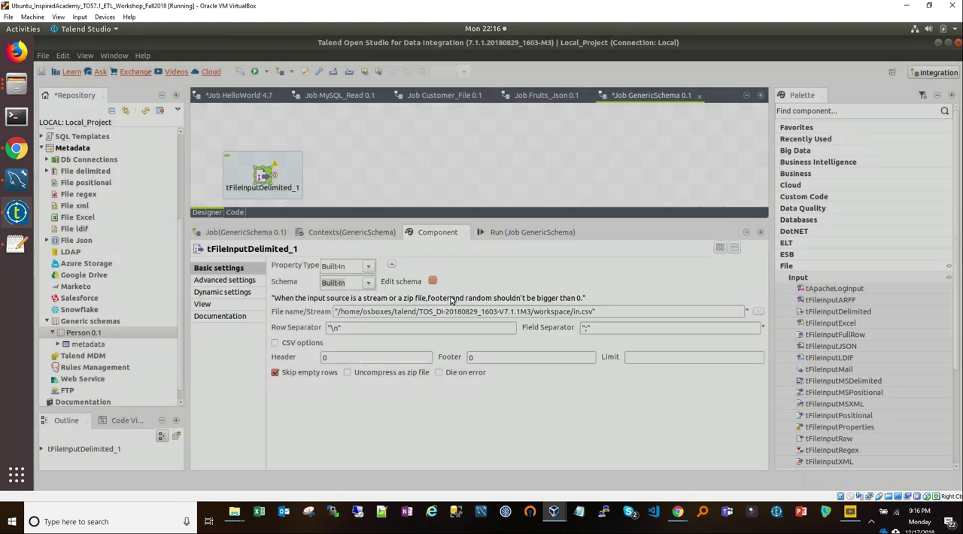
Step: Set the schema of tFileInputDelimited_1 back to the Person repository schema and view its columns
{"action": "left_click", "coordinate": [365, 283]}
{"action": "left_click", "coordinate": [352, 308]}
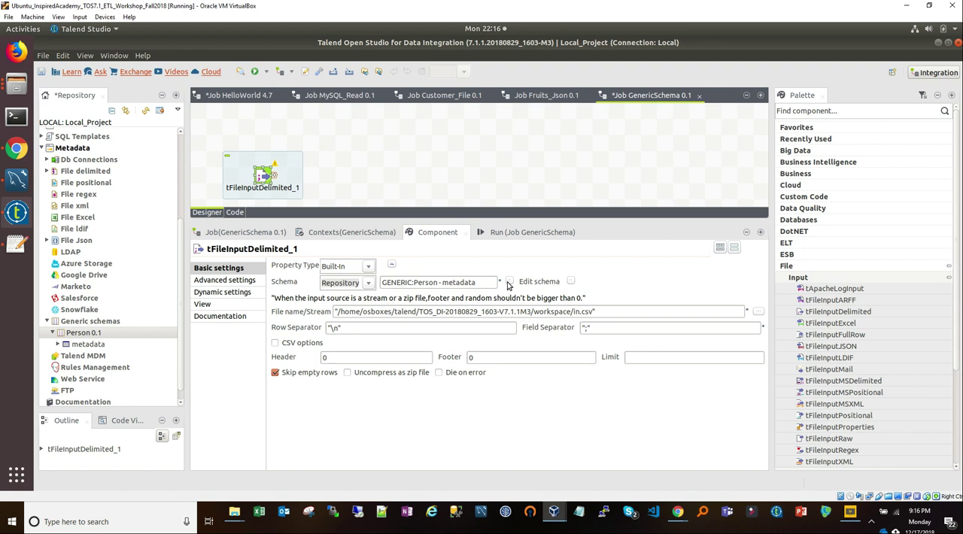
{"action": "left_click", "coordinate": [570, 281]}
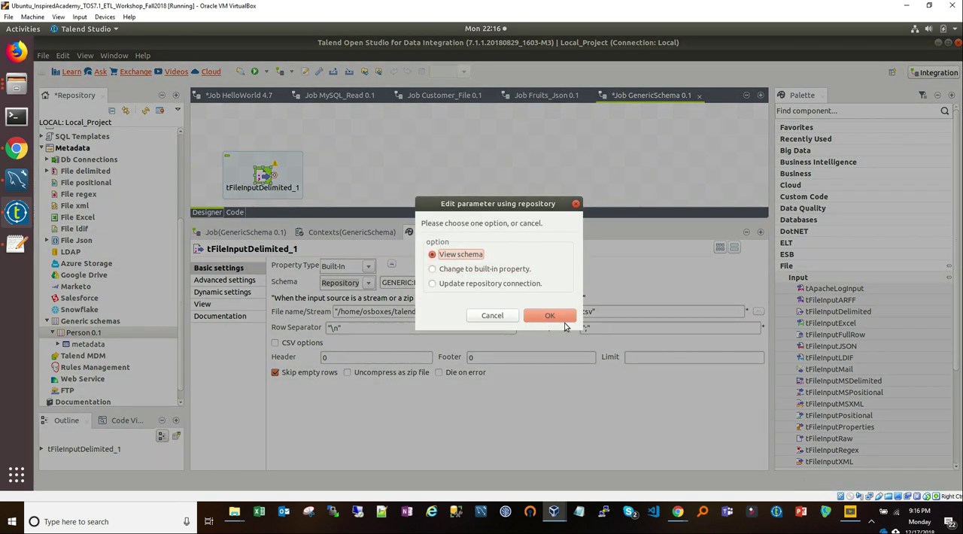
{"action": "left_click", "coordinate": [550, 315]}
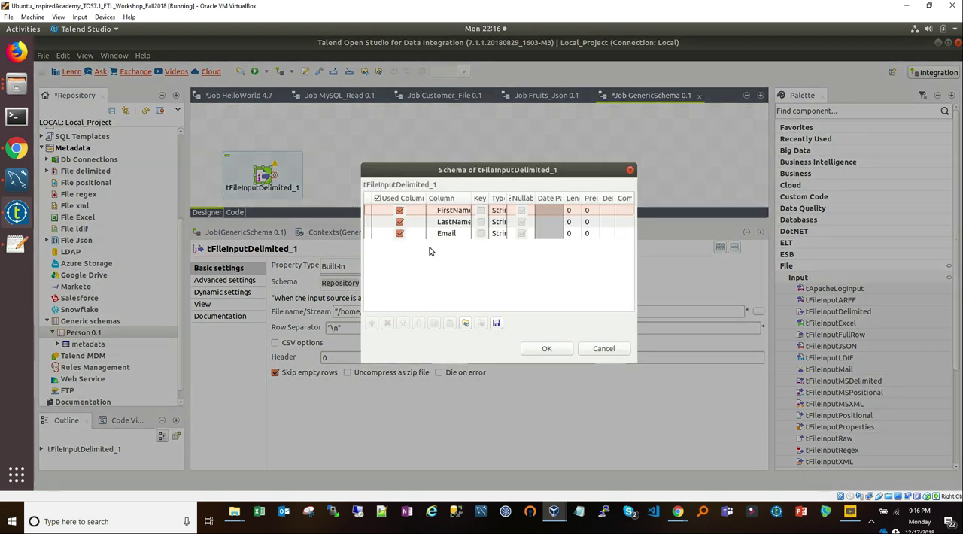
{"action": "left_click", "coordinate": [560, 349]}
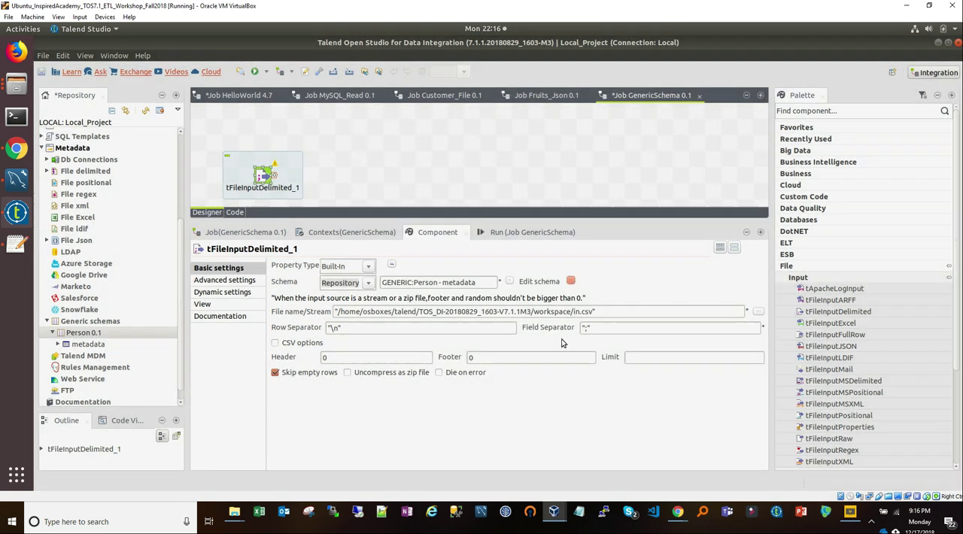
Step: Switch the schema of tFileInputDelimited_1 to Built-In and add a fourth column named A after Email
{"action": "left_click", "coordinate": [369, 284]}
{"action": "left_click", "coordinate": [351, 296]}
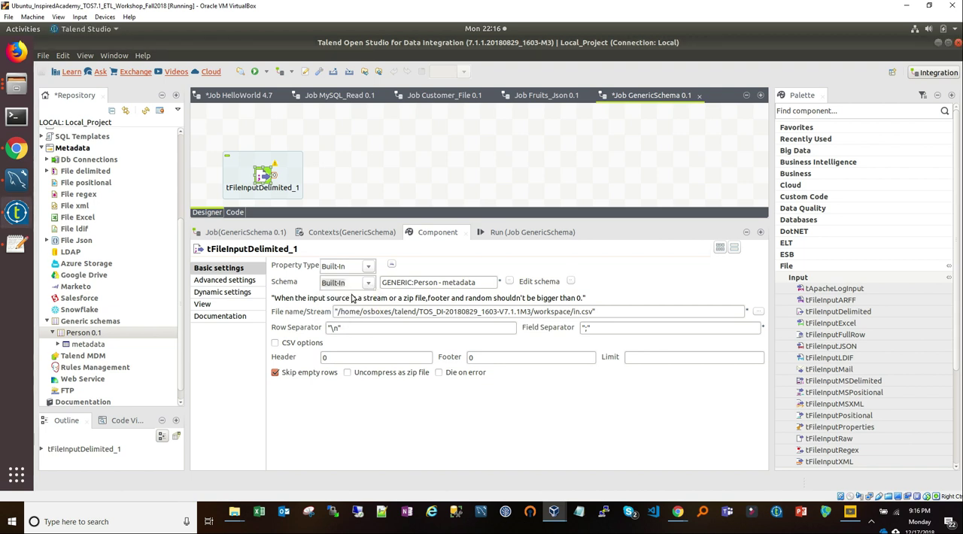
{"action": "left_click", "coordinate": [434, 283]}
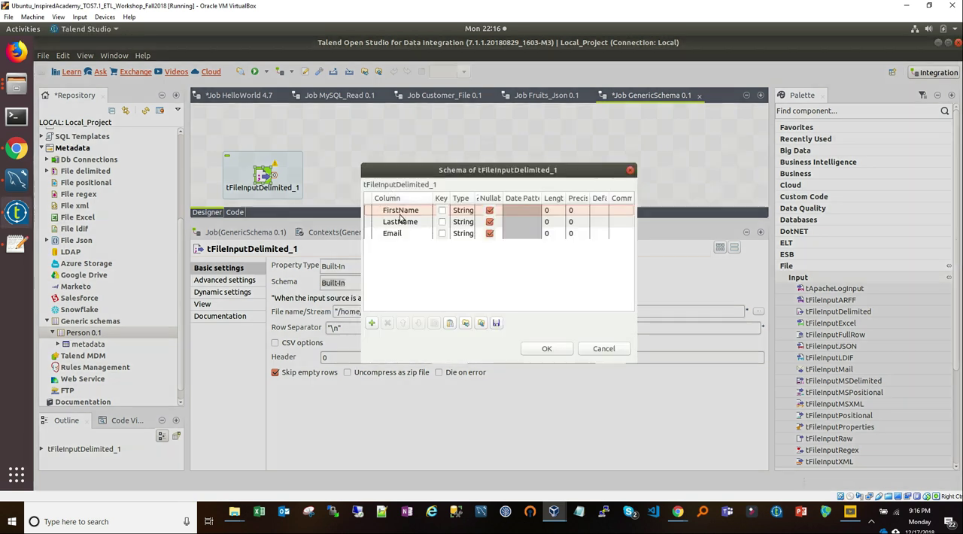
{"action": "left_click", "coordinate": [371, 322]}
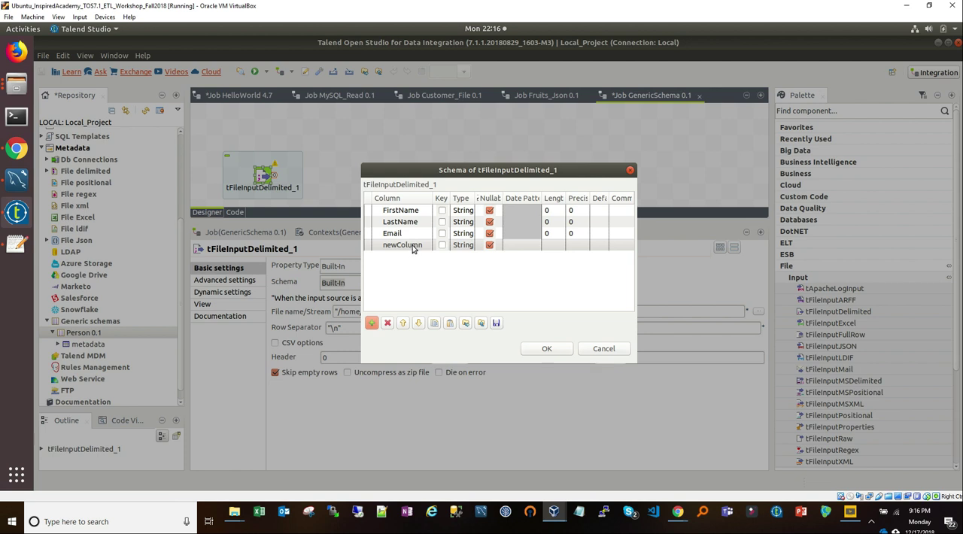
{"action": "left_click", "coordinate": [413, 249]}
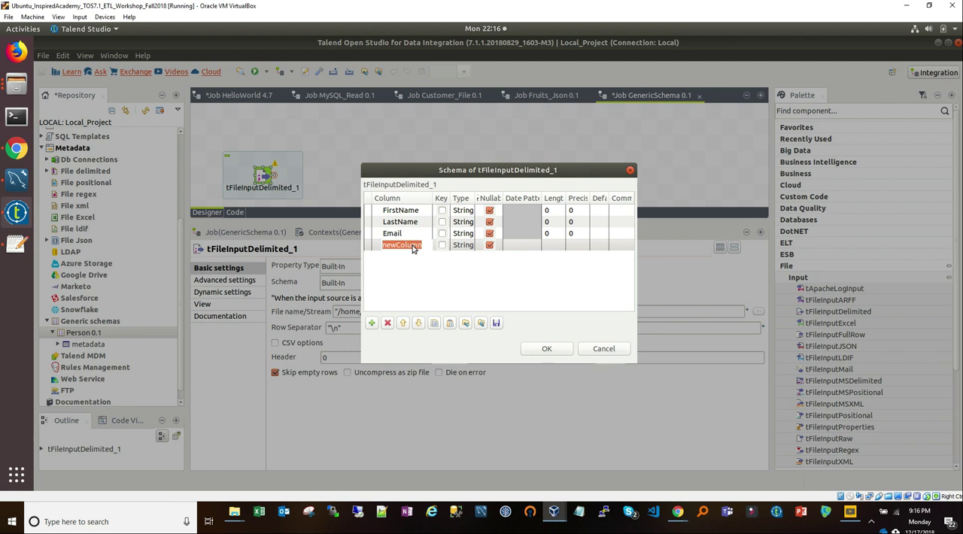
{"action": "type", "text": "A"}
{"action": "left_click", "coordinate": [549, 349]}
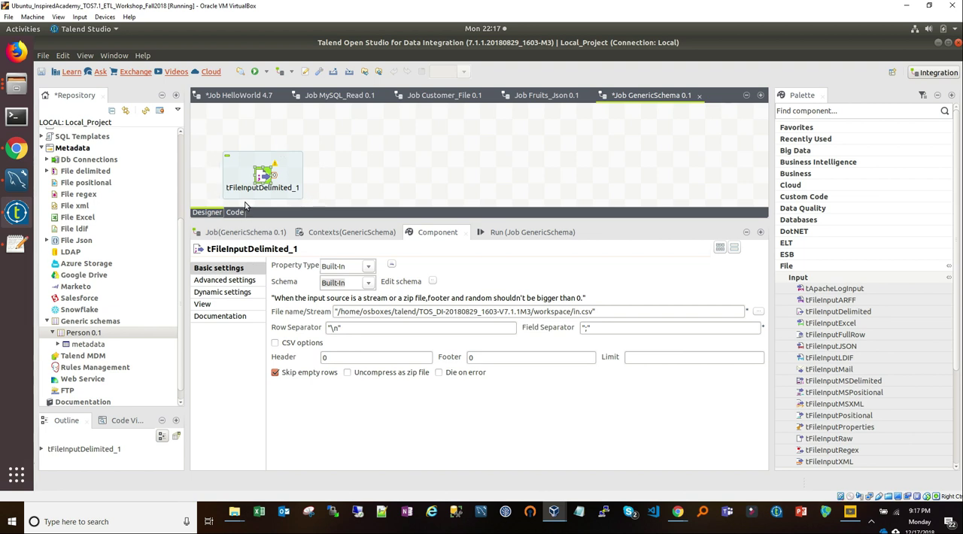
Step: Set the property type of tFileInputDelimited_1 to Repository using the Customer_demo delimited file metadata, and enlarge the job canvas
{"action": "left_click", "coordinate": [368, 267]}
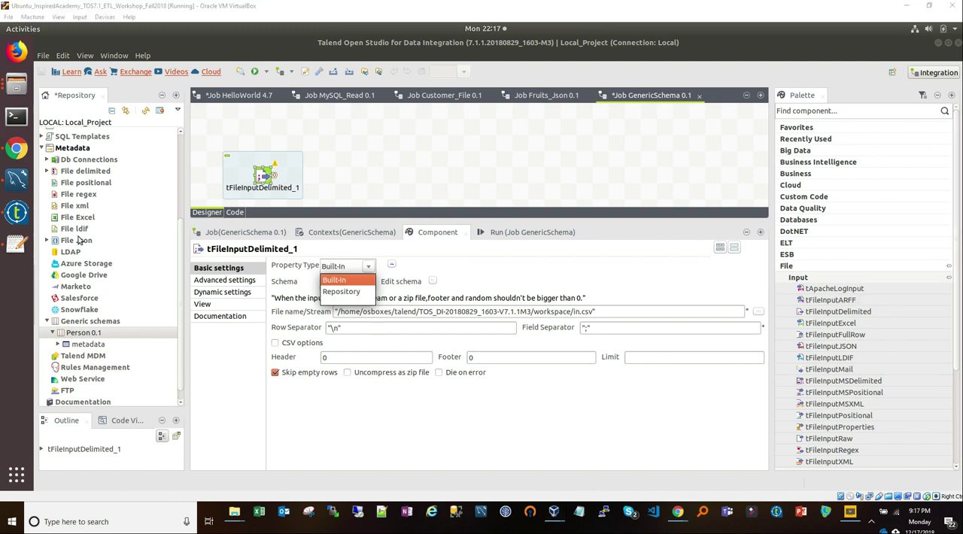
{"action": "left_click", "coordinate": [341, 293]}
{"action": "left_click", "coordinate": [508, 266]}
{"action": "left_click", "coordinate": [399, 186]}
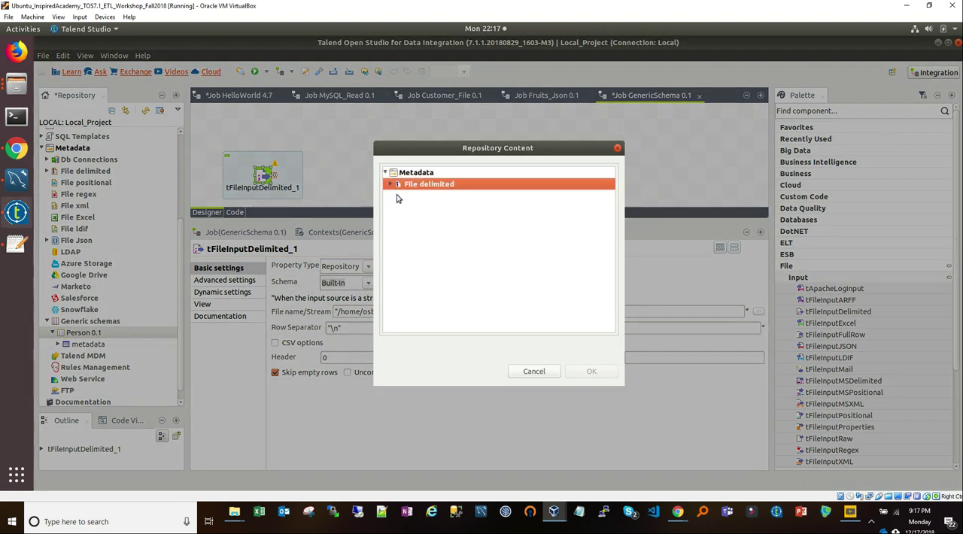
{"action": "left_click", "coordinate": [391, 185]}
{"action": "left_click", "coordinate": [416, 197]}
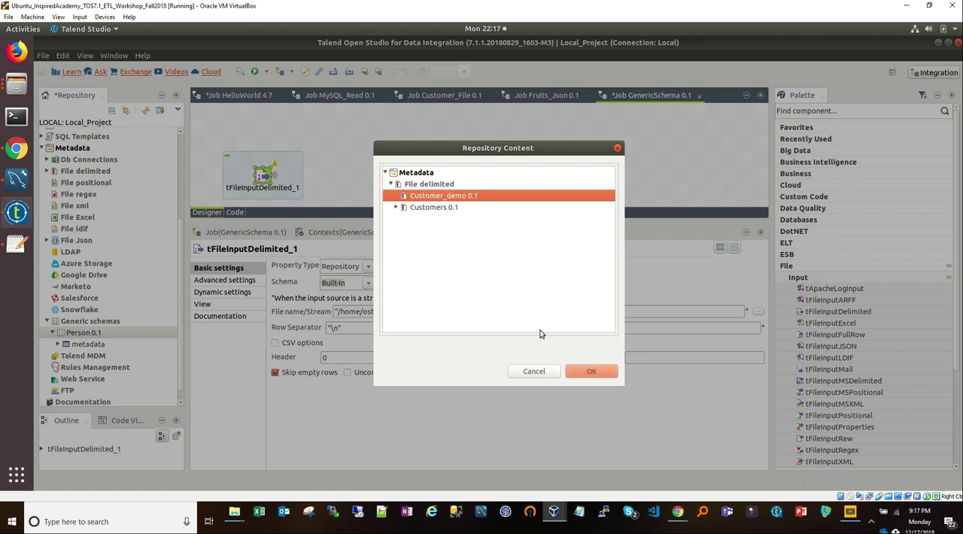
{"action": "left_click", "coordinate": [590, 373]}
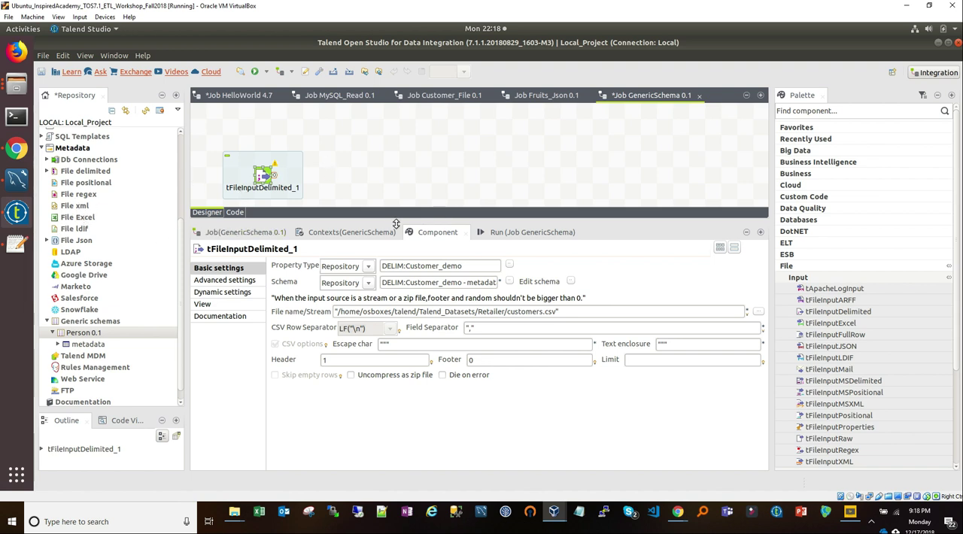
{"action": "left_click_drag", "start_coordinate": [401, 221], "coordinate": [405, 321]}
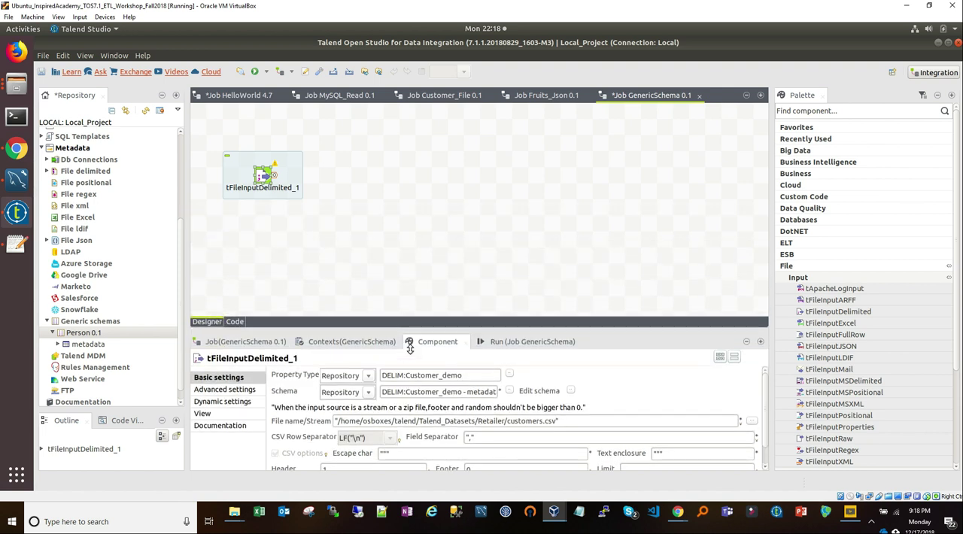
{"action": "right_click", "coordinate": [89, 380]}
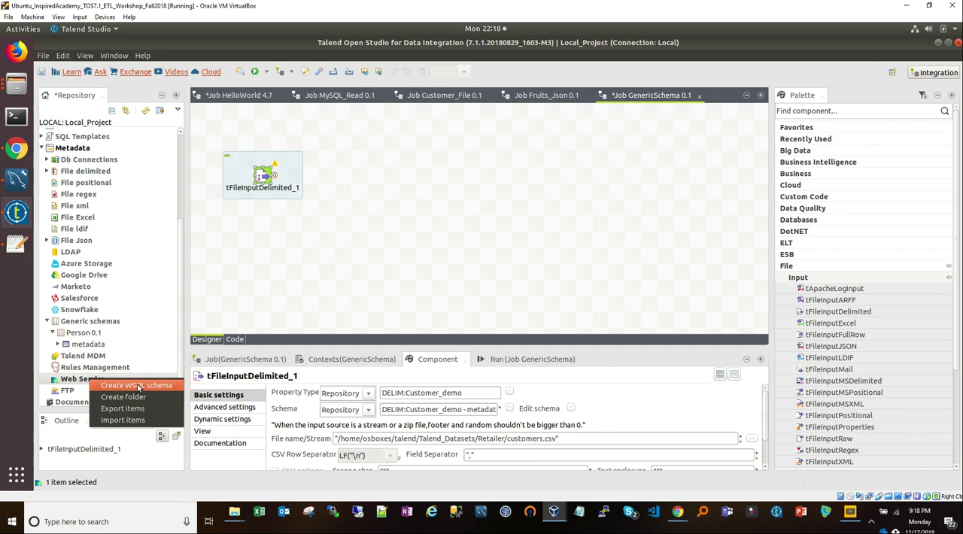
{"action": "left_click", "coordinate": [48, 326]}
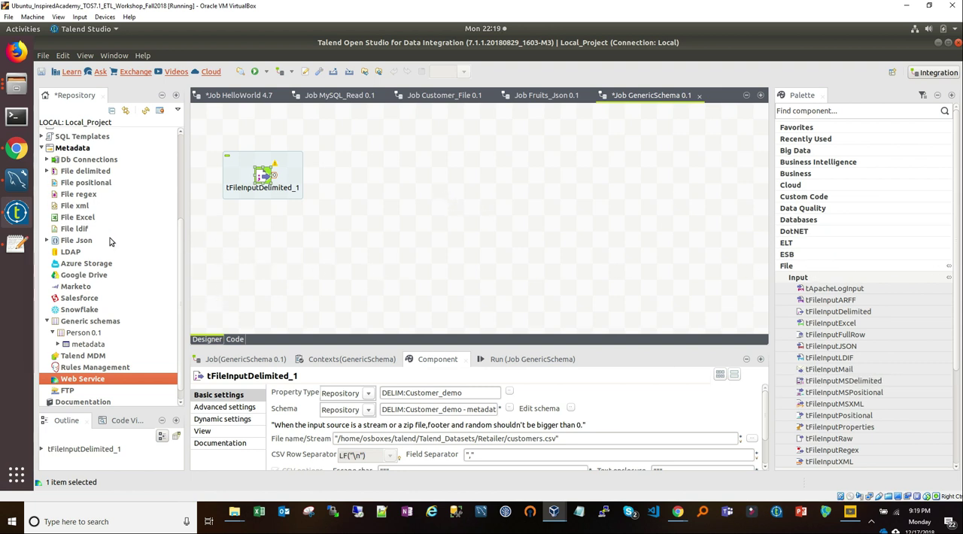
{"action": "left_click", "coordinate": [265, 179]}
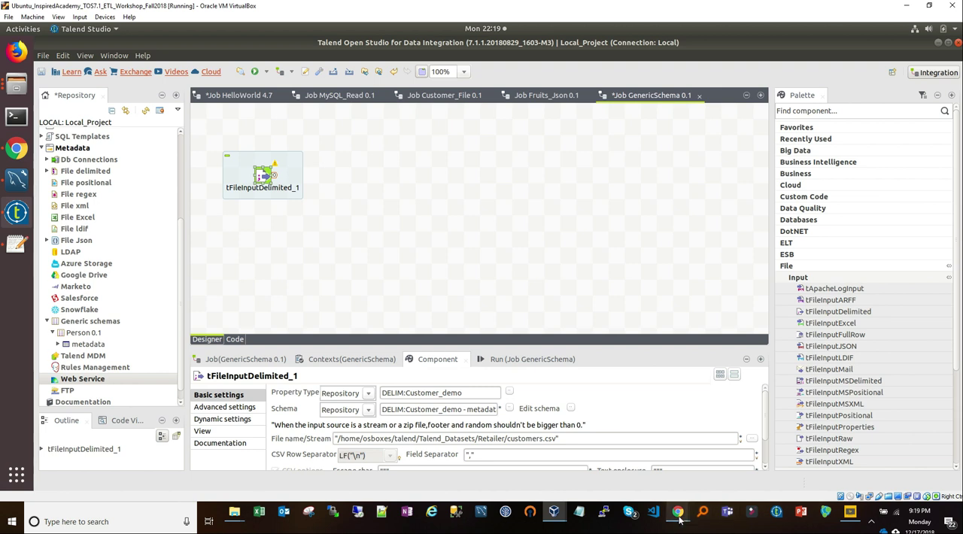
Step: Switch to the ETL Detailed Concepts presentation in Google Slides and present the Meta data and Sources slide full screen
{"action": "mouse_move", "coordinate": [678, 511]}
{"action": "left_click", "coordinate": [755, 470]}
{"action": "left_click", "coordinate": [534, 314]}
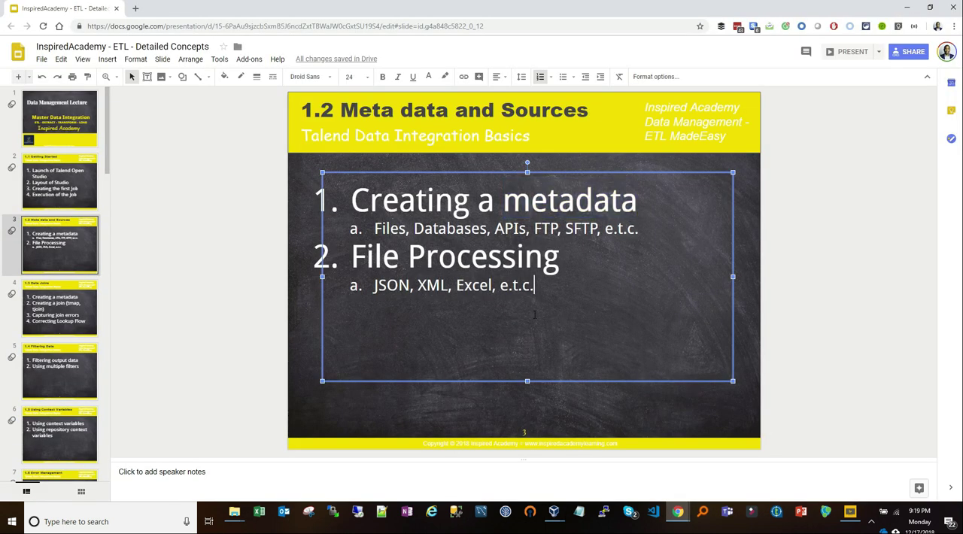
{"action": "left_click", "coordinate": [848, 51]}
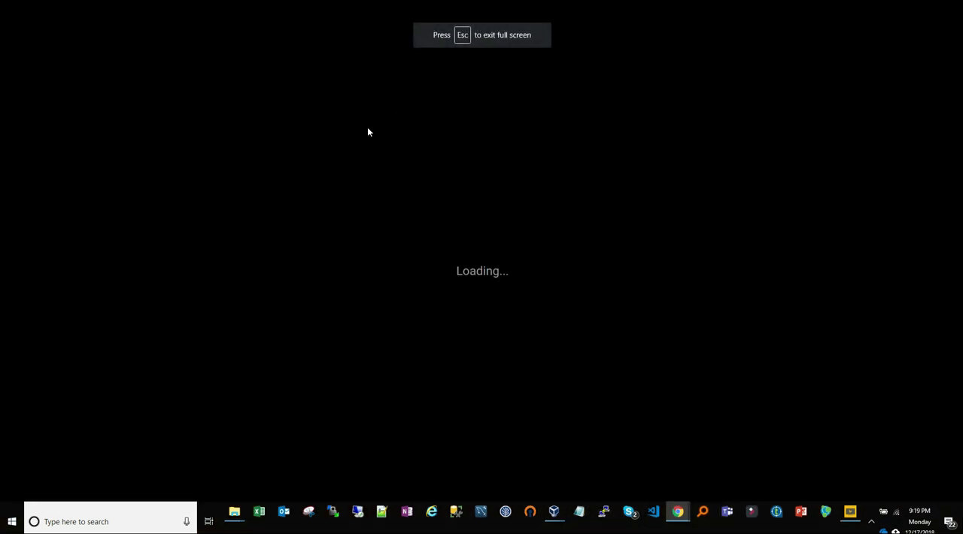